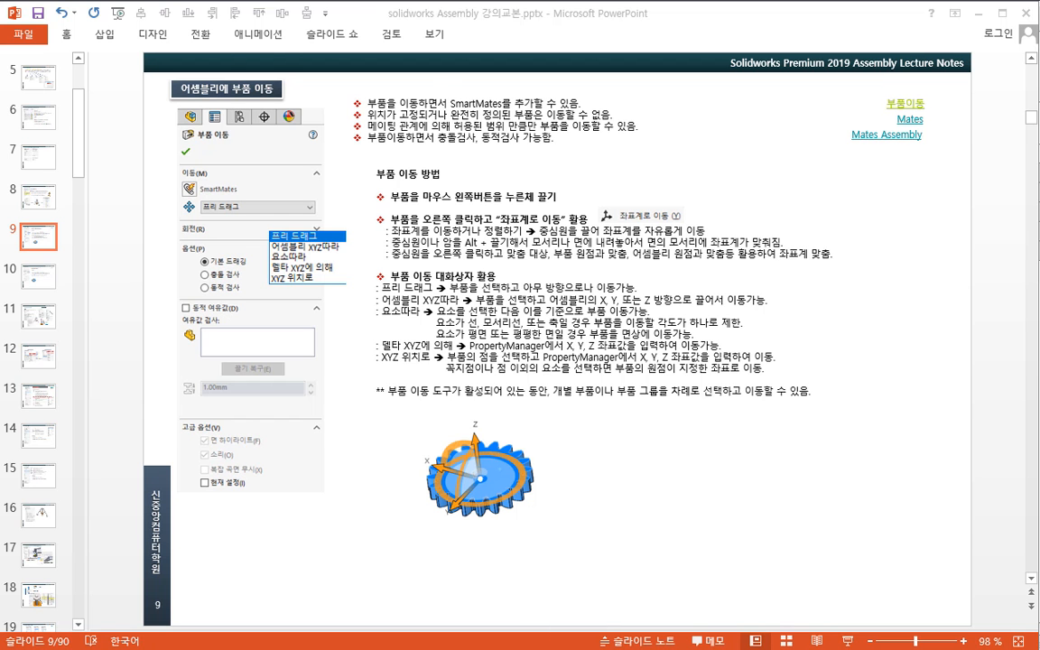
Step: Open Mates Assembly.SLDASM from the Mates folder of the lecture files
{"action": "left_click", "coordinate": [431, 648]}
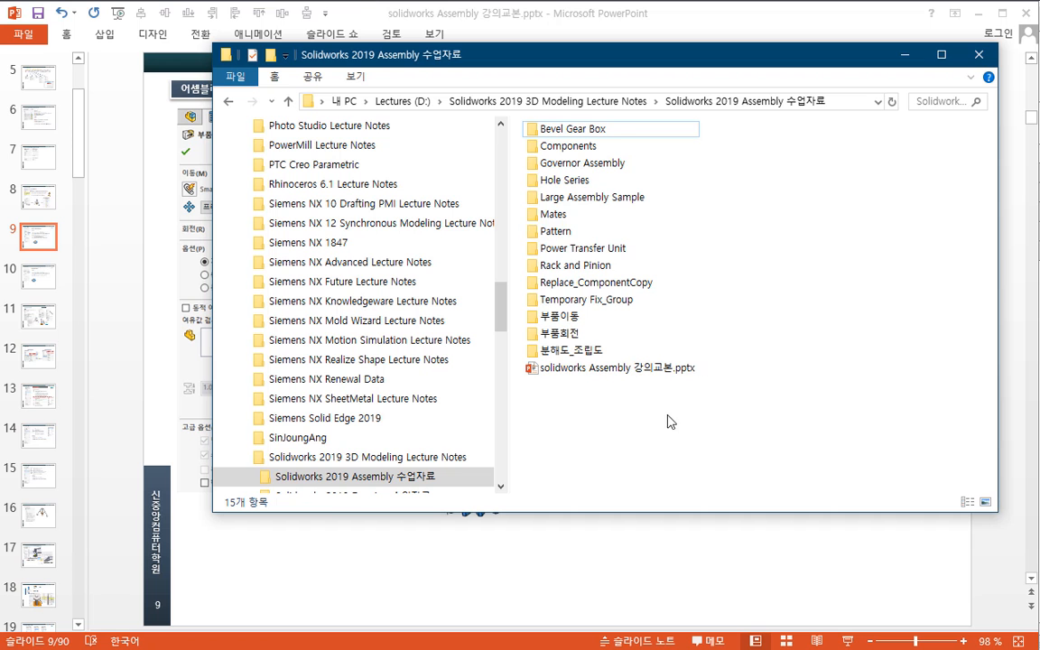
{"action": "double_click", "coordinate": [555, 215]}
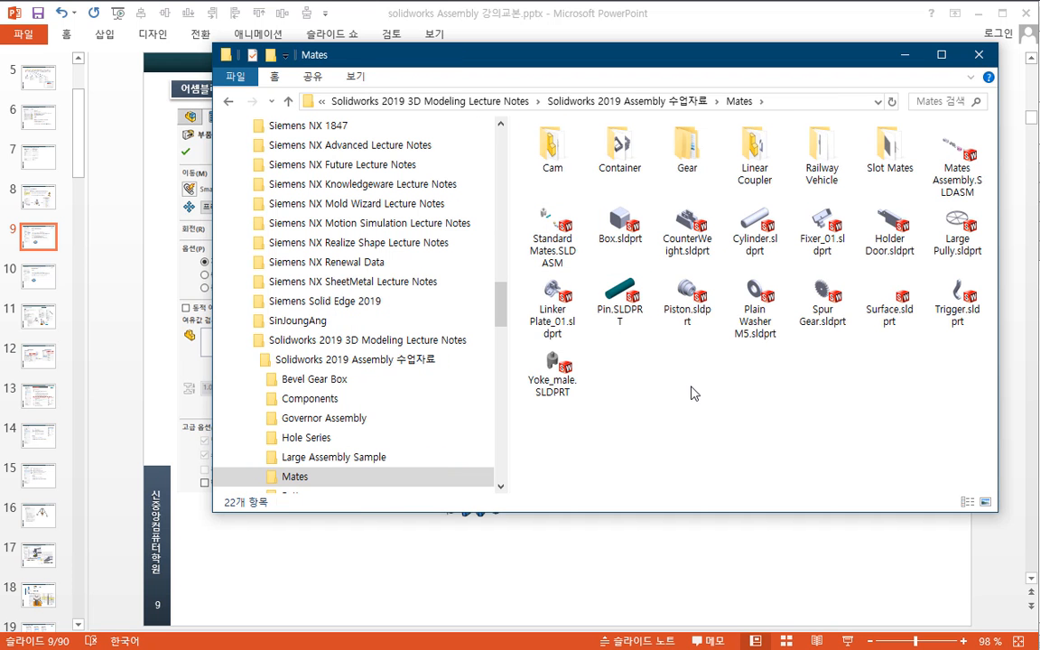
{"action": "left_click", "coordinate": [546, 230]}
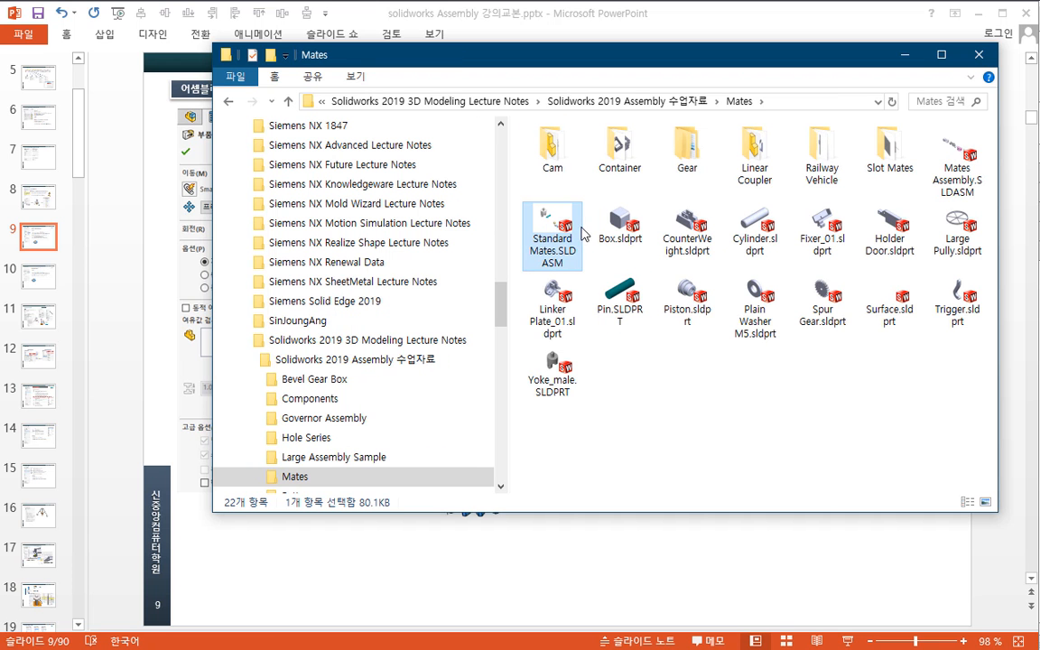
{"action": "left_click", "coordinate": [946, 170]}
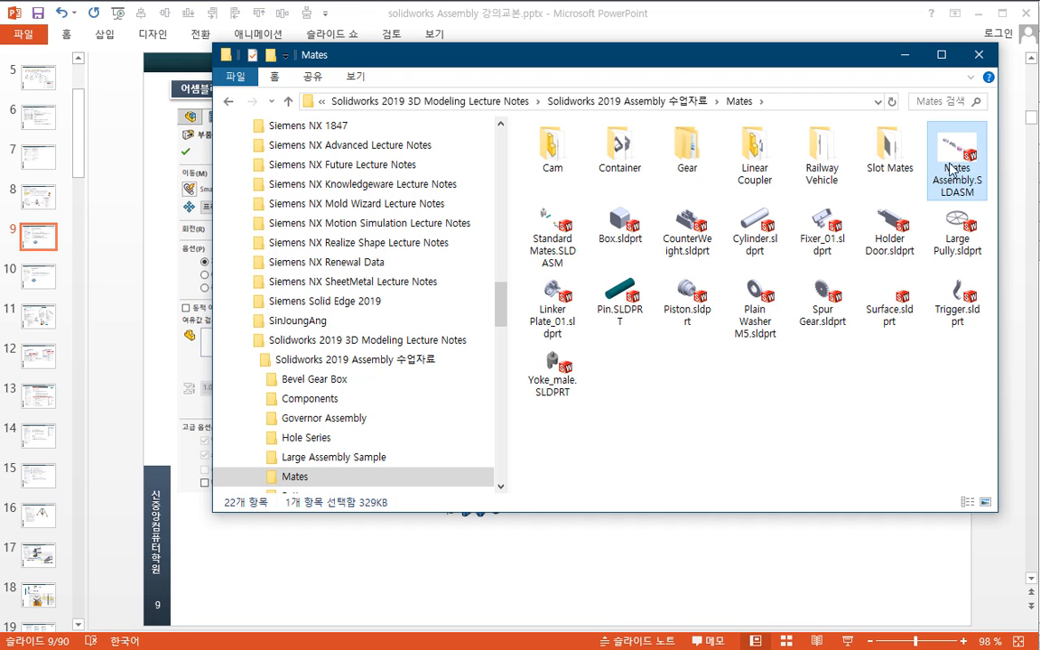
{"action": "double_click", "coordinate": [961, 171]}
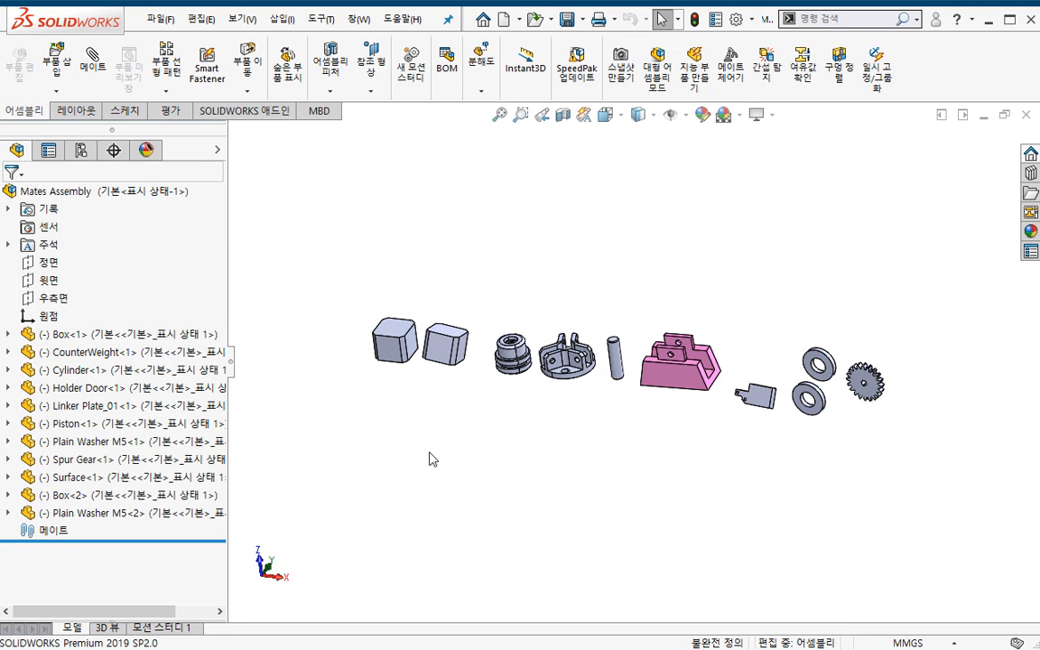
Step: Move Box<2> and several neighbouring parts freely within the assembly
{"action": "key", "text": "alt+Tab"}
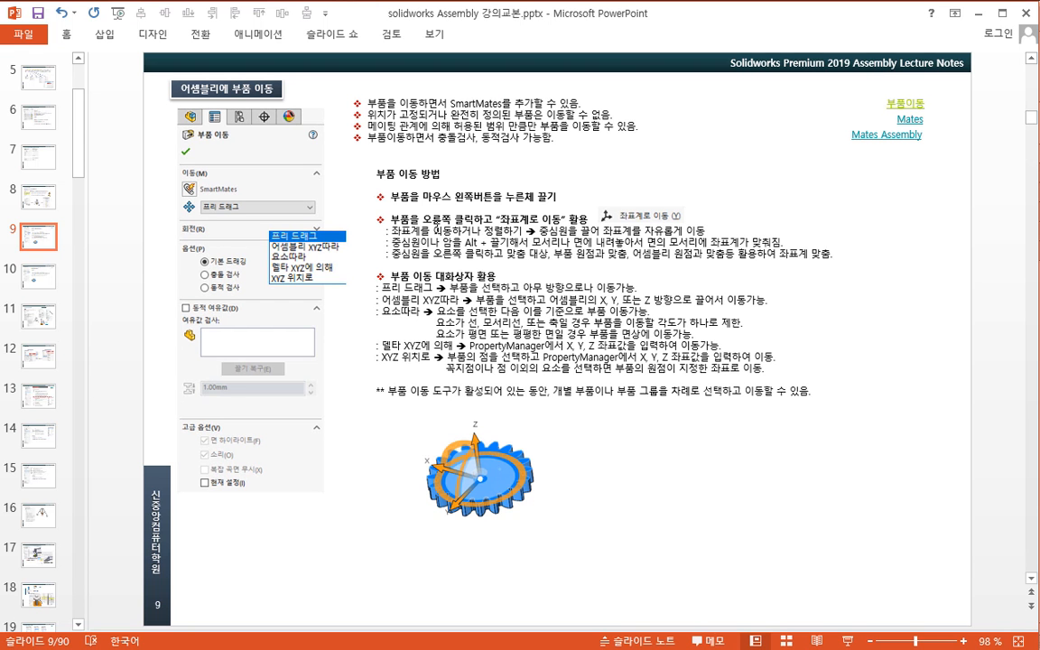
{"action": "key", "text": "alt+Tab"}
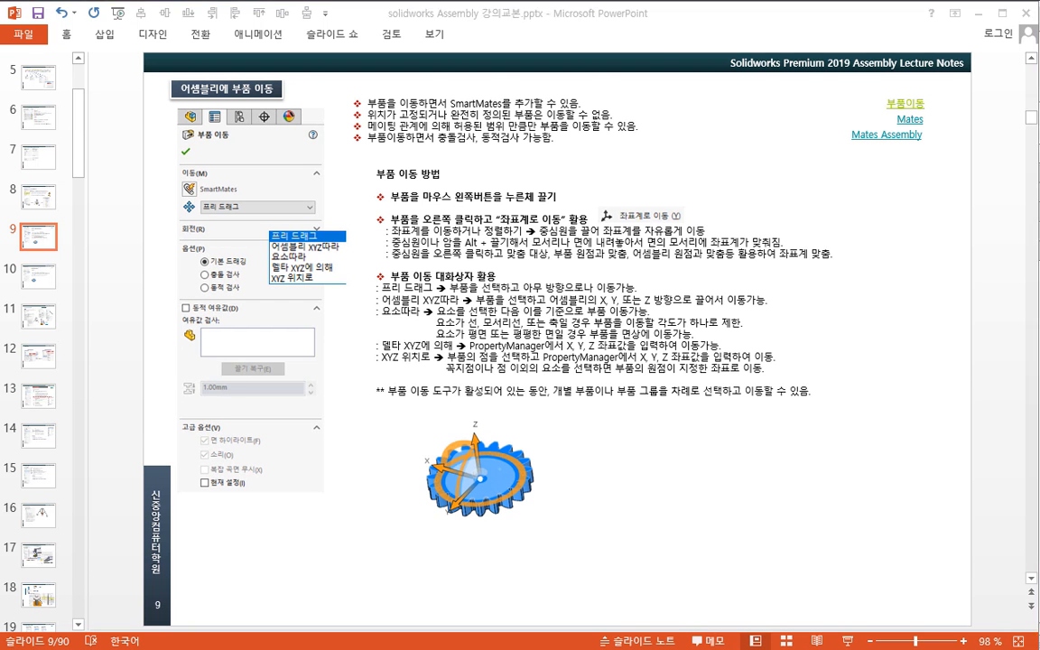
{"action": "left_click_drag", "start_coordinate": [430, 344], "coordinate": [463, 372]}
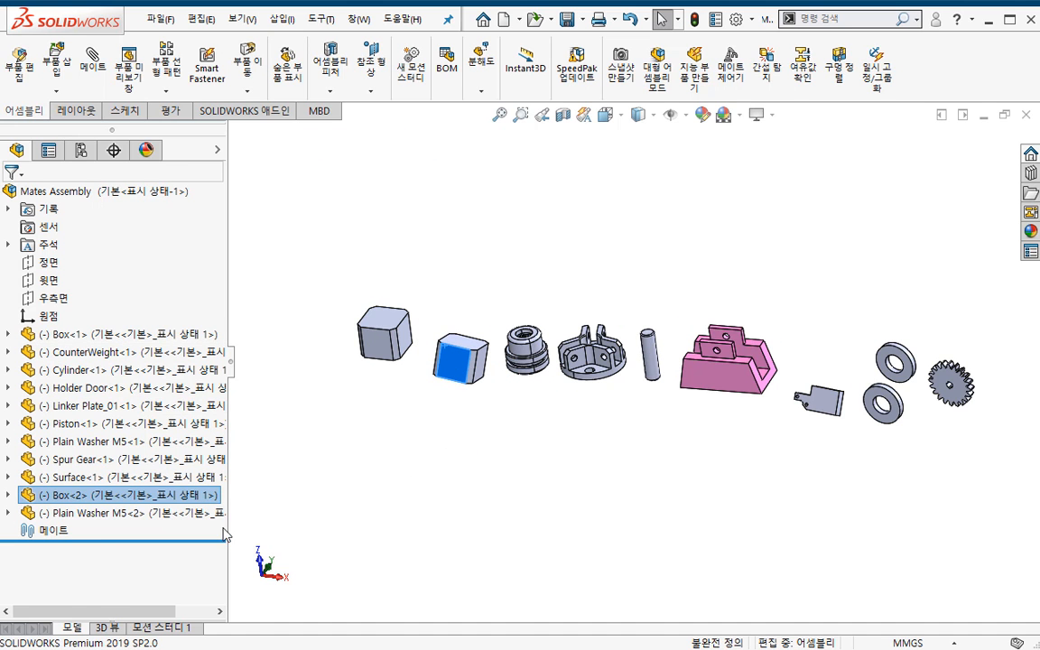
{"action": "left_click", "coordinate": [459, 479]}
{"action": "mouse_move", "coordinate": [466, 369]}
{"action": "left_mouse_down"}
{"action": "mouse_move", "coordinate": [467, 331]}
{"action": "mouse_move", "coordinate": [469, 351]}
{"action": "left_mouse_up"}
{"action": "left_click_drag", "start_coordinate": [536, 365], "coordinate": [735, 374]}
{"action": "left_click", "coordinate": [636, 483]}
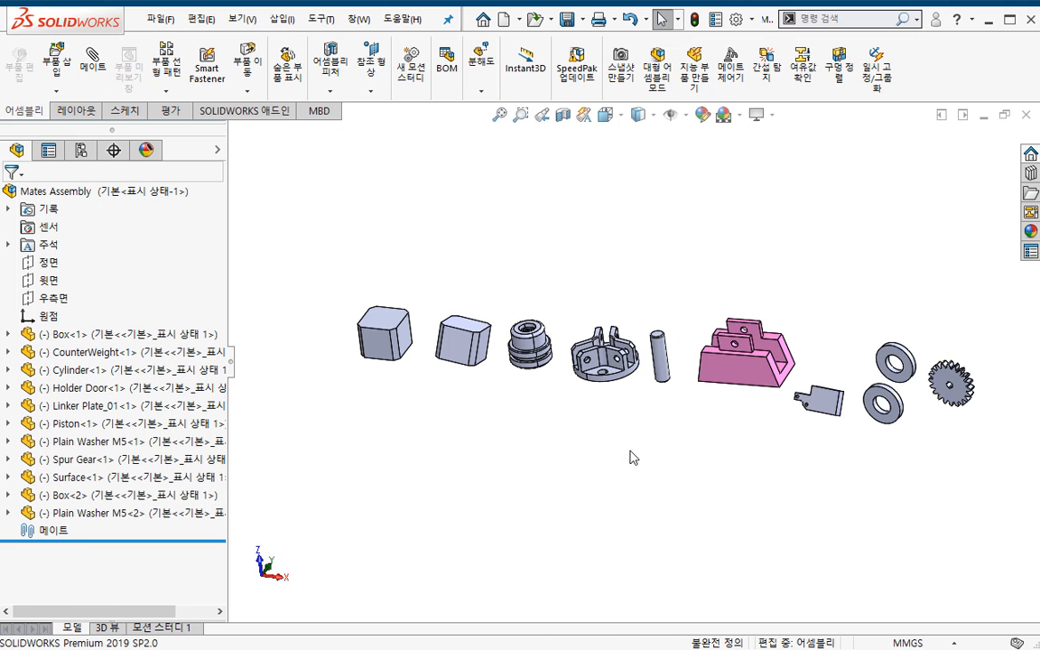
Step: In the front view, move the piston above the row of parts and nudge Linker Plate_01 slightly
{"action": "key", "text": "space"}
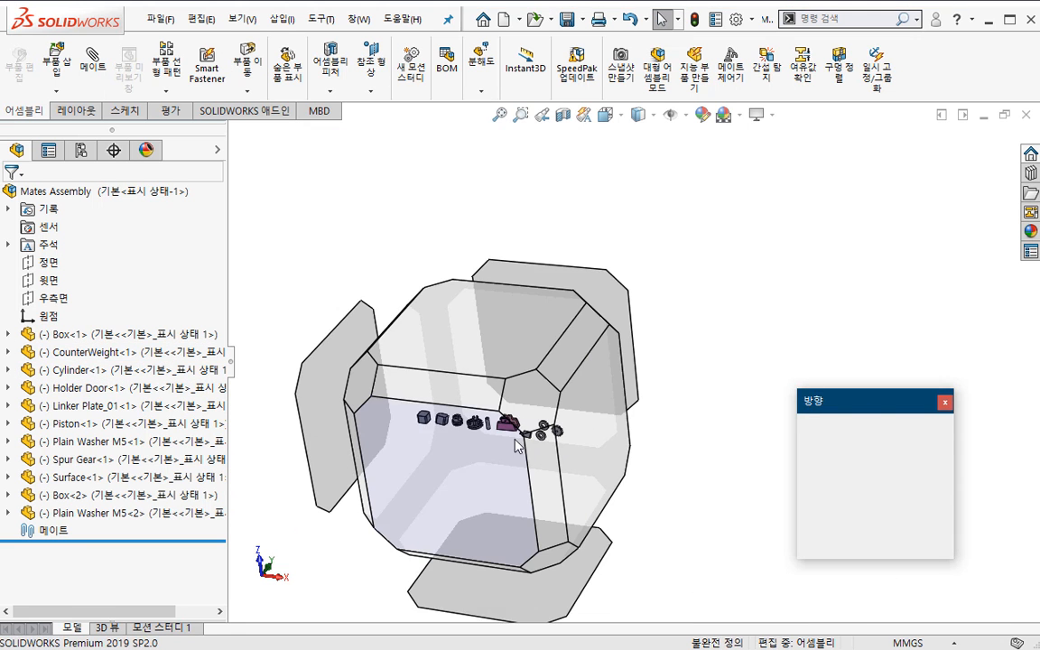
{"action": "left_click", "coordinate": [493, 358]}
{"action": "left_click_drag", "start_coordinate": [470, 396], "coordinate": [498, 335]}
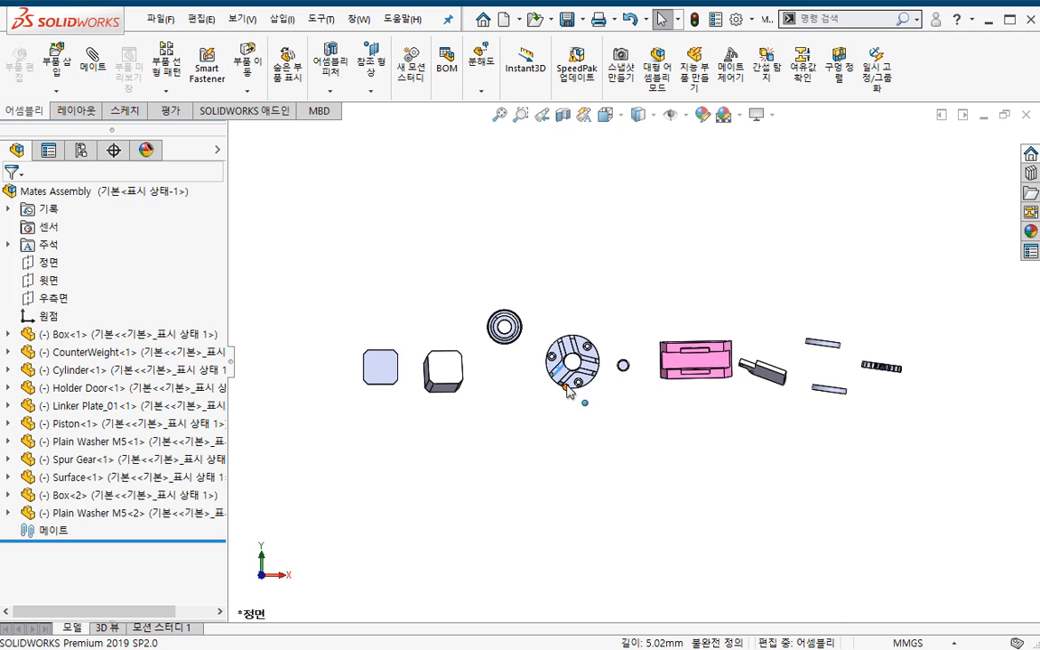
{"action": "scroll", "coordinate": [560, 407], "scroll_direction": "down", "scroll_amount": 1}
{"action": "mouse_move", "coordinate": [566, 376]}
{"action": "left_mouse_down"}
{"action": "mouse_move", "coordinate": [527, 423]}
{"action": "mouse_move", "coordinate": [564, 369]}
{"action": "left_mouse_up"}
{"action": "key", "text": "Escape"}
Step: Switch to the view perpendicular to the front view and raise Linker Plate_01 above the other parts, leaving nothing selected
{"action": "key", "text": "space"}
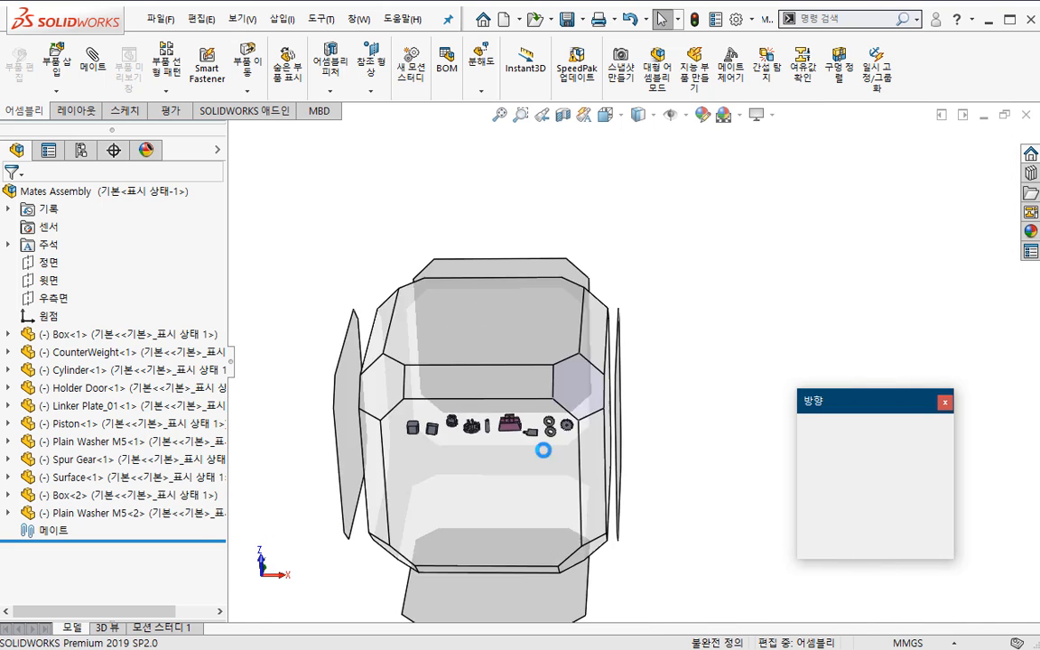
{"action": "left_click", "coordinate": [544, 450]}
{"action": "left_click_drag", "start_coordinate": [585, 377], "coordinate": [582, 326]}
{"action": "middle_click_drag", "start_coordinate": [566, 353], "coordinate": [551, 524]}
{"action": "key", "text": "space"}
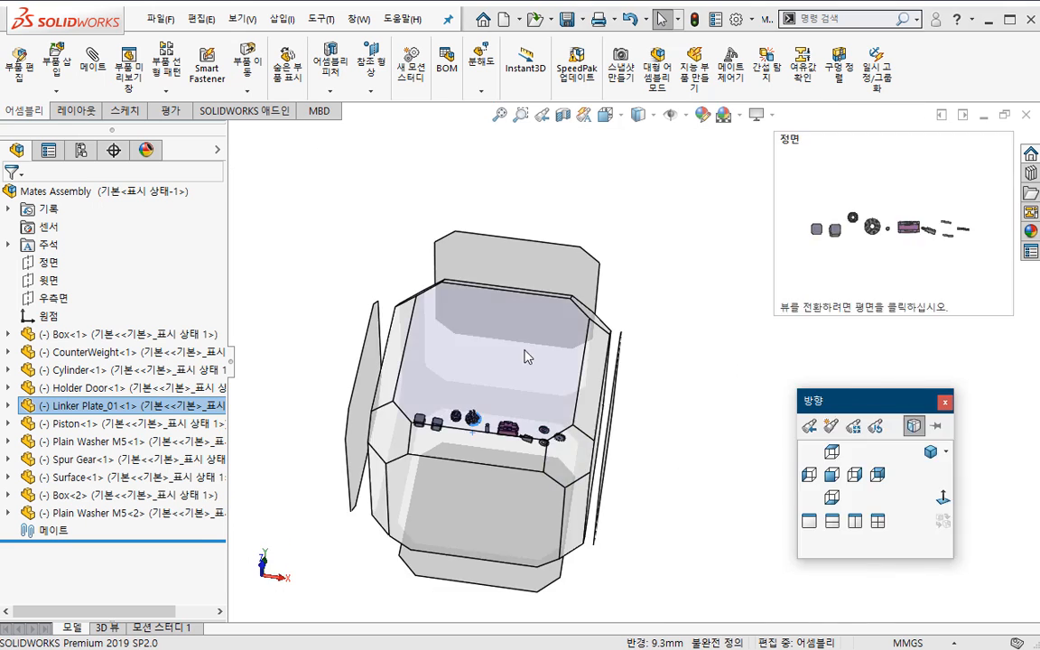
{"action": "left_click", "coordinate": [525, 356]}
{"action": "middle_click_drag", "start_coordinate": [557, 489], "coordinate": [537, 334]}
{"action": "scroll", "coordinate": [538, 343], "scroll_direction": "down", "scroll_amount": 2}
{"action": "left_click", "coordinate": [599, 475]}
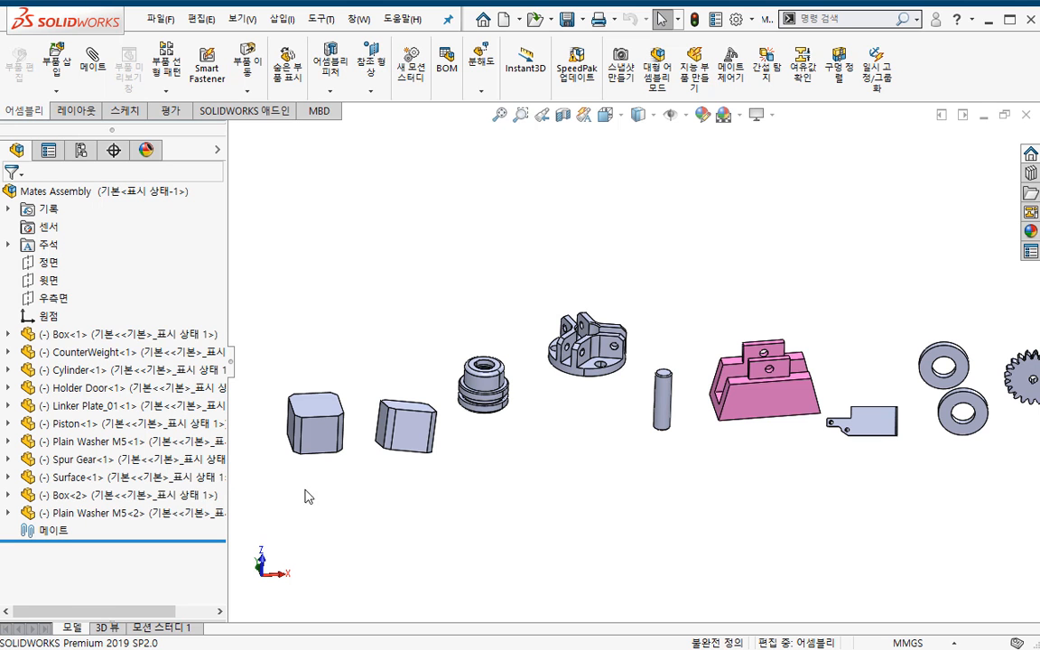
Step: Activate Move with Triad for Box<2>
{"action": "middle_click_drag", "start_coordinate": [423, 471], "coordinate": [638, 454], "text": "ctrl"}
{"action": "scroll", "coordinate": [637, 453], "scroll_direction": "down", "scroll_amount": 5}
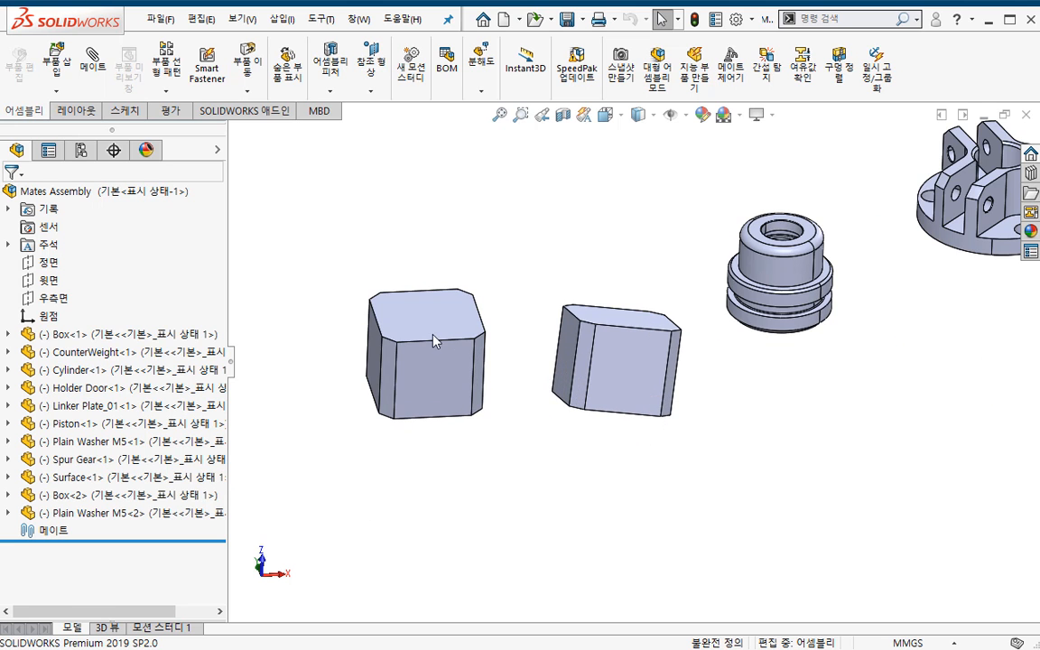
{"action": "mouse_move", "coordinate": [630, 374]}
{"action": "middle_mouse_down"}
{"action": "mouse_move", "coordinate": [592, 423]}
{"action": "mouse_move", "coordinate": [631, 371]}
{"action": "middle_mouse_up"}
{"action": "right_click", "coordinate": [632, 368]}
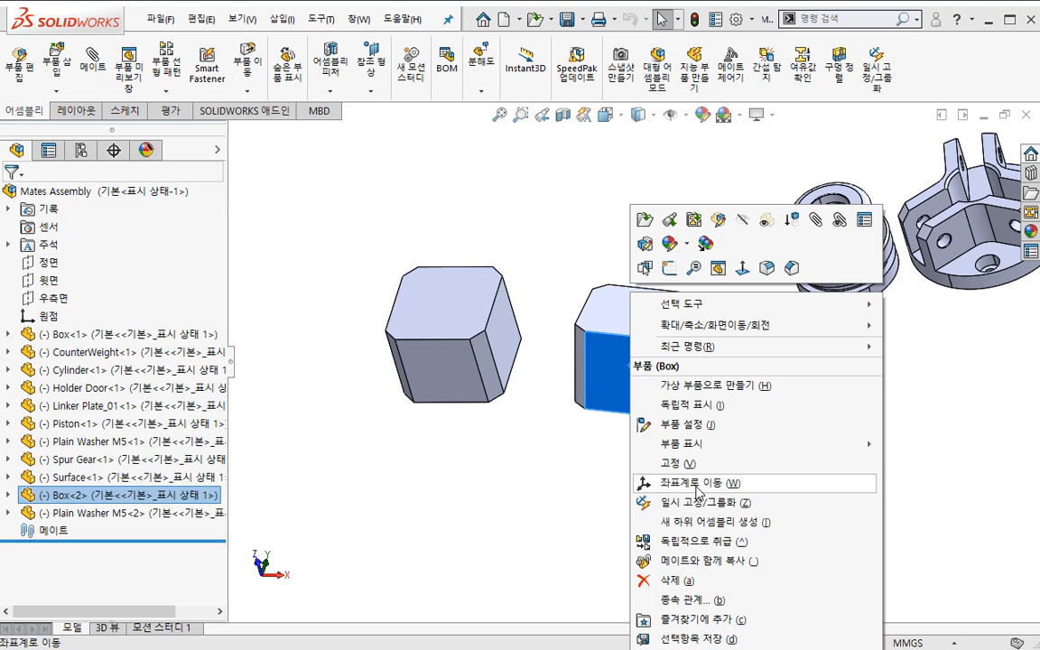
{"action": "left_click", "coordinate": [697, 485]}
Step: Shift Box<2> back and forth along the triad's axes, leaving it a short distance from Box<1>
{"action": "middle_click_drag", "start_coordinate": [599, 471], "coordinate": [574, 459]}
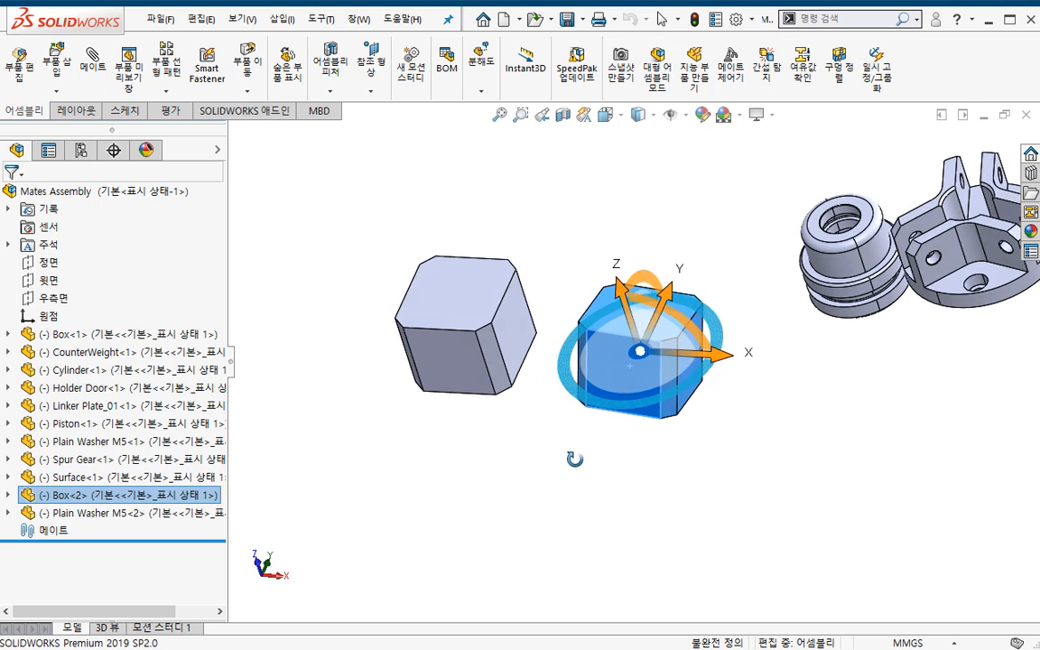
{"action": "mouse_move", "coordinate": [733, 354]}
{"action": "left_mouse_down"}
{"action": "mouse_move", "coordinate": [788, 366]}
{"action": "mouse_move", "coordinate": [737, 365]}
{"action": "left_mouse_up"}
{"action": "mouse_move", "coordinate": [623, 285]}
{"action": "left_mouse_down"}
{"action": "mouse_move", "coordinate": [610, 237]}
{"action": "mouse_move", "coordinate": [667, 200]}
{"action": "mouse_move", "coordinate": [635, 299]}
{"action": "left_mouse_up"}
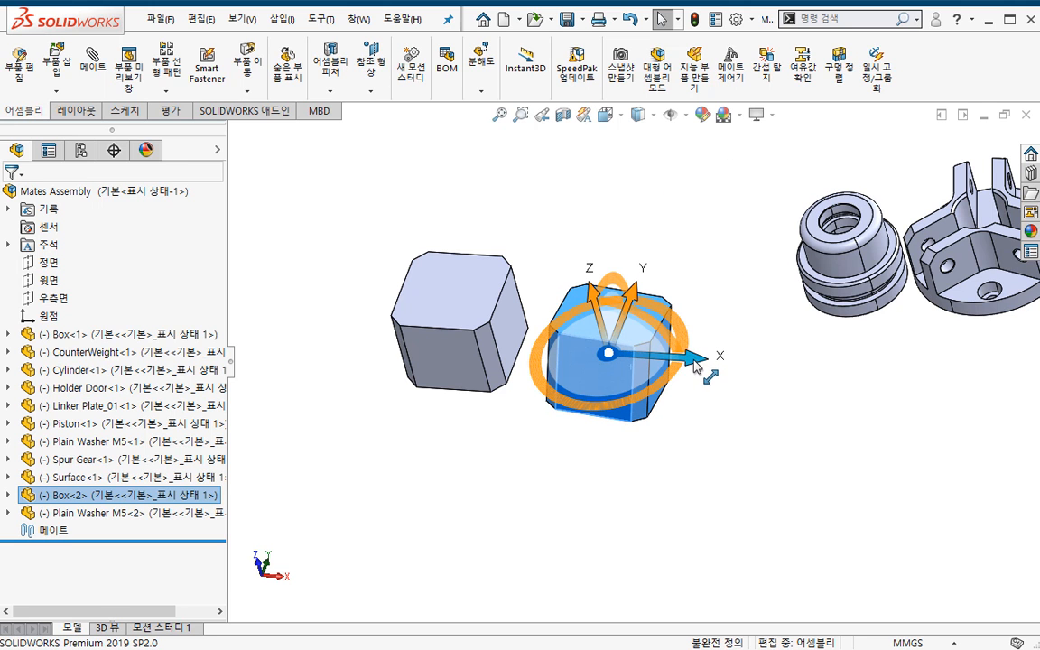
{"action": "left_click_drag", "start_coordinate": [693, 359], "coordinate": [732, 362]}
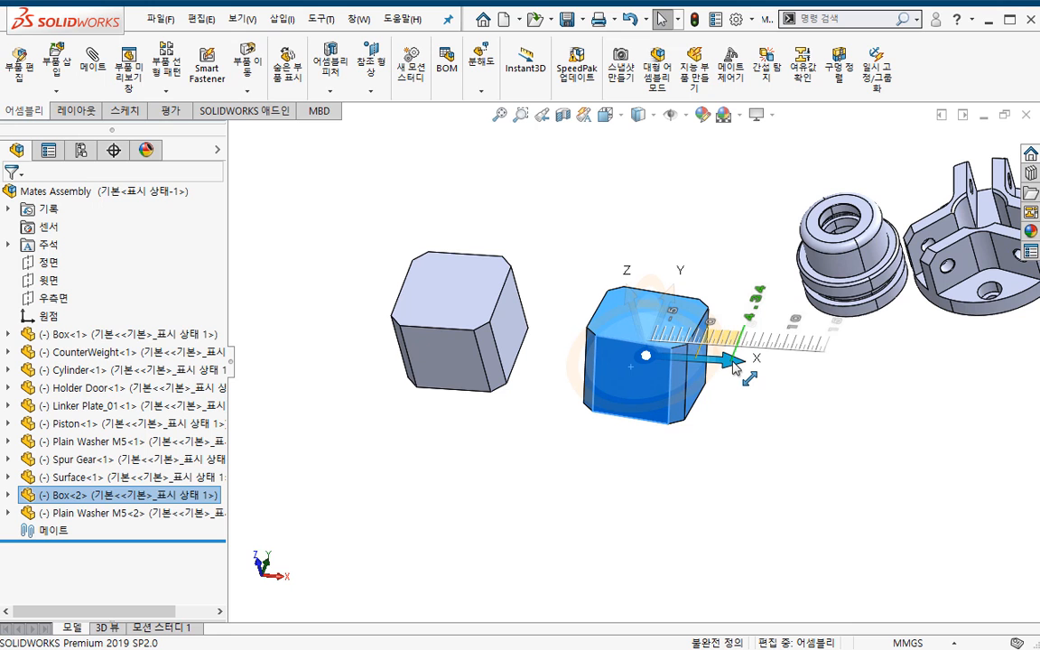
{"action": "left_click_drag", "start_coordinate": [732, 365], "coordinate": [761, 372]}
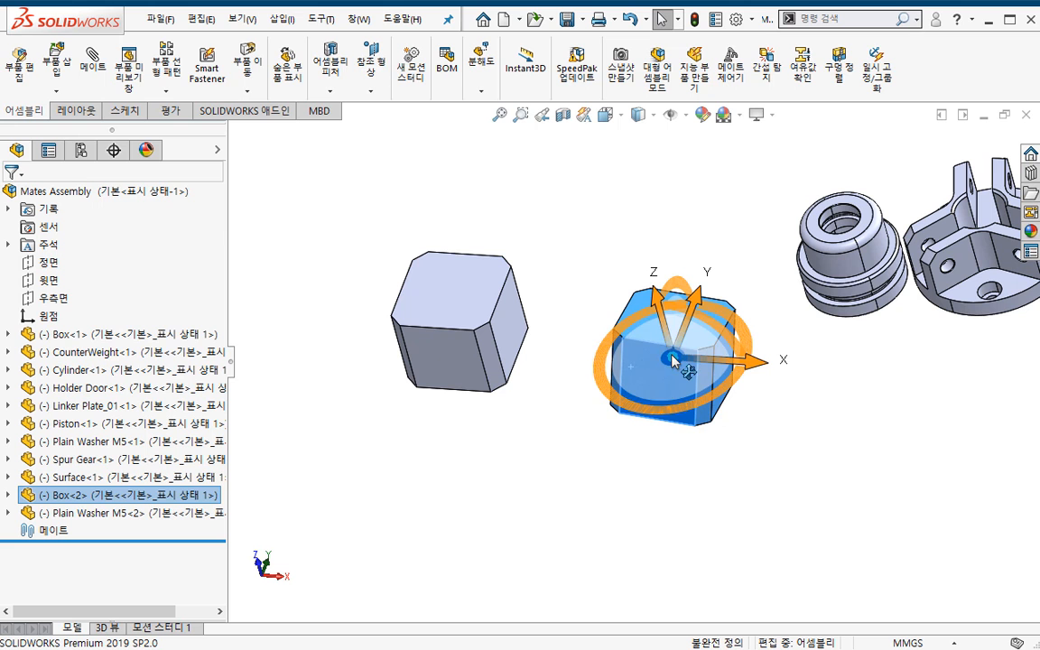
{"action": "left_click_drag", "start_coordinate": [676, 360], "coordinate": [614, 332], "text": "alt"}
{"action": "left_click_drag", "start_coordinate": [702, 335], "coordinate": [675, 339]}
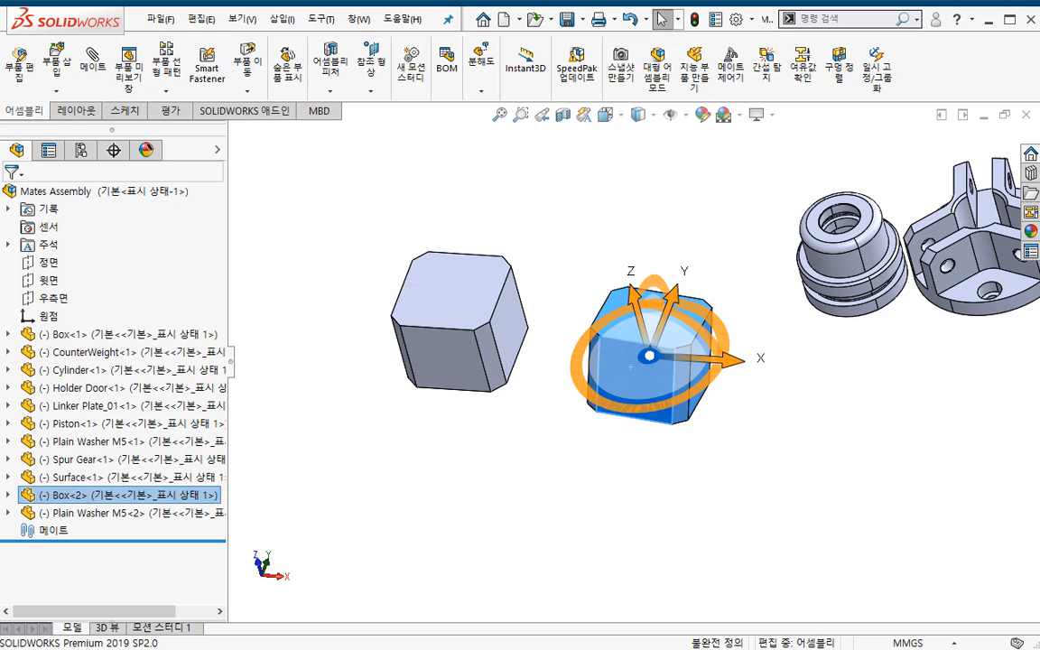
Step: Rotate Box<2> with the triad ring, snap the triad to its lower edge, and slide the box toward Box<1>
{"action": "key", "text": "alt+Tab"}
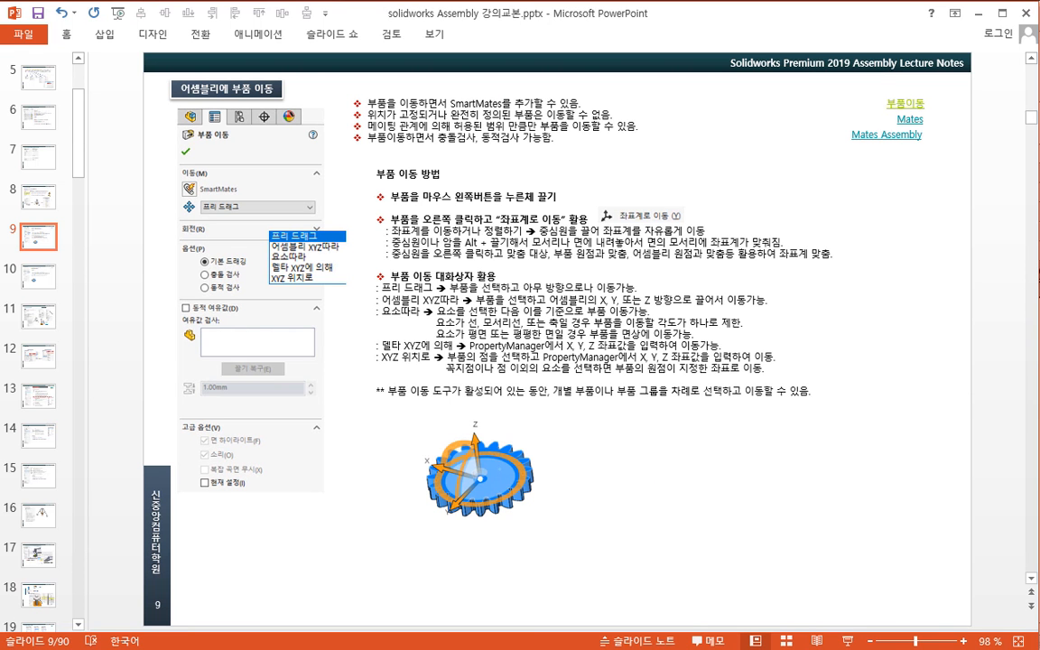
{"action": "key", "text": "alt+Tab"}
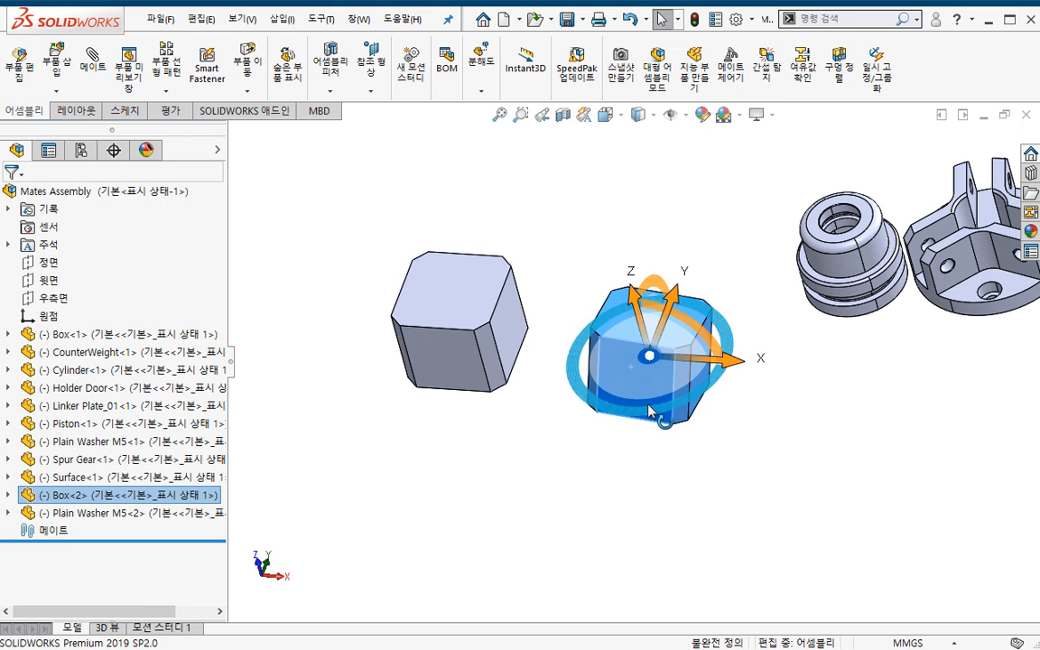
{"action": "left_click_drag", "start_coordinate": [652, 408], "coordinate": [626, 423]}
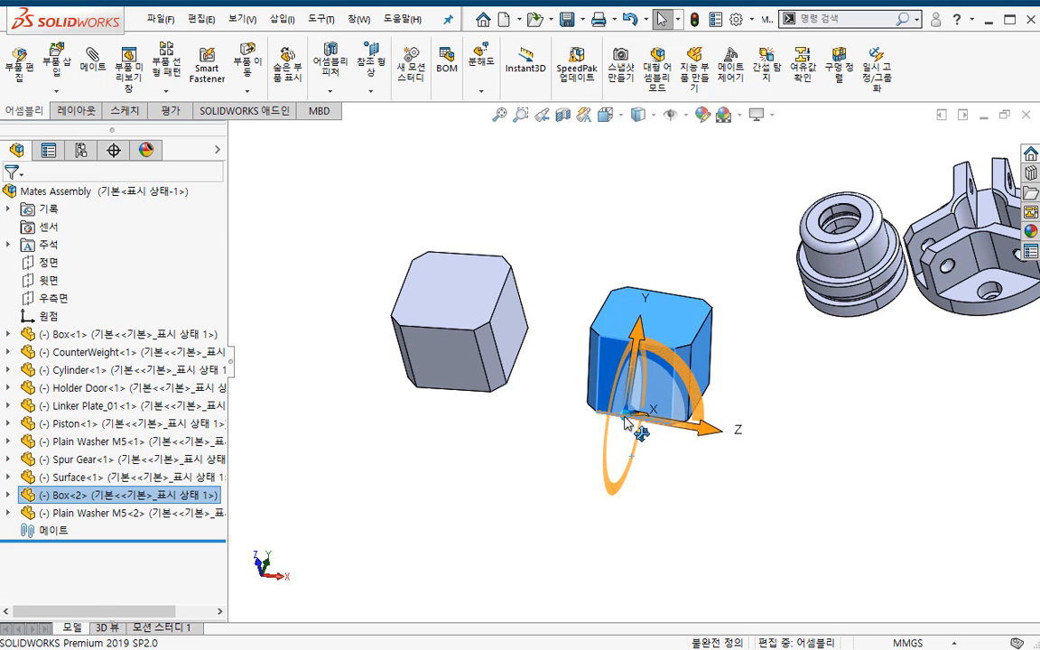
{"action": "left_click_drag", "start_coordinate": [704, 429], "coordinate": [657, 434]}
{"action": "middle_click_drag", "start_coordinate": [662, 494], "coordinate": [652, 516]}
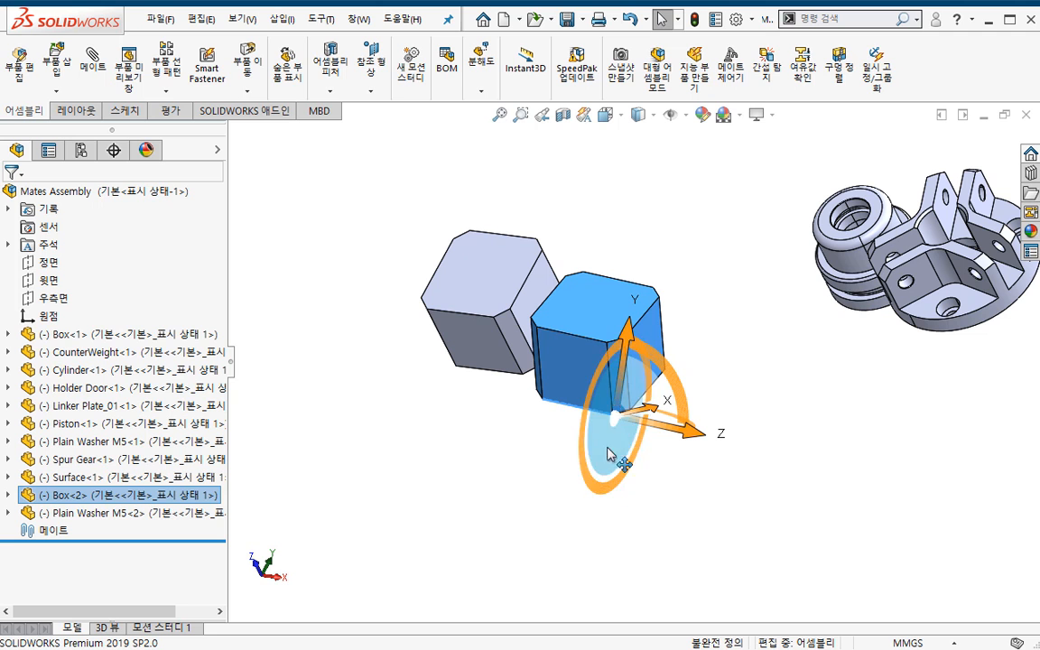
Step: Relocate the triad to the upper edge of Box<2> and align it with the component origin
{"action": "left_click_drag", "start_coordinate": [635, 442], "coordinate": [574, 339]}
{"action": "left_click_drag", "start_coordinate": [600, 429], "coordinate": [592, 417]}
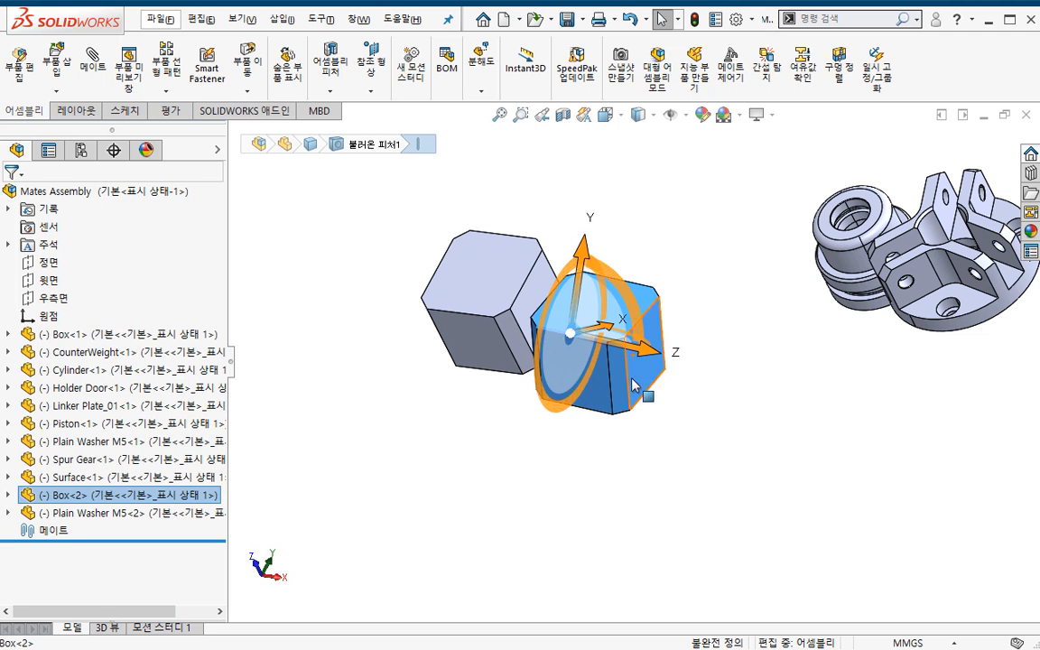
{"action": "right_click", "coordinate": [572, 333]}
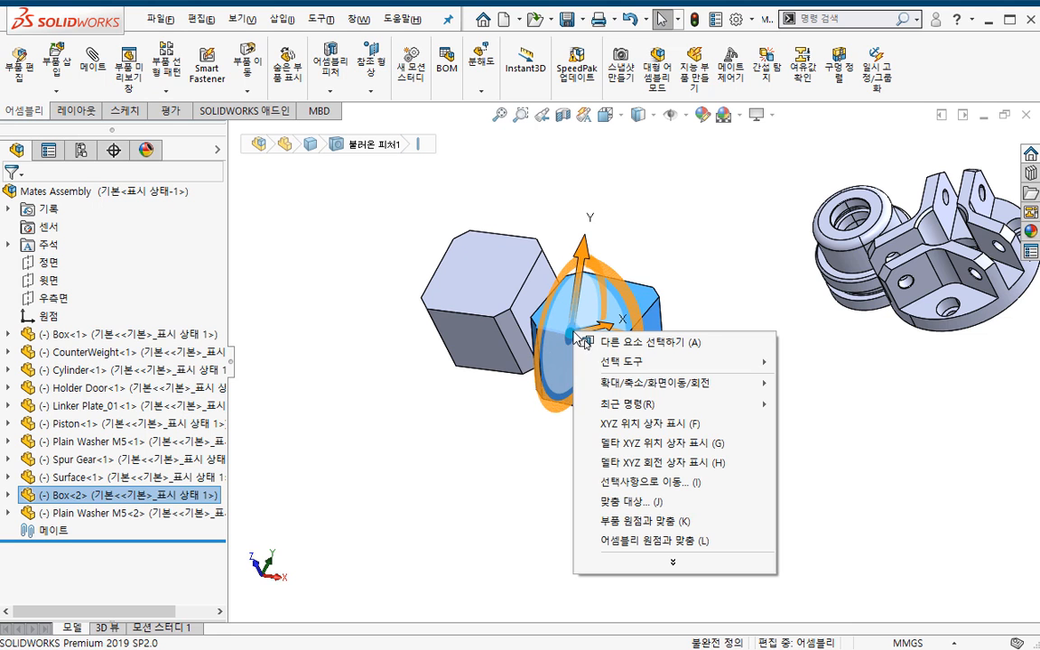
{"action": "left_click", "coordinate": [635, 522]}
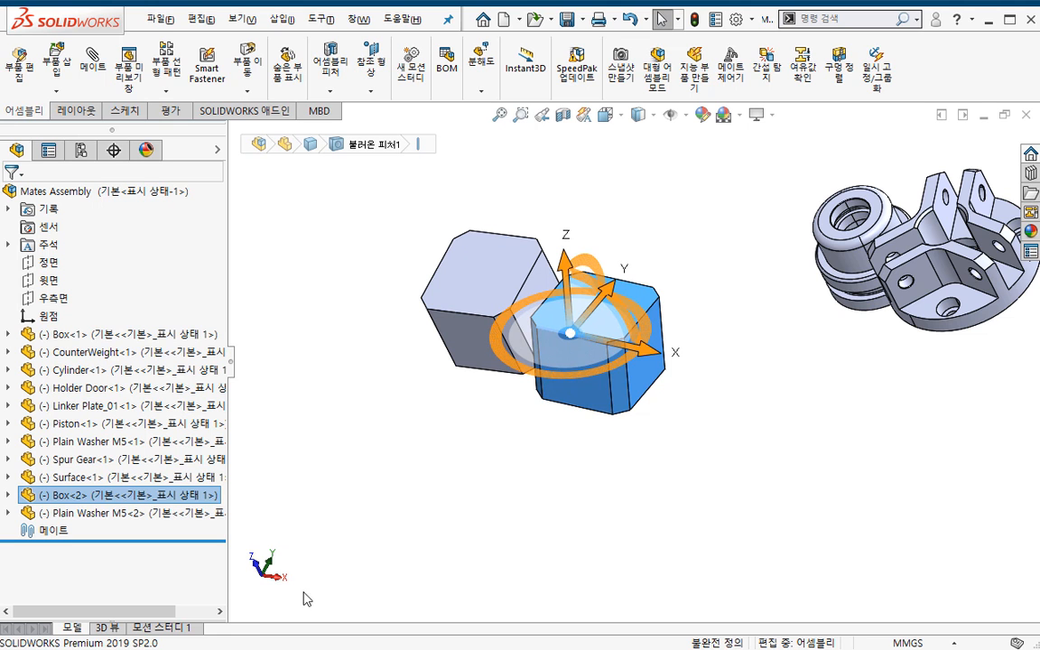
Step: Align the triad with the assembly origin and move Box<2> away from Box<1> along the triad's axes
{"action": "right_click", "coordinate": [570, 333]}
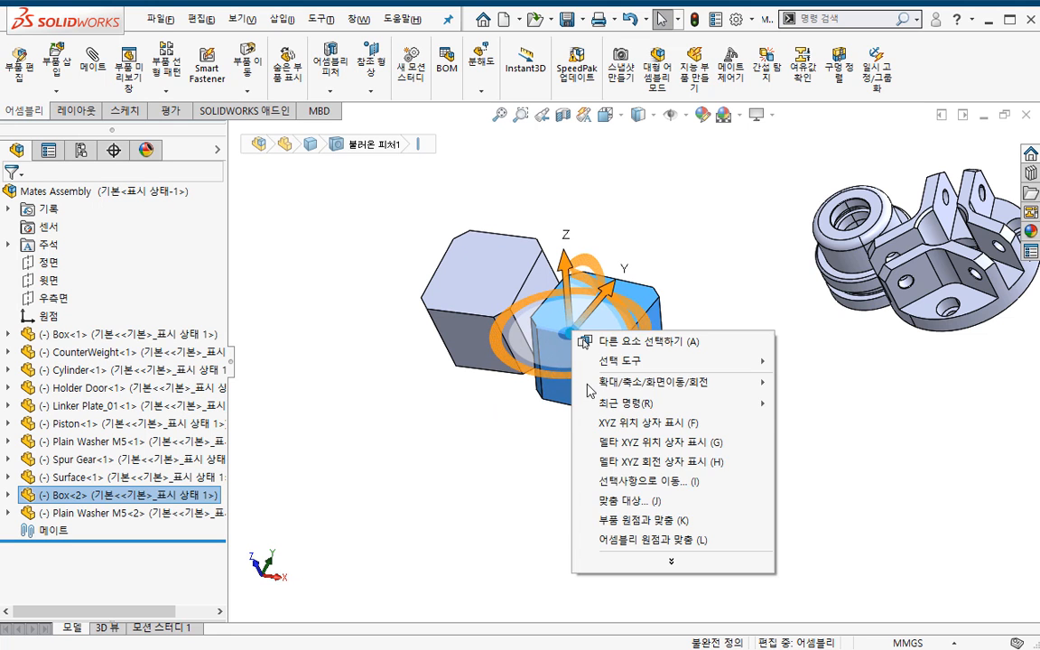
{"action": "left_click", "coordinate": [626, 540]}
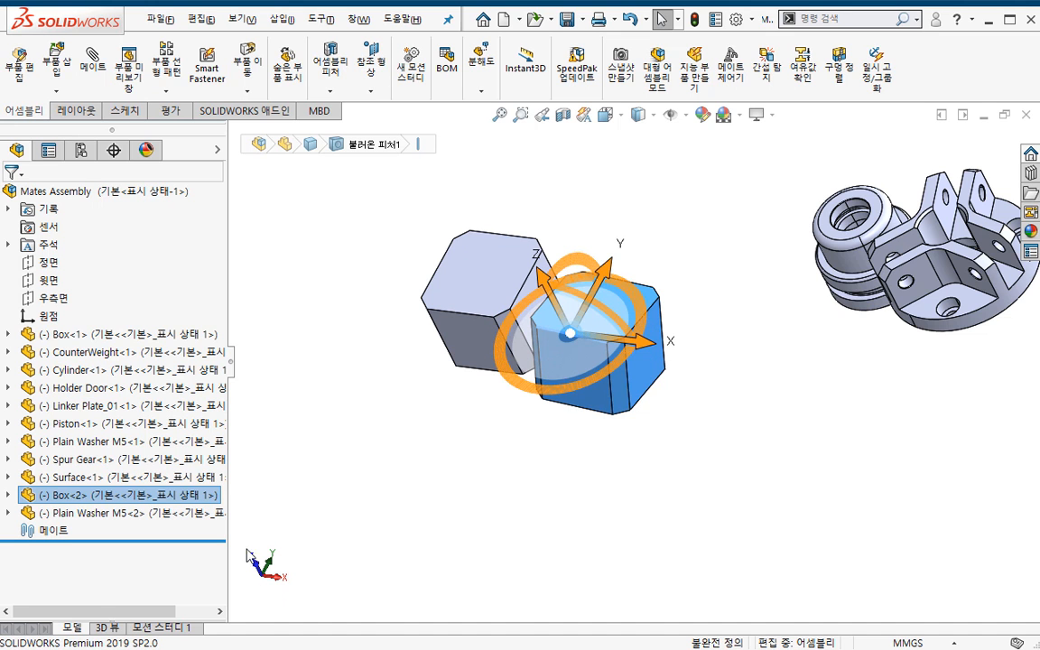
{"action": "left_click_drag", "start_coordinate": [647, 341], "coordinate": [704, 368]}
{"action": "left_click_drag", "start_coordinate": [611, 279], "coordinate": [627, 253]}
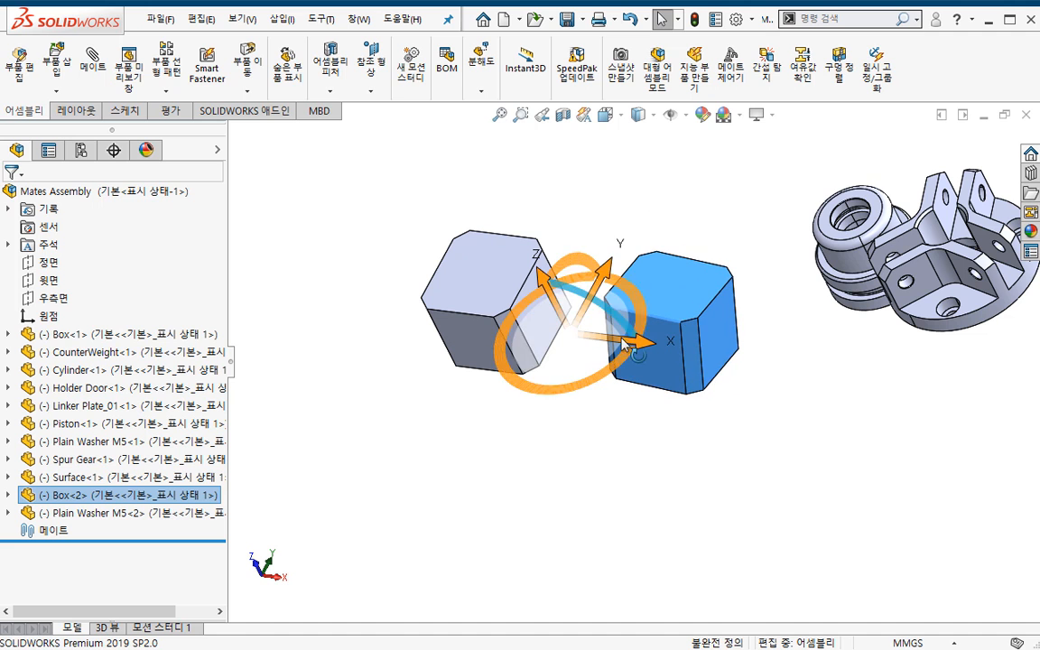
Step: Rotate Box<2> slightly about the triad's axes using its rings
{"action": "left_click_drag", "start_coordinate": [608, 395], "coordinate": [583, 387]}
{"action": "mouse_move", "coordinate": [603, 305]}
{"action": "left_mouse_down"}
{"action": "mouse_move", "coordinate": [621, 329]}
{"action": "mouse_move", "coordinate": [604, 310]}
{"action": "left_mouse_up"}
{"action": "left_click_drag", "start_coordinate": [576, 263], "coordinate": [585, 259]}
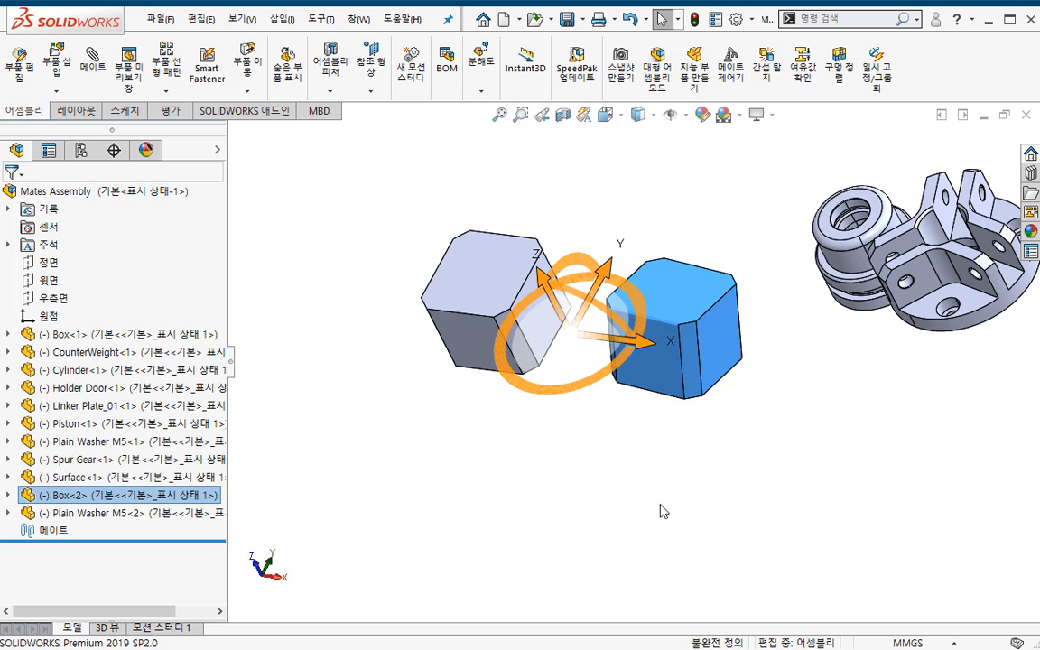
Step: Dismiss the triad and move Box<2> freely a little closer to Box<1>
{"action": "middle_click_drag", "start_coordinate": [602, 506], "coordinate": [659, 514]}
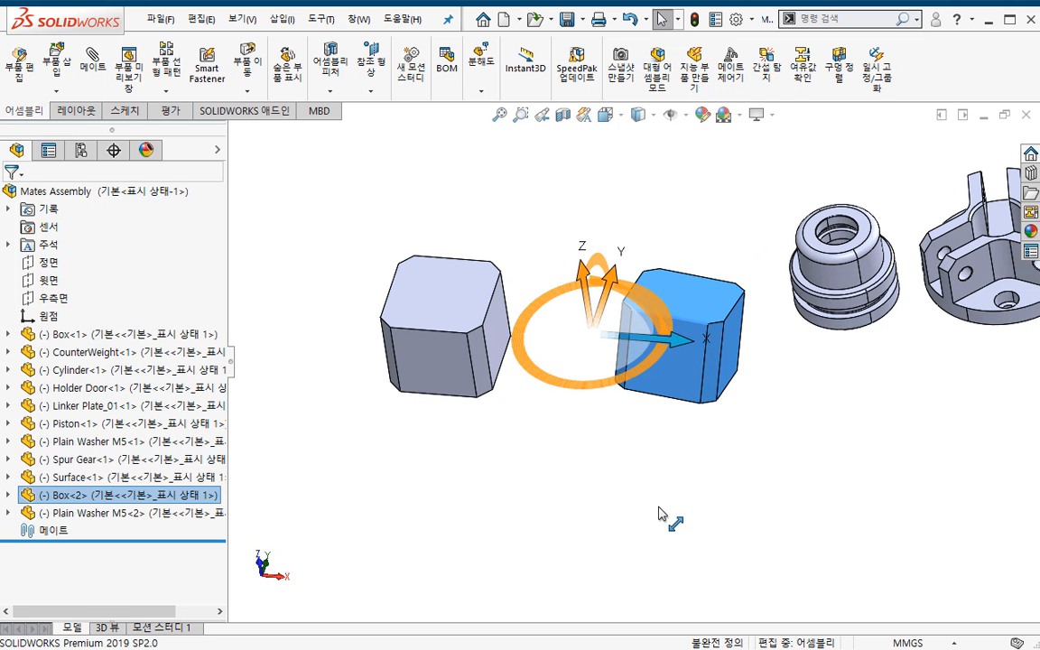
{"action": "left_click", "coordinate": [673, 527]}
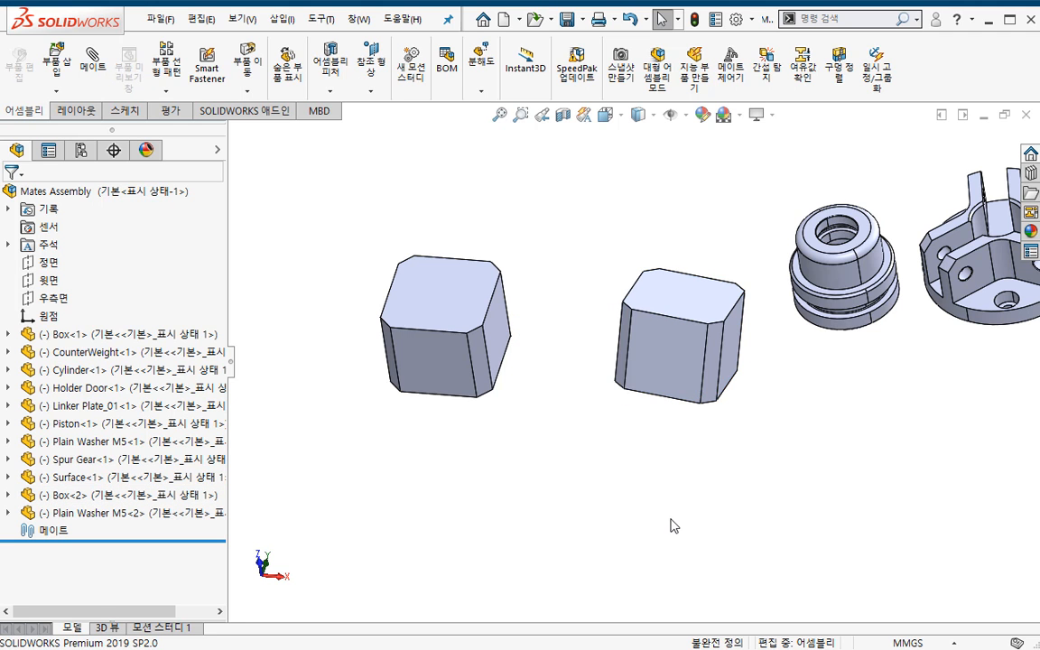
{"action": "scroll", "coordinate": [671, 518], "scroll_direction": "up", "scroll_amount": 1}
{"action": "left_click_drag", "start_coordinate": [665, 339], "coordinate": [630, 346]}
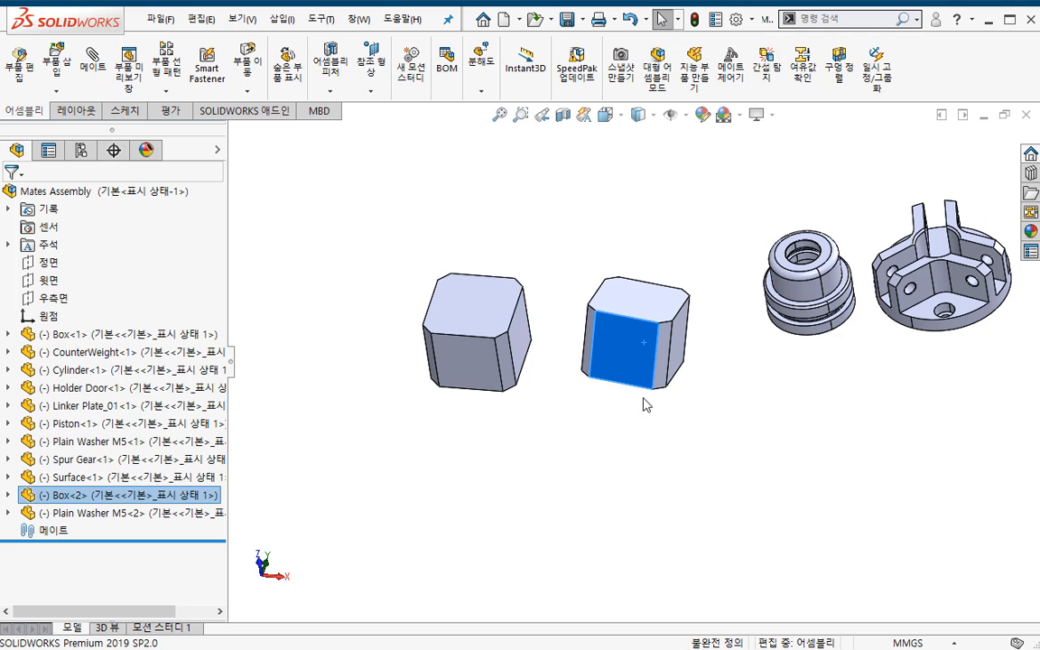
Step: Show the move triad on Piston<1>, relocate it to the piston's base and shift the piston slightly
{"action": "right_click", "coordinate": [790, 272]}
{"action": "left_click", "coordinate": [831, 484]}
{"action": "middle_click_drag", "start_coordinate": [794, 397], "coordinate": [739, 413]}
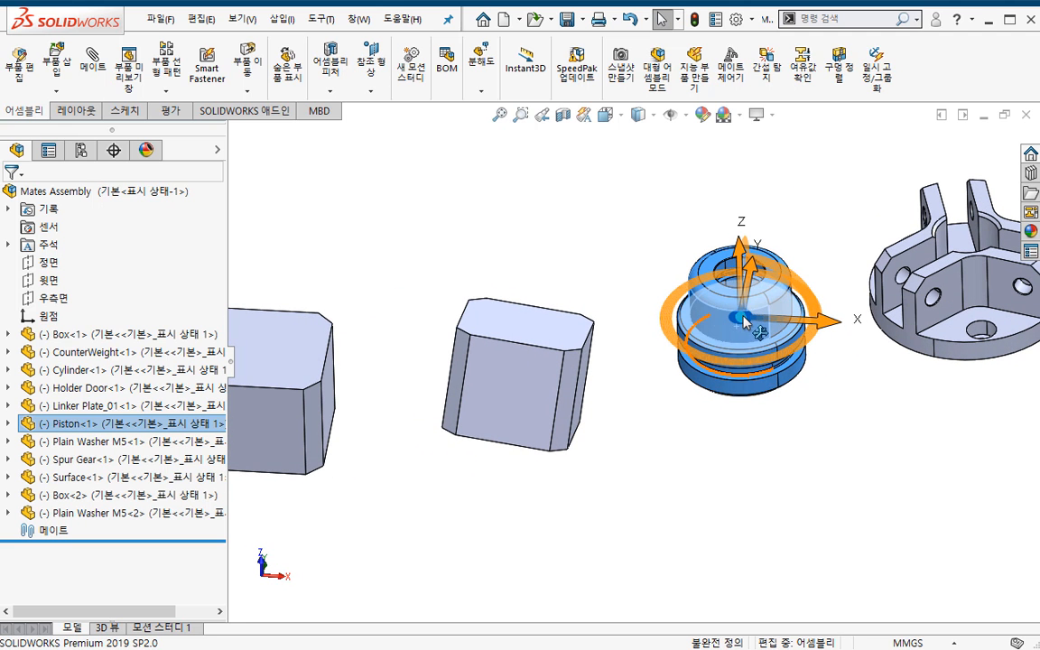
{"action": "left_click_drag", "start_coordinate": [744, 320], "coordinate": [742, 394], "text": "alt"}
{"action": "mouse_move", "coordinate": [743, 325]}
{"action": "left_mouse_down"}
{"action": "mouse_move", "coordinate": [731, 299]}
{"action": "mouse_move", "coordinate": [735, 314]}
{"action": "left_mouse_up"}
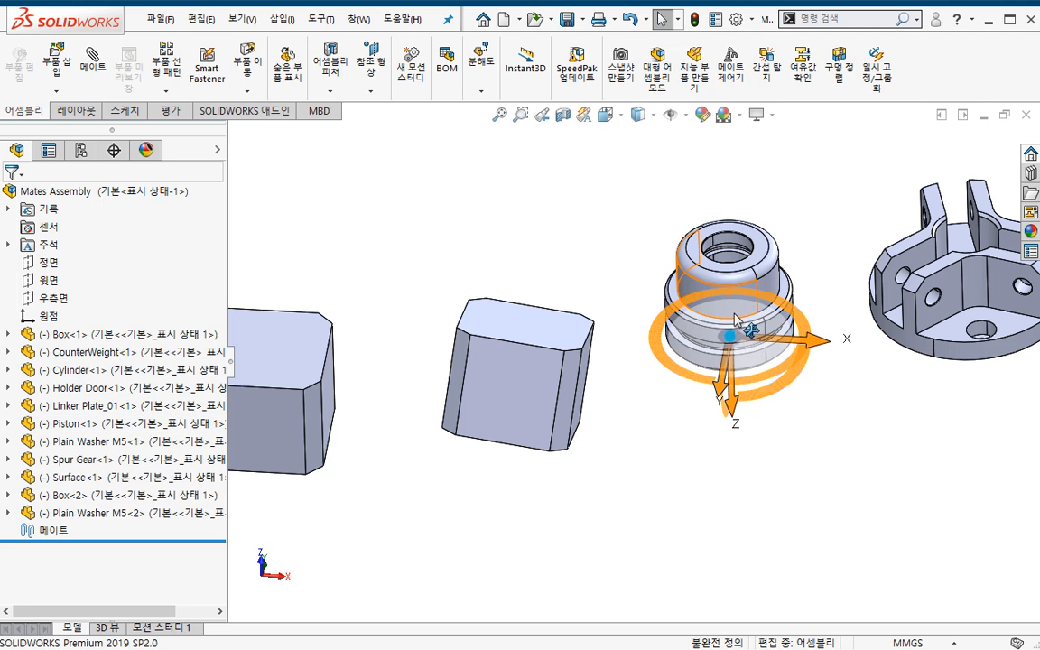
{"action": "left_click", "coordinate": [668, 275]}
{"action": "middle_click_drag", "start_coordinate": [659, 279], "coordinate": [772, 420]}
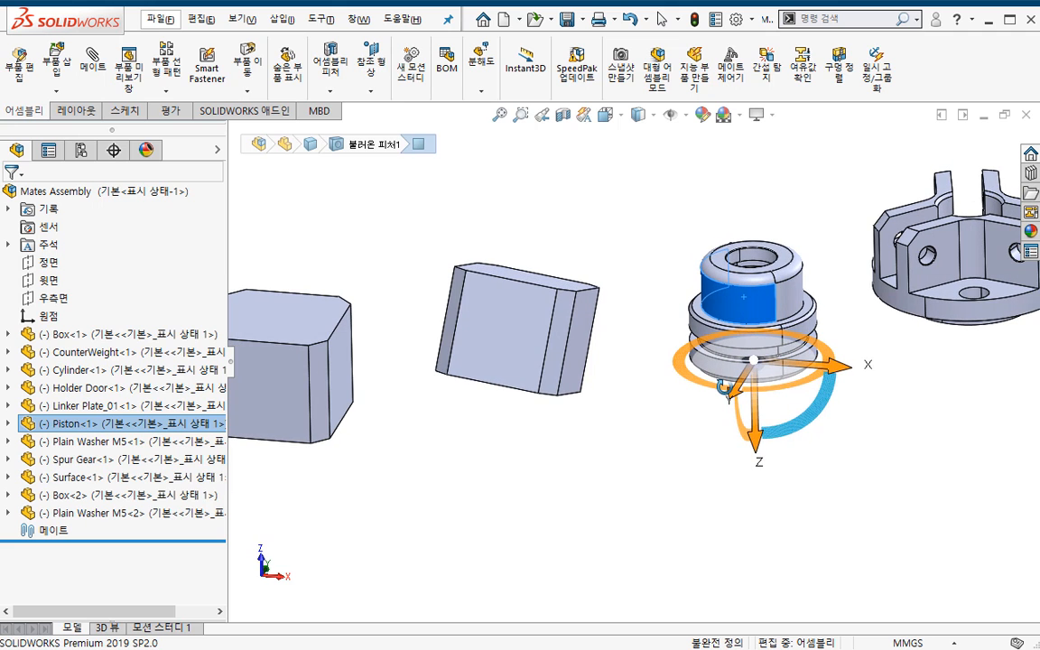
Step: Try to align the triad on Piston<1> with a selected entity
{"action": "right_click", "coordinate": [756, 447]}
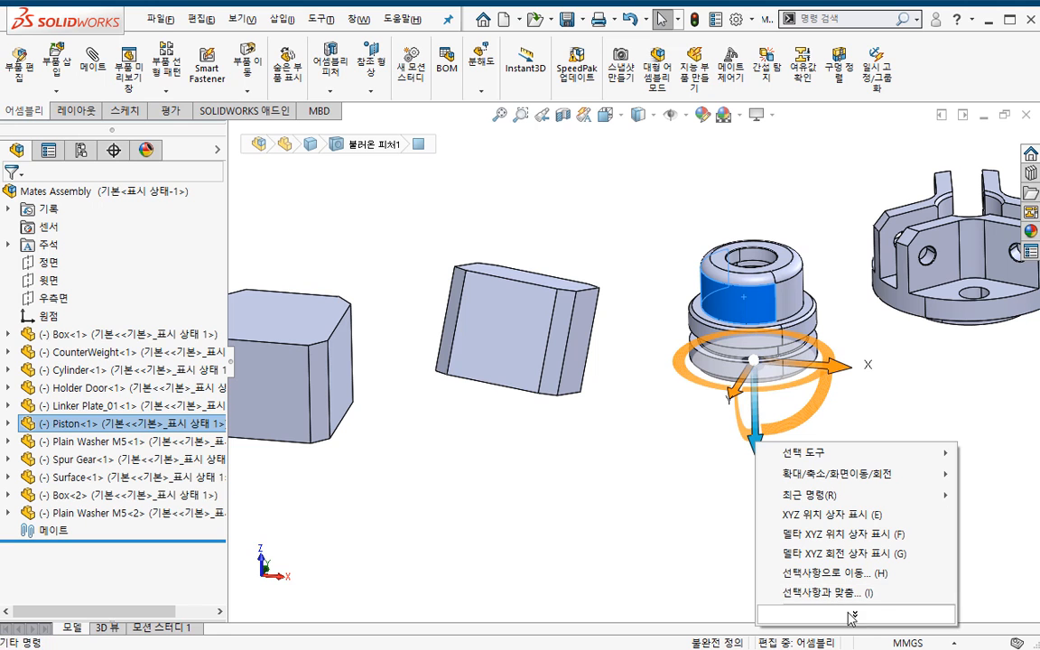
{"action": "left_click", "coordinate": [751, 359]}
{"action": "right_click", "coordinate": [751, 358]}
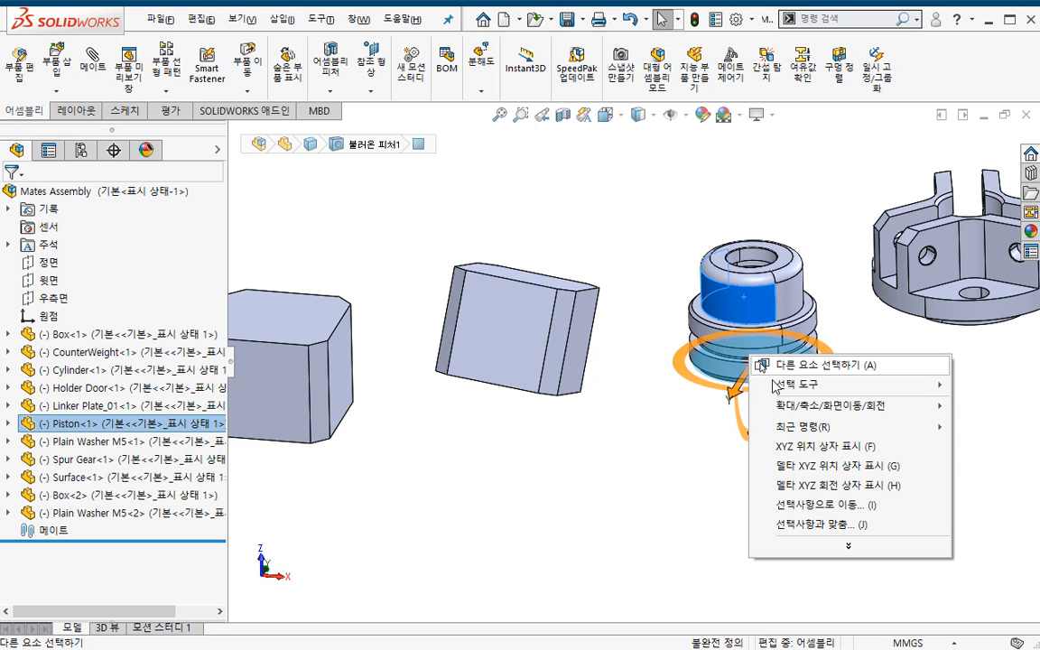
{"action": "left_click", "coordinate": [801, 522]}
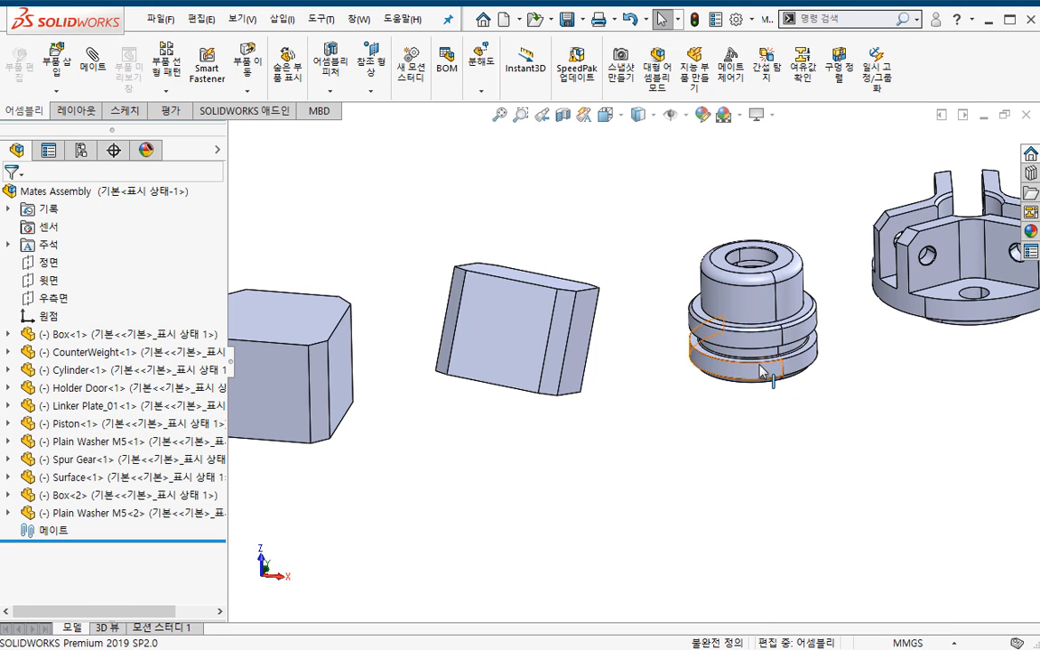
Step: Bring back the triad on Piston<1>, move the piston down along Z, tilt it slightly with a ring and dismiss the triad
{"action": "left_click", "coordinate": [762, 339]}
{"action": "right_click", "coordinate": [762, 342]}
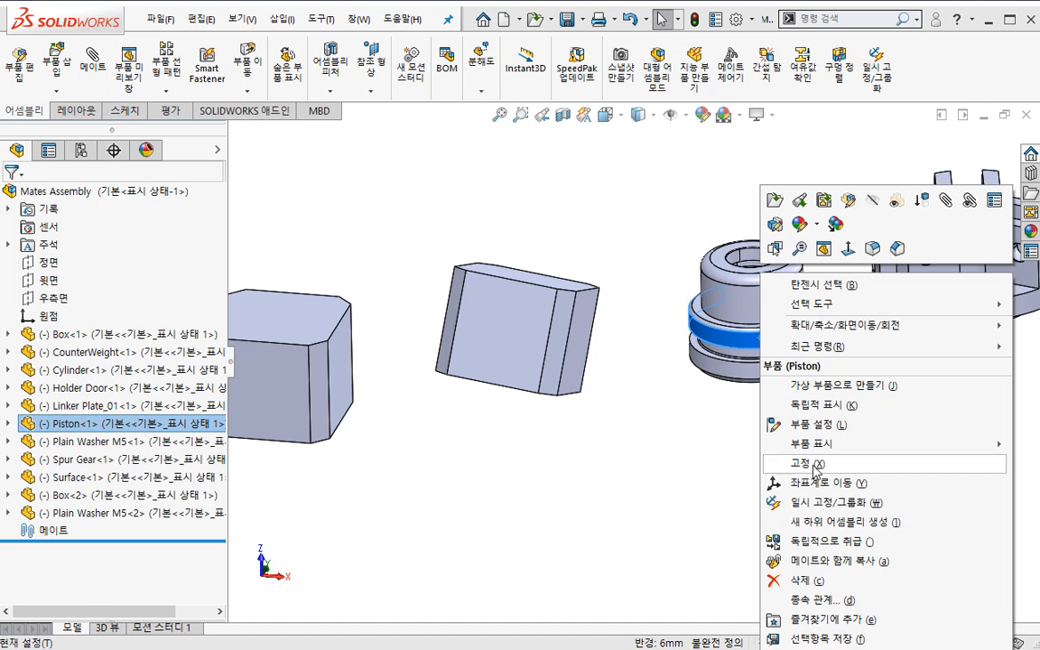
{"action": "left_click", "coordinate": [824, 495]}
{"action": "left_click_drag", "start_coordinate": [755, 234], "coordinate": [754, 271]}
{"action": "left_click_drag", "start_coordinate": [835, 355], "coordinate": [808, 326]}
{"action": "left_click", "coordinate": [805, 443]}
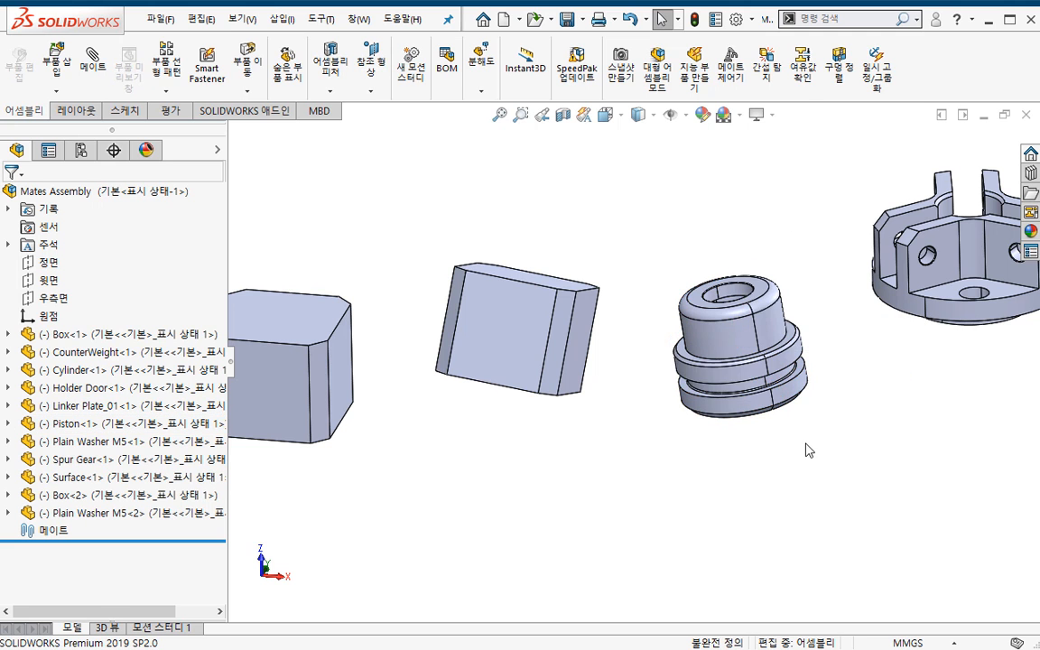
Step: Start Move Component in free drag mode and shift Box<2> slightly
{"action": "scroll", "coordinate": [750, 495], "scroll_direction": "up", "scroll_amount": 2}
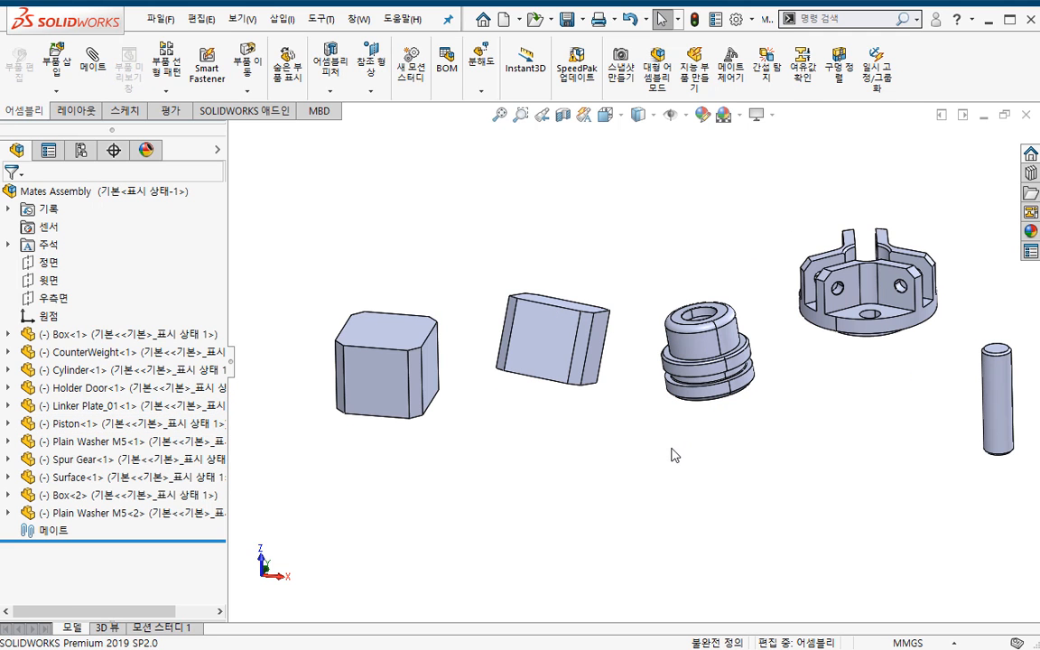
{"action": "middle_click_drag", "start_coordinate": [604, 453], "coordinate": [648, 506], "text": "ctrl"}
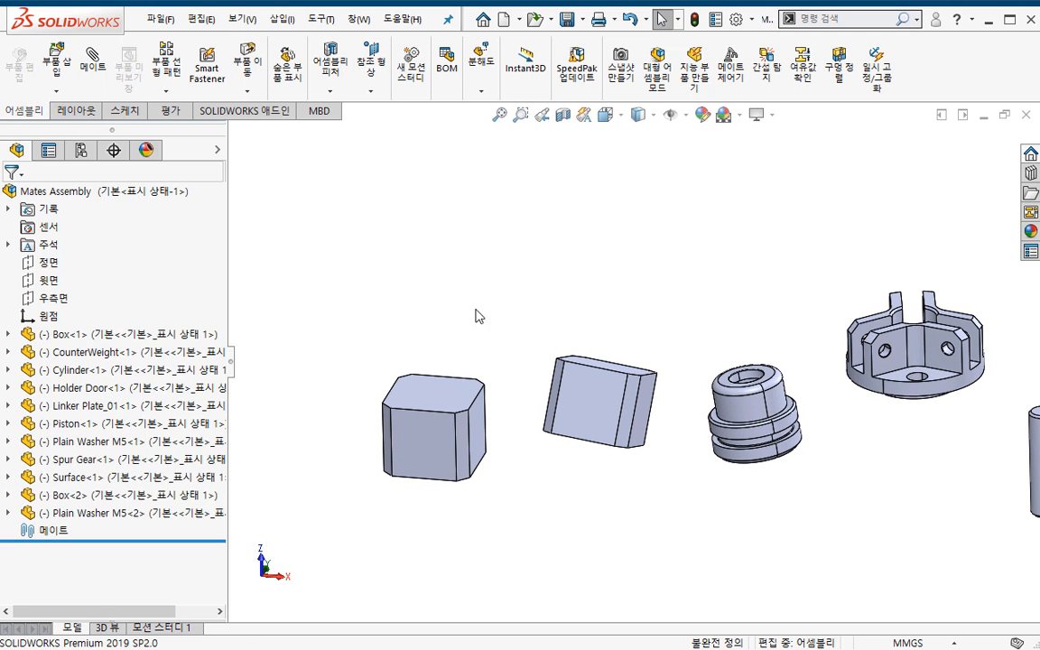
{"action": "left_click", "coordinate": [251, 93]}
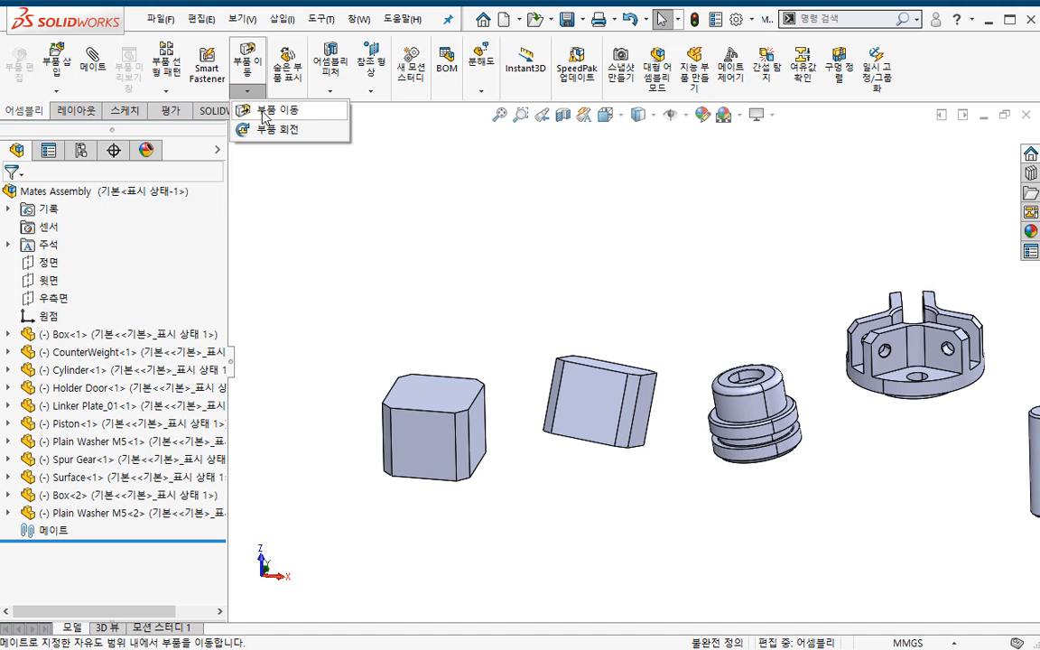
{"action": "left_click", "coordinate": [263, 112]}
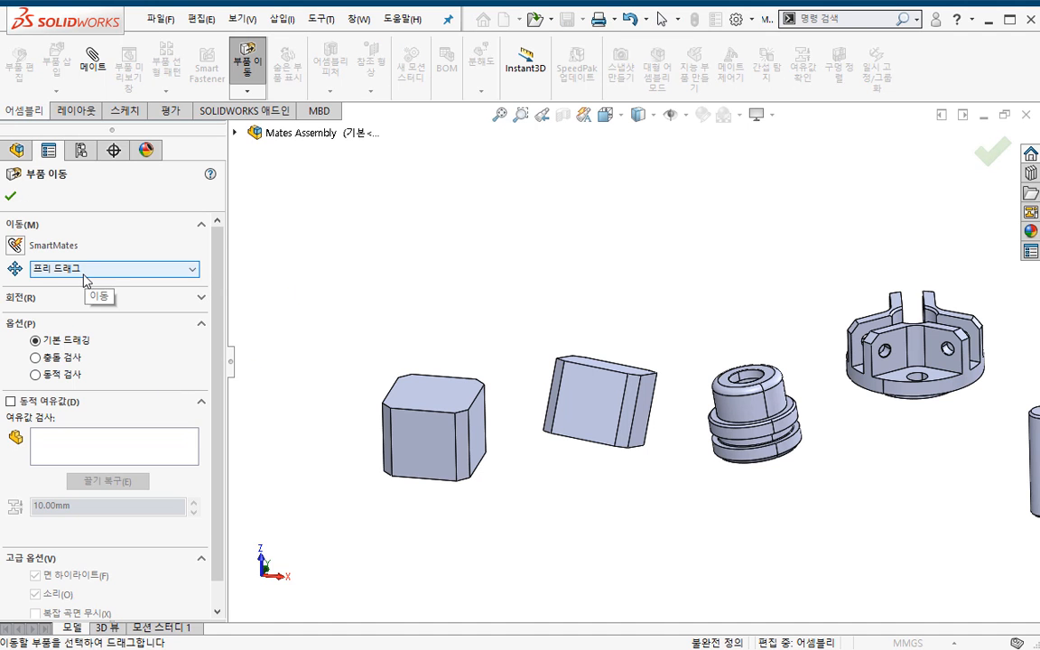
{"action": "left_click_drag", "start_coordinate": [603, 409], "coordinate": [596, 412]}
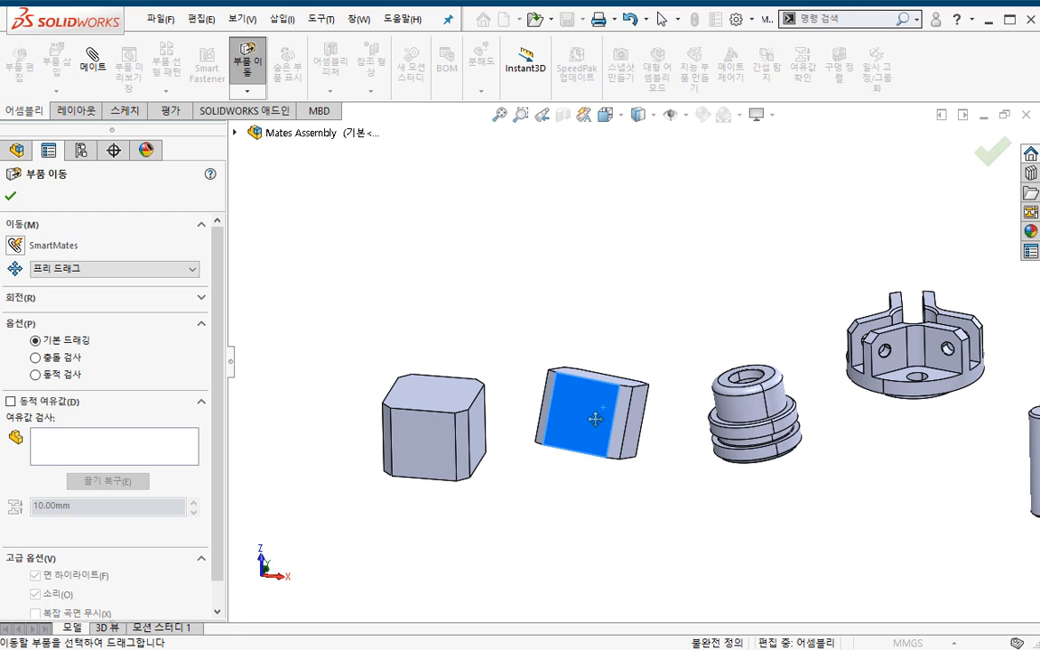
Step: Switch the movement to Along Assembly XYZ and move Box<2> parallel to the assembly axes
{"action": "left_click", "coordinate": [139, 268]}
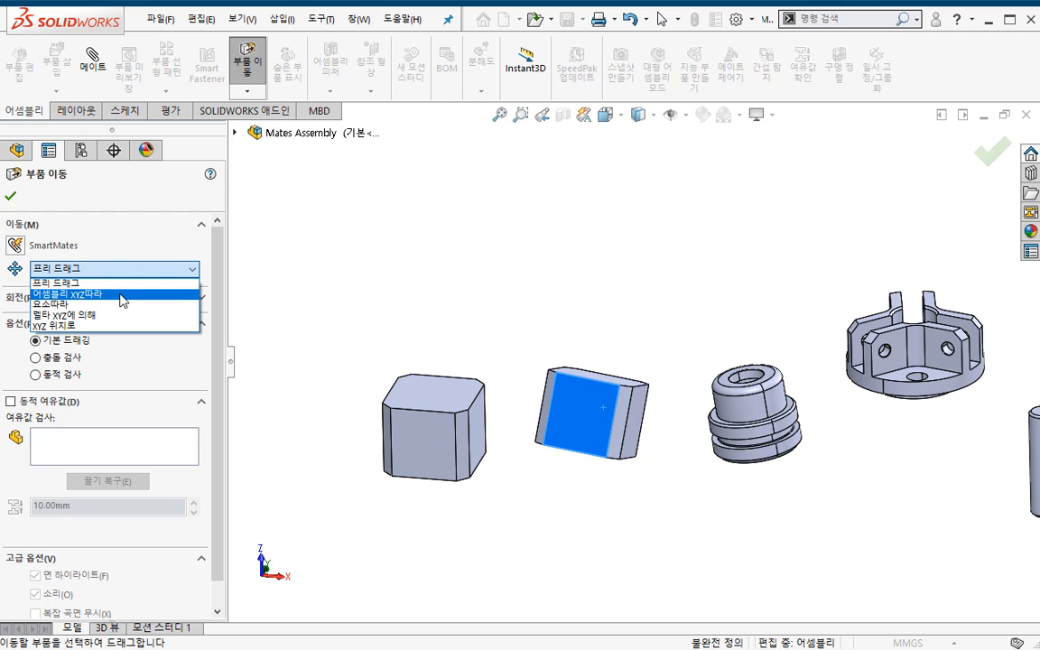
{"action": "left_click", "coordinate": [124, 295]}
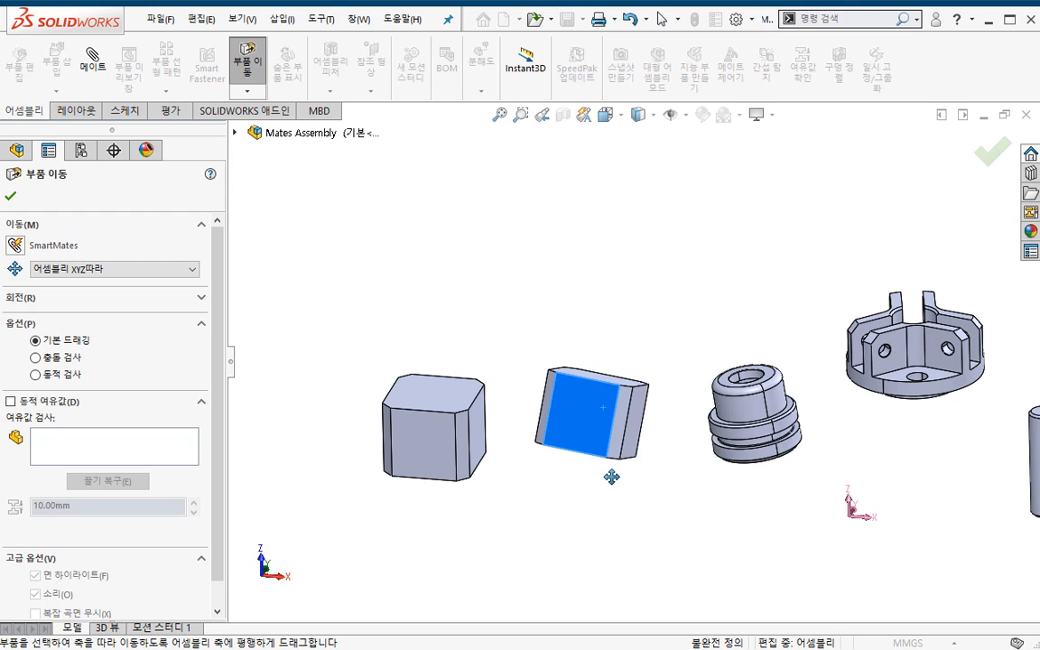
{"action": "left_click_drag", "start_coordinate": [552, 393], "coordinate": [625, 394]}
{"action": "middle_click_drag", "start_coordinate": [576, 476], "coordinate": [542, 585]}
{"action": "scroll", "coordinate": [637, 424], "scroll_direction": "up", "scroll_amount": 1}
{"action": "left_click_drag", "start_coordinate": [646, 349], "coordinate": [686, 310]}
{"action": "middle_click_drag", "start_coordinate": [635, 440], "coordinate": [629, 377]}
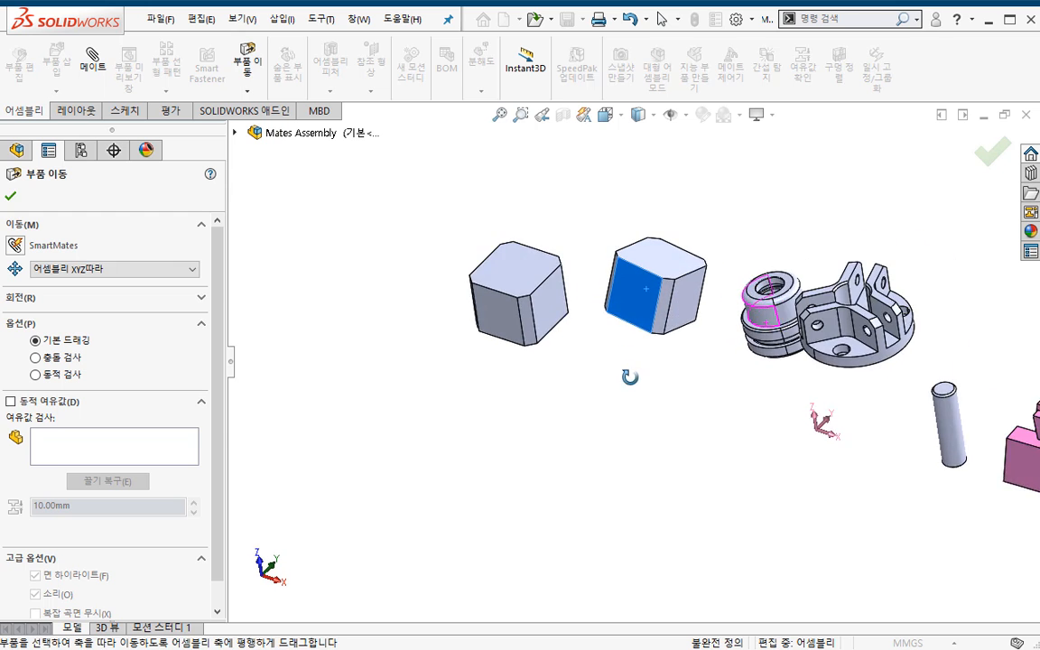
Step: Switch the movement to Along Entity and remove Box-2 from the selected item
{"action": "scroll", "coordinate": [683, 286], "scroll_direction": "down", "scroll_amount": 4}
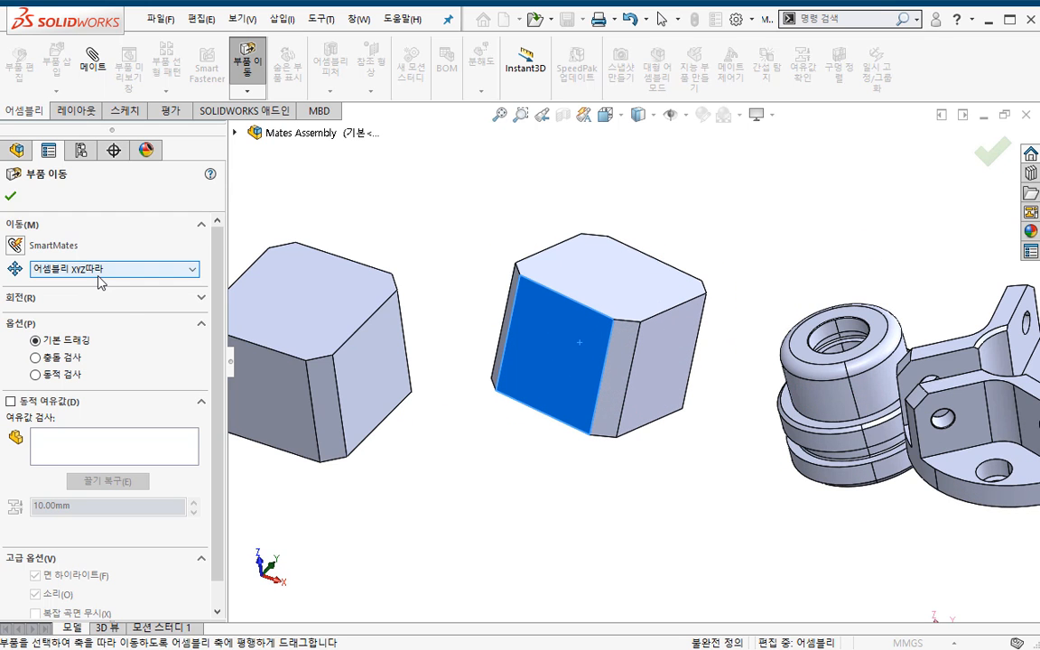
{"action": "scroll", "coordinate": [592, 446], "scroll_direction": "up", "scroll_amount": 2}
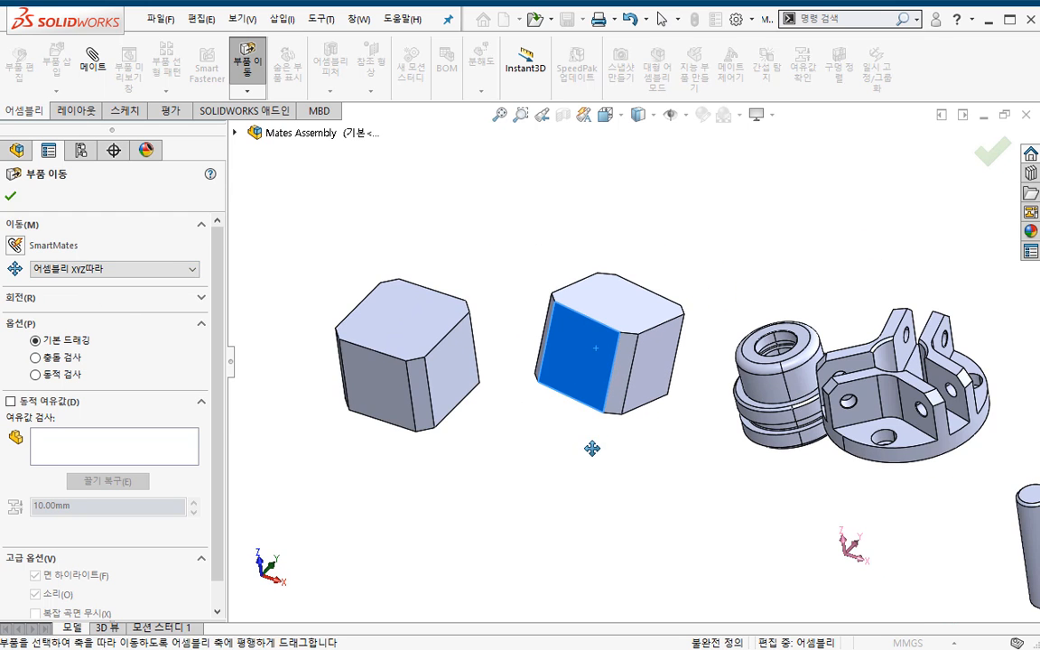
{"action": "left_click", "coordinate": [136, 269]}
{"action": "left_click", "coordinate": [90, 310]}
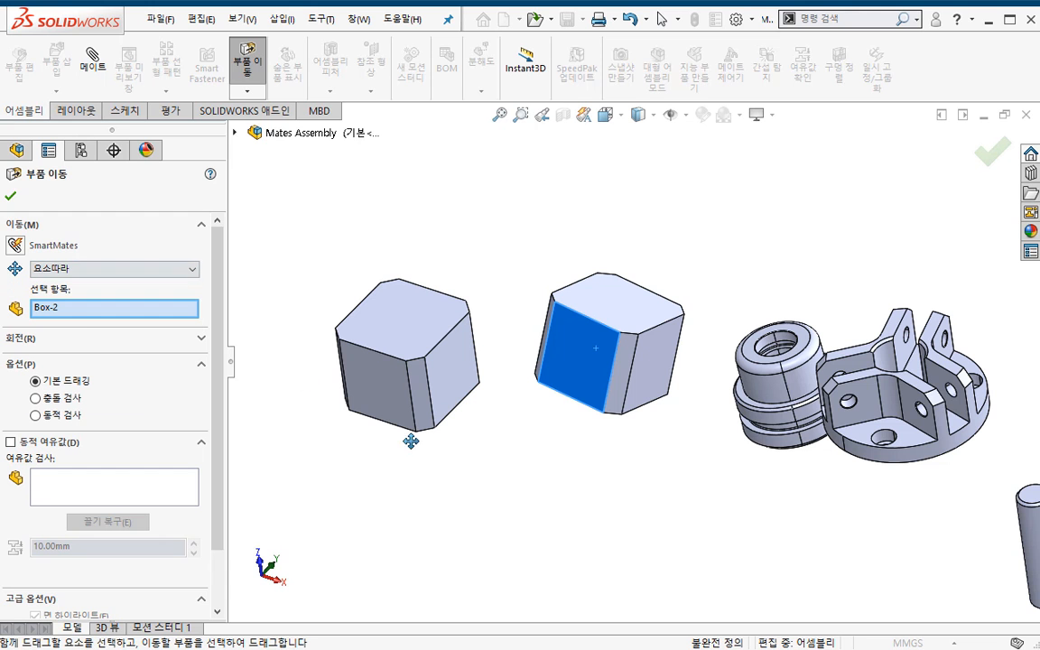
{"action": "right_click", "coordinate": [83, 307]}
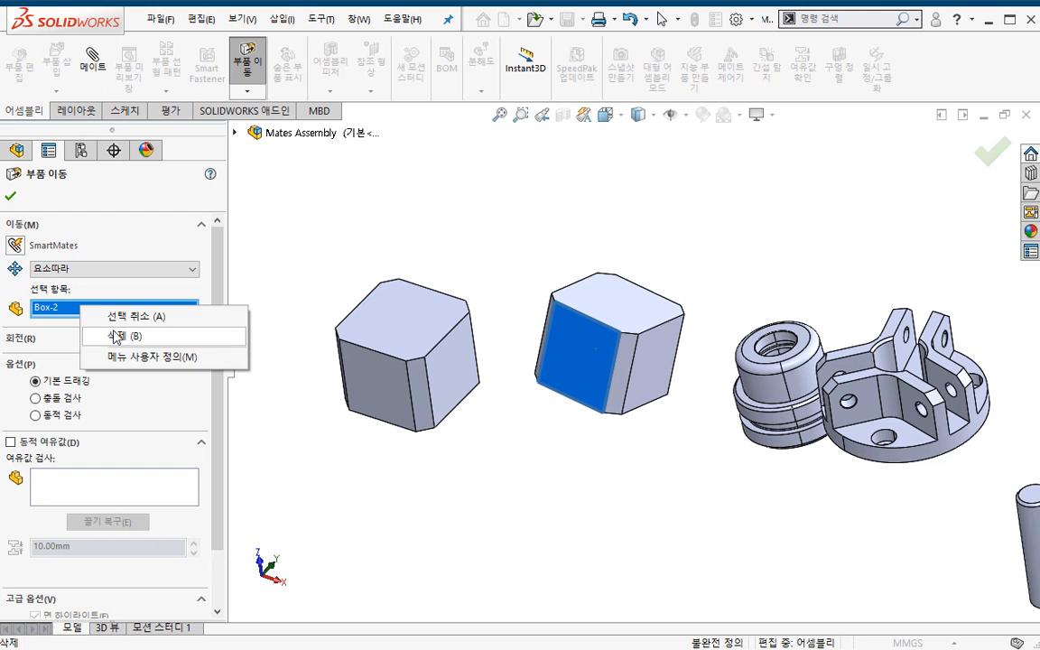
{"action": "left_click", "coordinate": [102, 312]}
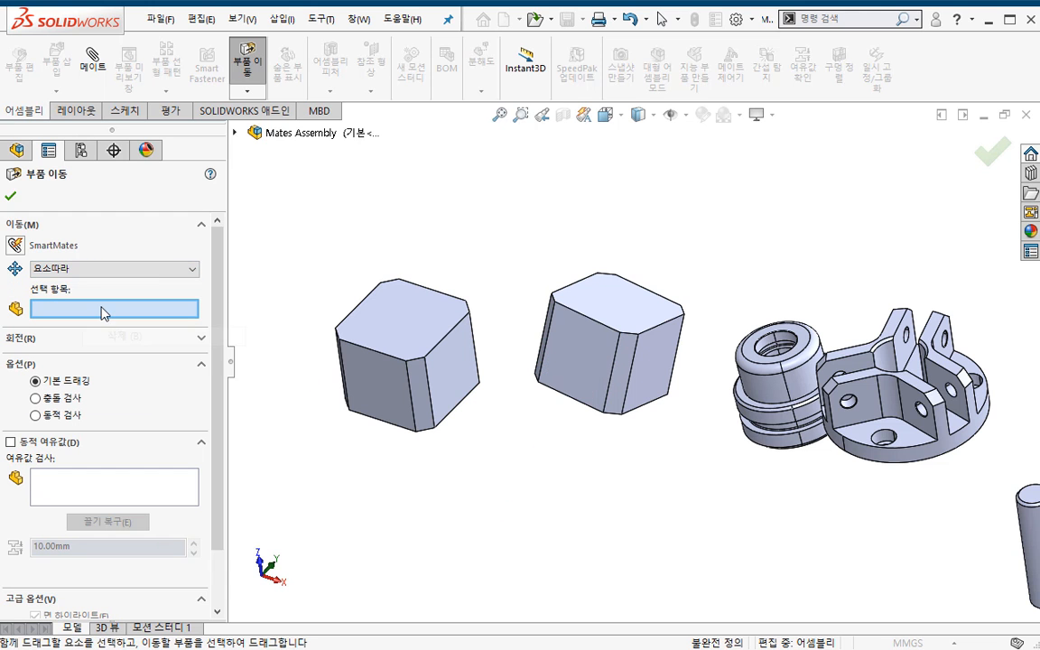
Step: Choose the lower front edge of Box<2> as the direction and move Box<2> along it
{"action": "left_click", "coordinate": [581, 411]}
{"action": "scroll", "coordinate": [550, 476], "scroll_direction": "up", "scroll_amount": 4}
{"action": "left_click_drag", "start_coordinate": [647, 378], "coordinate": [621, 383]}
{"action": "scroll", "coordinate": [620, 383], "scroll_direction": "down", "scroll_amount": 2}
{"action": "middle_click_drag", "start_coordinate": [620, 383], "coordinate": [632, 426]}
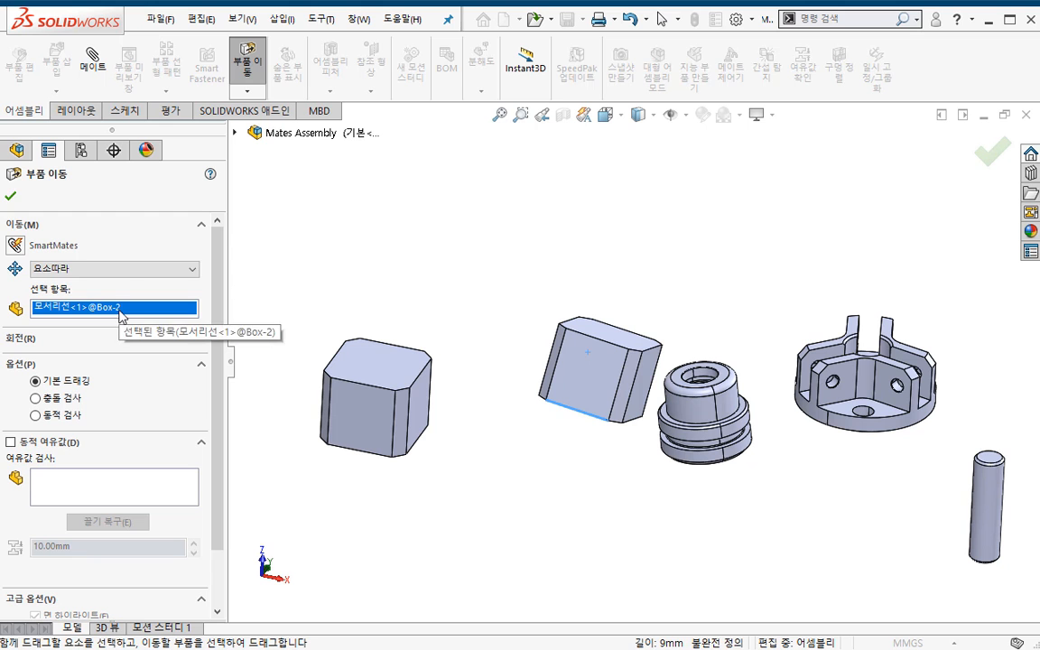
Step: Display the temporary axes and remove the Box-2 edge from the selected item
{"action": "left_click", "coordinate": [135, 270]}
{"action": "left_click", "coordinate": [135, 270]}
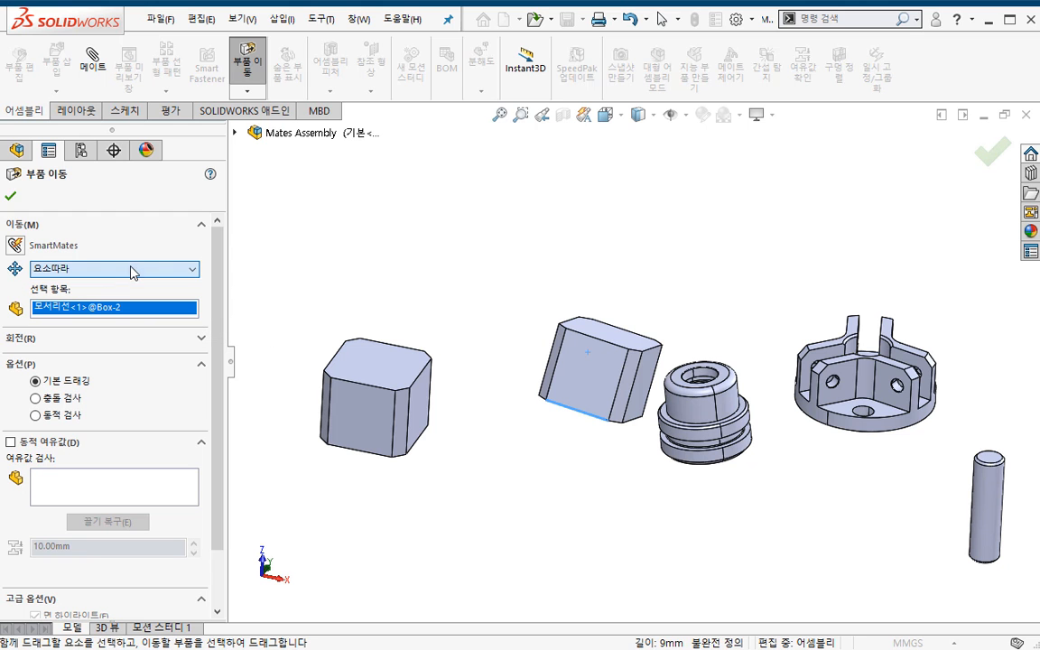
{"action": "left_click", "coordinate": [673, 114]}
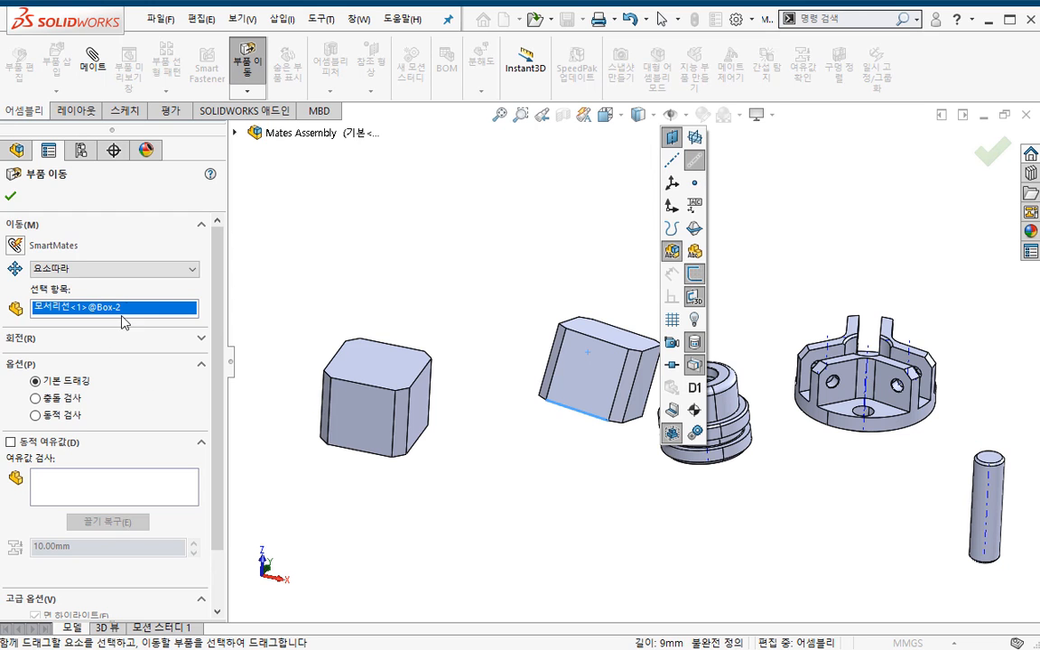
{"action": "right_click", "coordinate": [156, 310]}
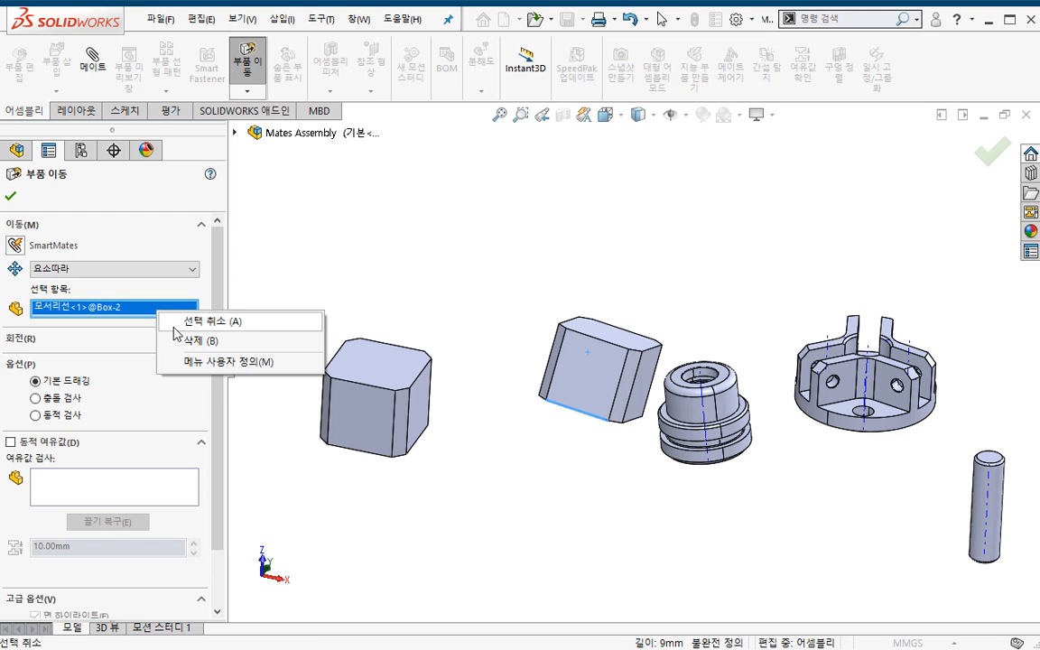
{"action": "left_click", "coordinate": [185, 339]}
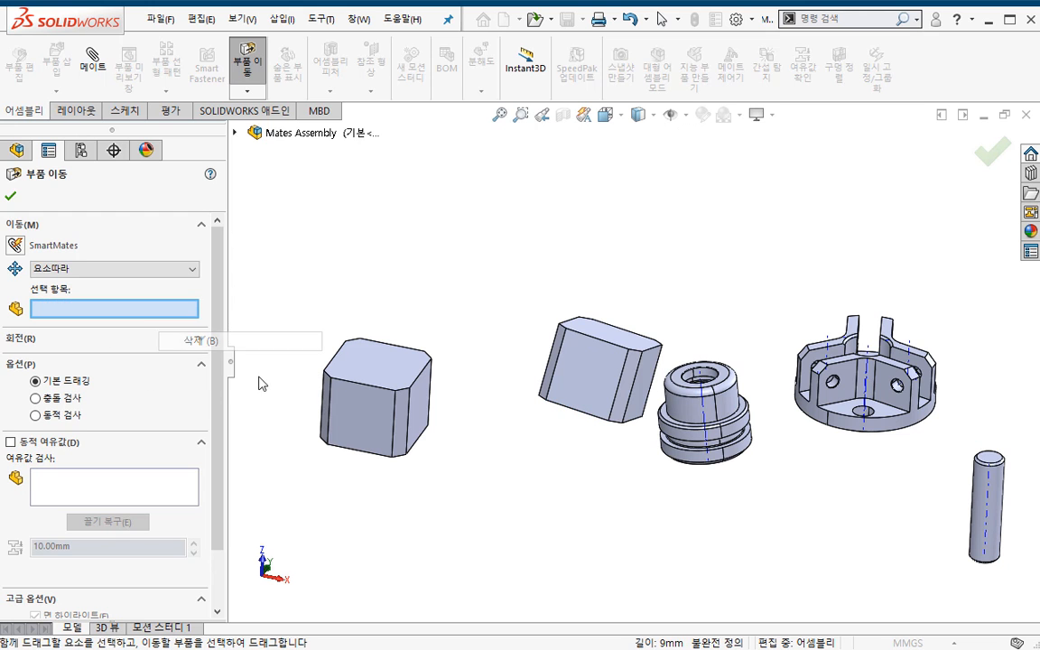
Step: Choose the axis of Piston<1> as the direction and move the piston, Box<2> and the round bracket slightly along it
{"action": "left_click", "coordinate": [701, 403]}
{"action": "left_click_drag", "start_coordinate": [723, 405], "coordinate": [717, 370]}
{"action": "mouse_move", "coordinate": [601, 403]}
{"action": "left_mouse_down"}
{"action": "mouse_move", "coordinate": [587, 324]}
{"action": "mouse_move", "coordinate": [596, 415]}
{"action": "left_mouse_up"}
{"action": "left_click_drag", "start_coordinate": [722, 385], "coordinate": [725, 422]}
{"action": "mouse_move", "coordinate": [814, 407]}
{"action": "left_mouse_down"}
{"action": "mouse_move", "coordinate": [813, 374]}
{"action": "mouse_move", "coordinate": [805, 413]}
{"action": "left_mouse_up"}
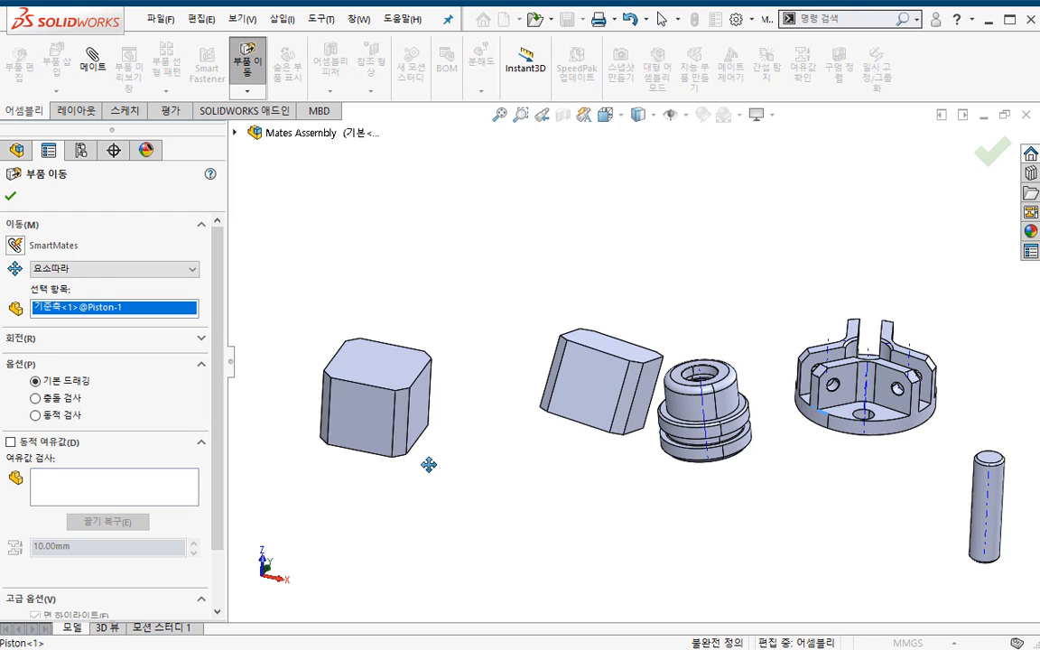
Step: Switch the movement to By Delta XYZ and move Piston<1> by 20 mm in Z
{"action": "left_click", "coordinate": [99, 269]}
{"action": "left_click", "coordinate": [81, 318]}
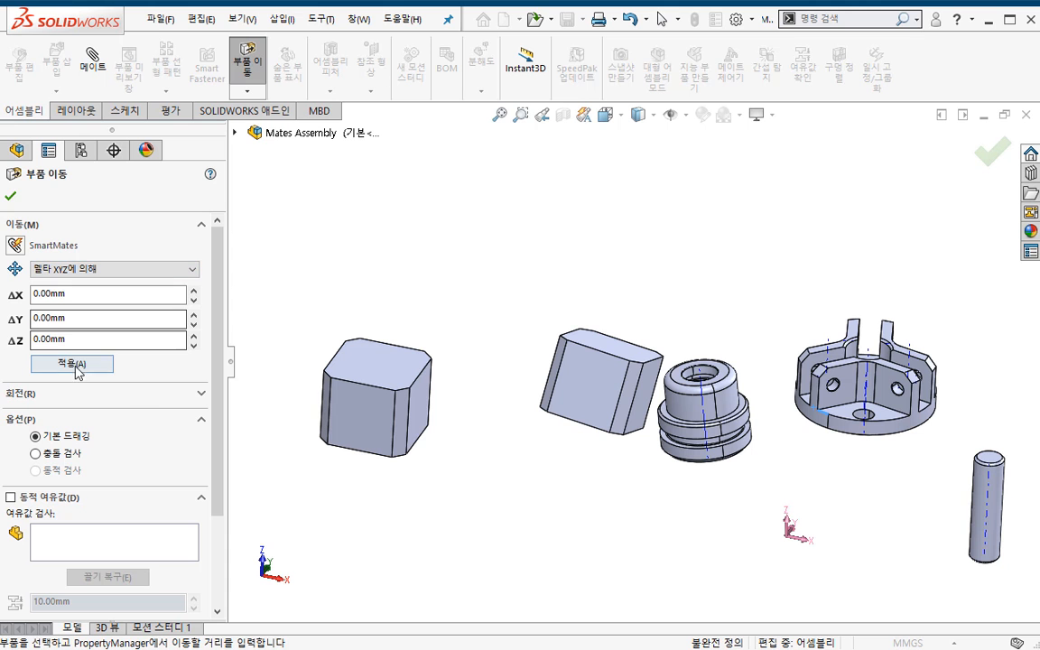
{"action": "middle_click_drag", "start_coordinate": [419, 449], "coordinate": [370, 446]}
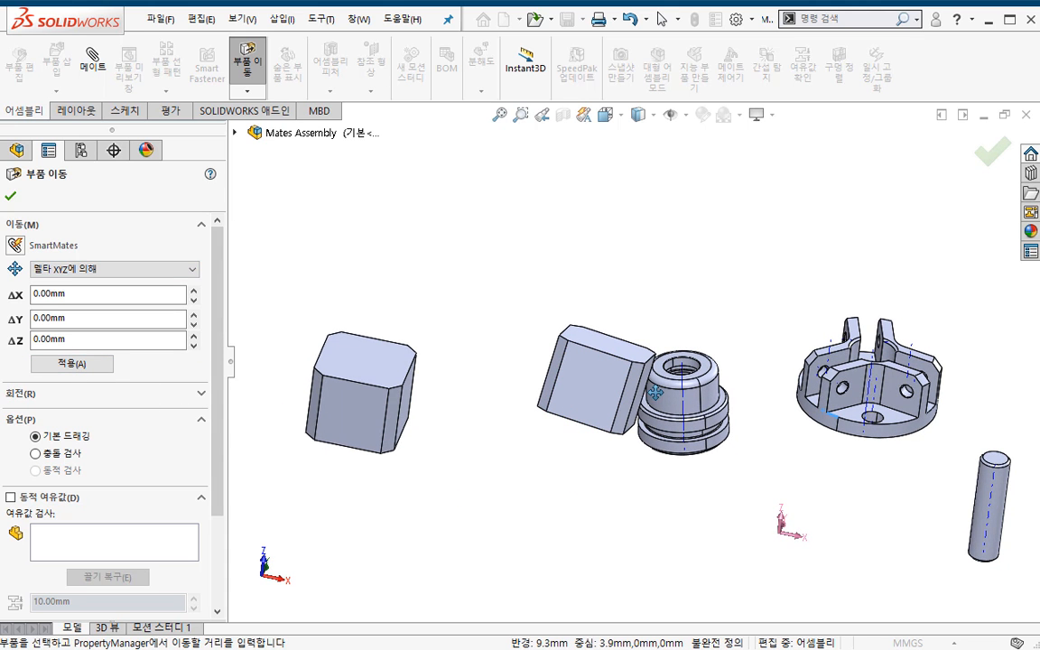
{"action": "left_click", "coordinate": [139, 339]}
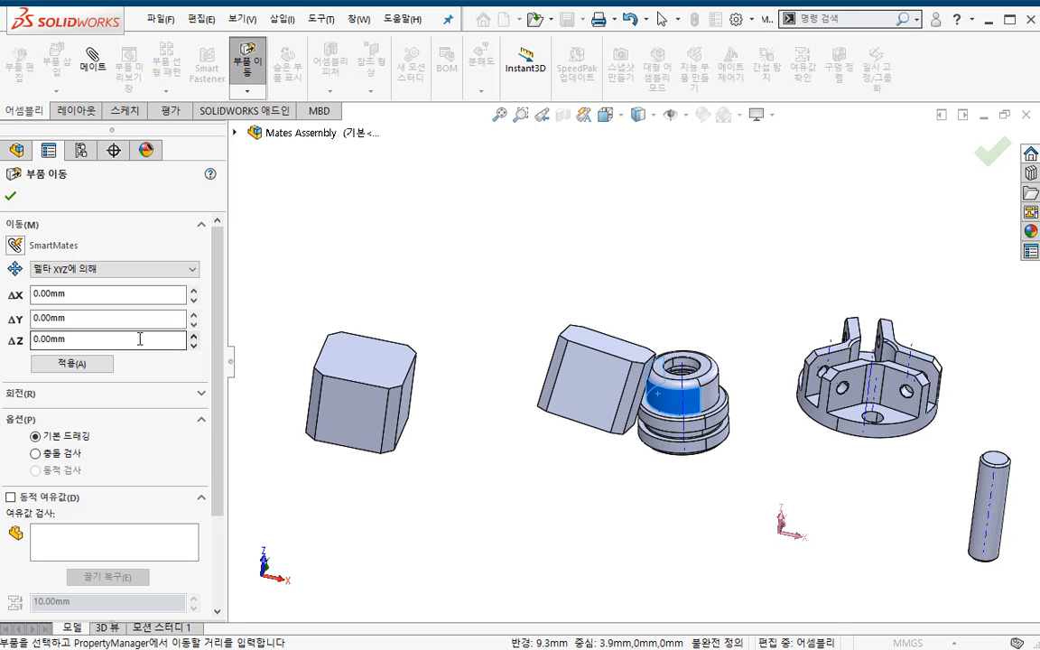
{"action": "key", "text": "Tab"}
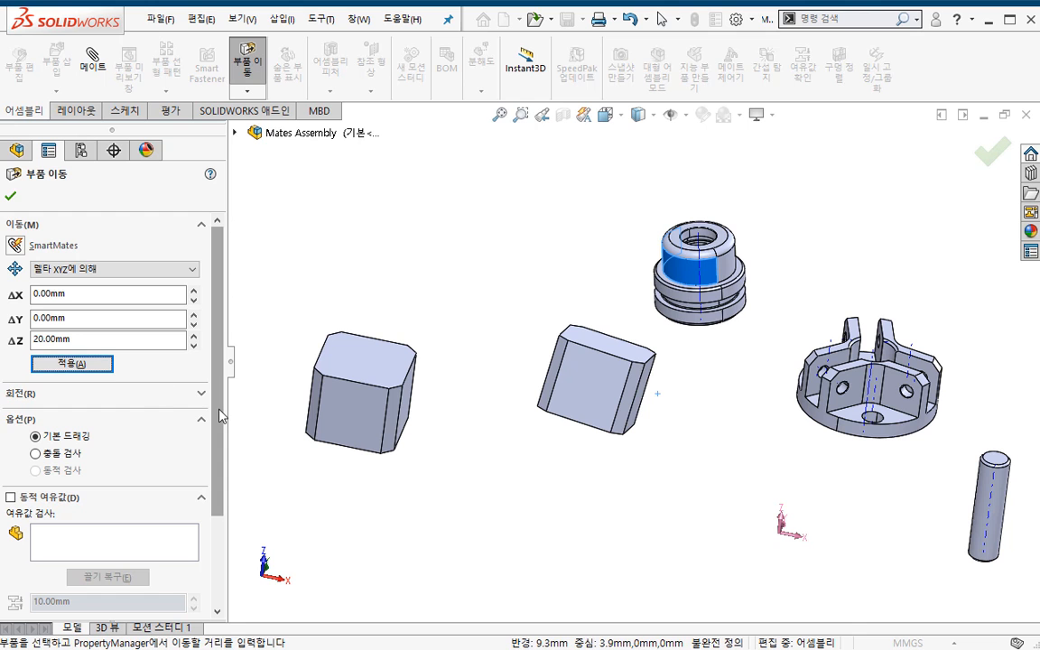
Step: Switch the movement to To XYZ Position and place Piston<1> at X 0, Y 0, Z 0 mm
{"action": "left_click", "coordinate": [121, 268]}
{"action": "left_click", "coordinate": [94, 325]}
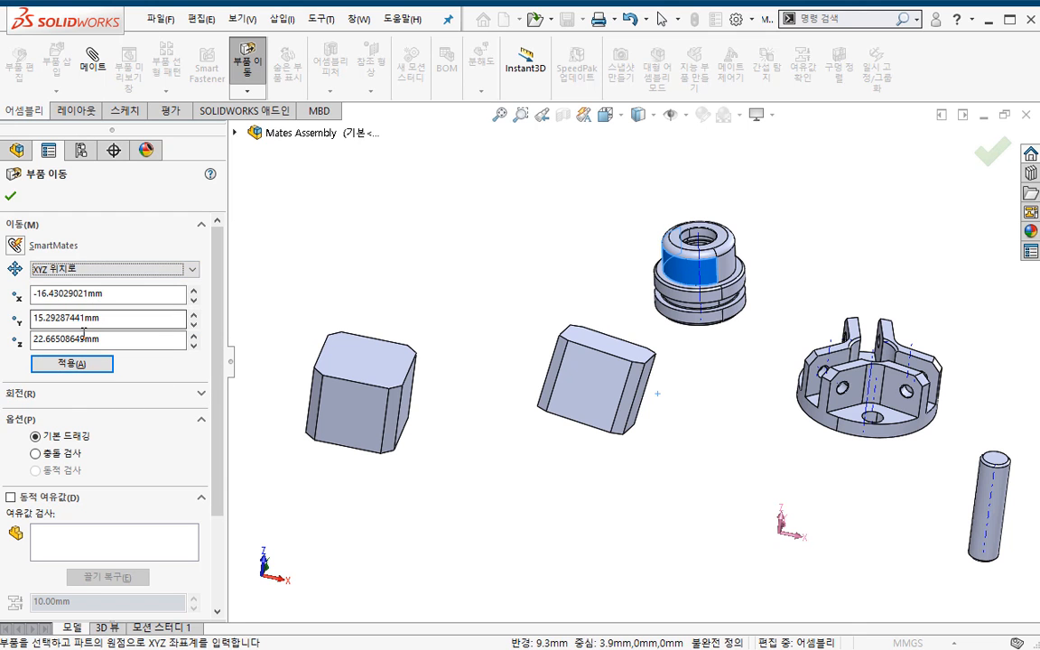
{"action": "left_click_drag", "start_coordinate": [121, 295], "coordinate": [4, 297]}
{"action": "scroll", "coordinate": [500, 434], "scroll_direction": "up", "scroll_amount": 3}
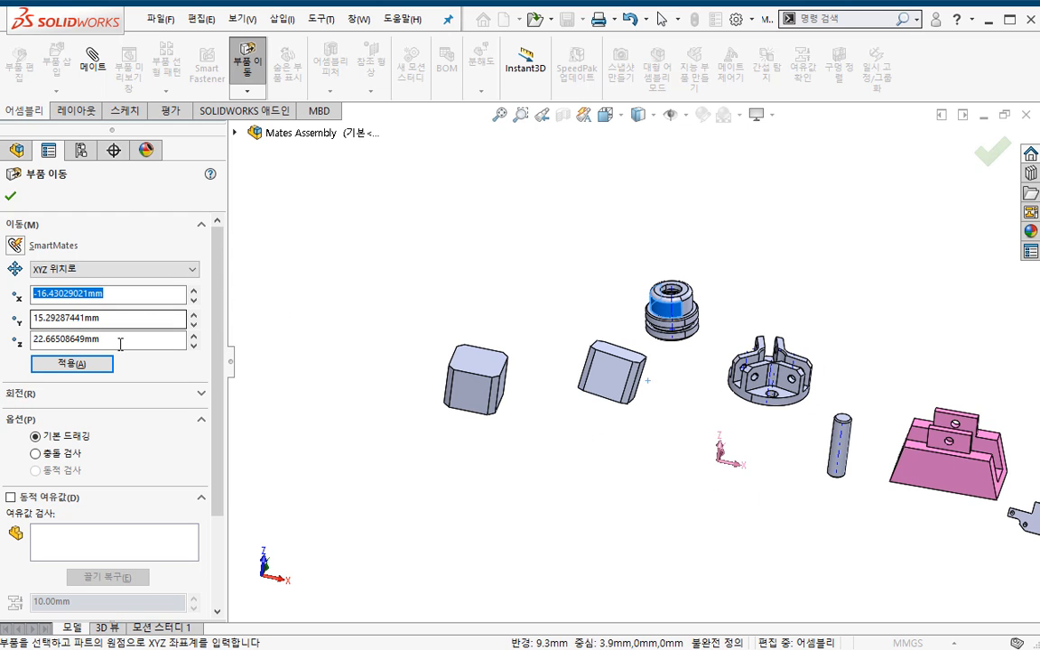
{"action": "type", "text": "0"}
{"action": "key", "text": "Tab"}
{"action": "type", "text": "0"}
{"action": "key", "text": "Tab"}
{"action": "type", "text": "0"}
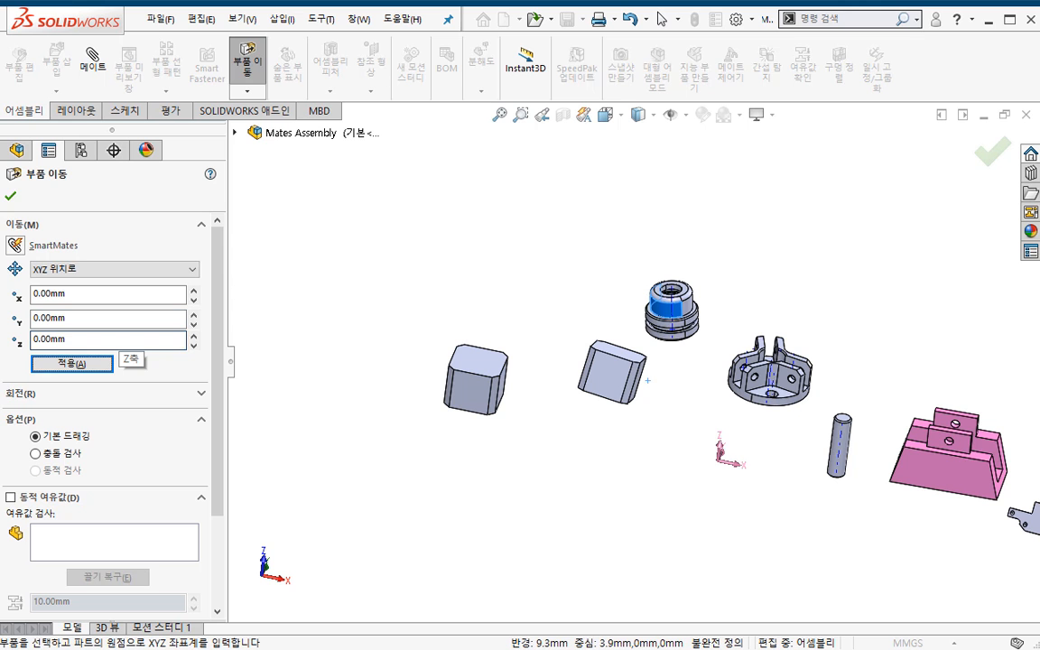
{"action": "left_click", "coordinate": [79, 364]}
{"action": "middle_click_drag", "start_coordinate": [524, 479], "coordinate": [542, 499]}
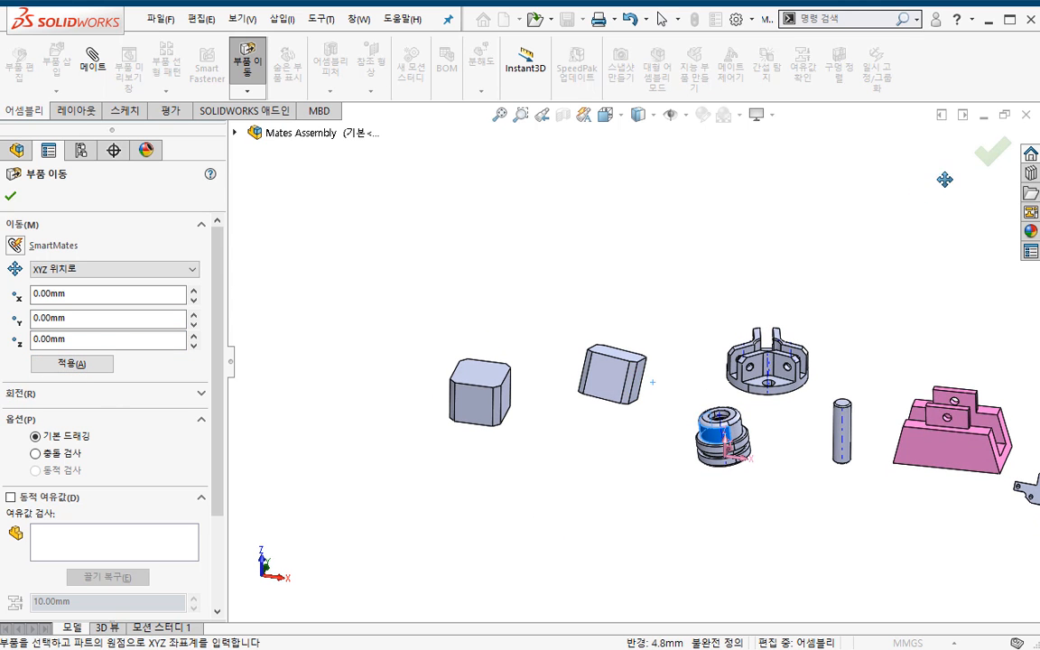
Step: Place the upright chamfered box at X 0, Y 0, Z 0 mm with the To XYZ Position movement
{"action": "scroll", "coordinate": [791, 330], "scroll_direction": "up", "scroll_amount": 2}
{"action": "scroll", "coordinate": [772, 402], "scroll_direction": "down", "scroll_amount": 2}
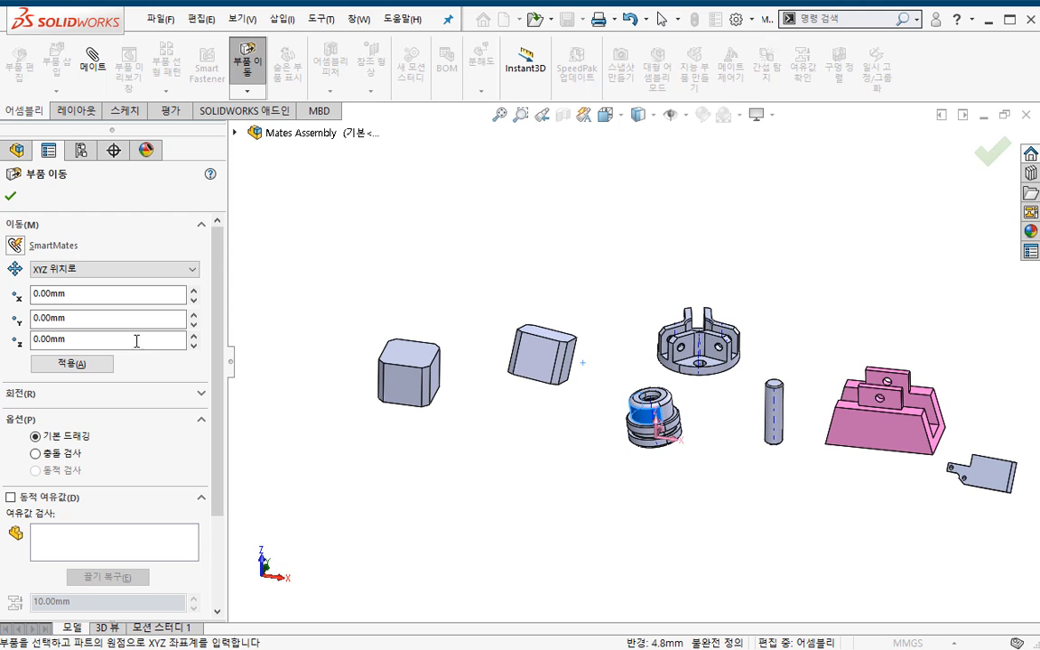
{"action": "left_click", "coordinate": [416, 382]}
{"action": "left_click", "coordinate": [78, 364]}
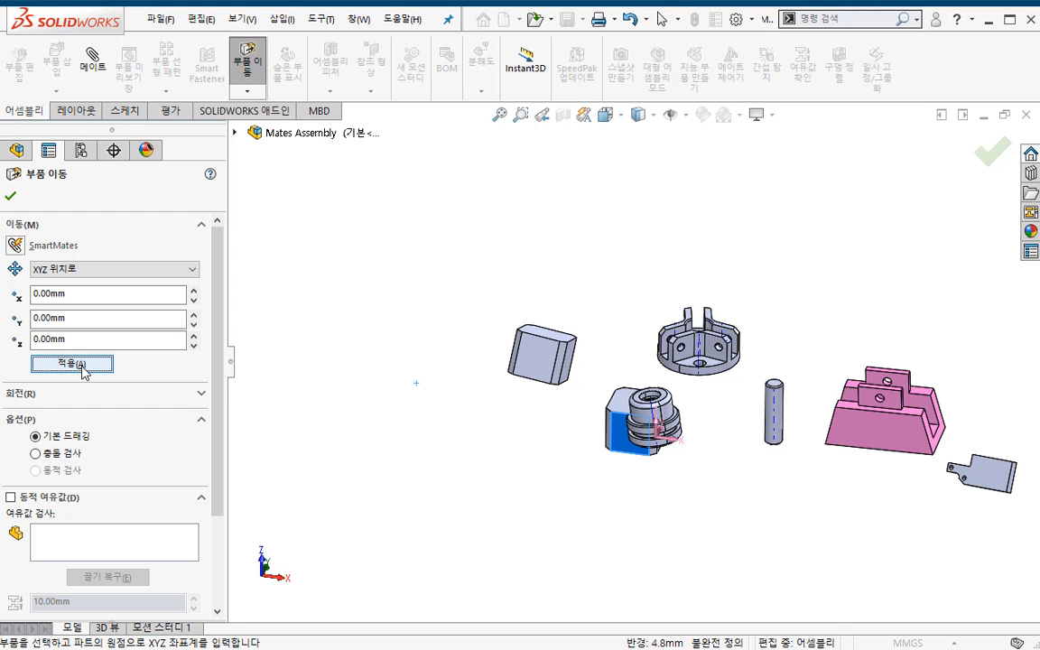
Step: Place the point picked at the round bracket's side hole at X 0, Y 0, Z 0 mm and cancel Move Component, discarding the moves
{"action": "left_click", "coordinate": [716, 348]}
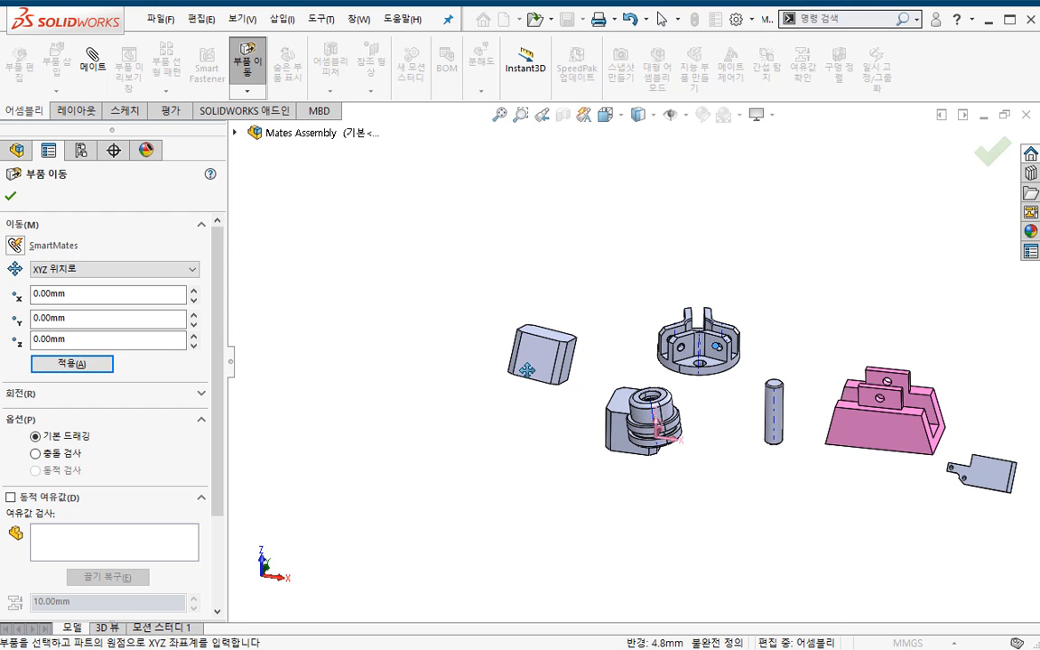
{"action": "scroll", "coordinate": [689, 370], "scroll_direction": "down", "scroll_amount": 5}
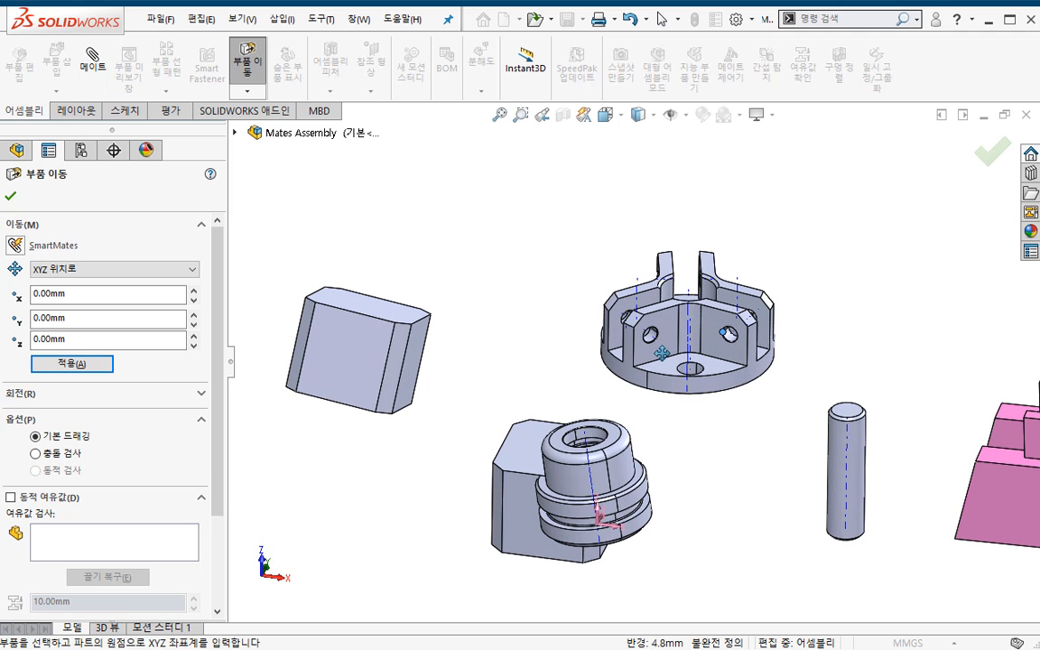
{"action": "left_click", "coordinate": [93, 365]}
{"action": "middle_click_drag", "start_coordinate": [375, 414], "coordinate": [488, 474]}
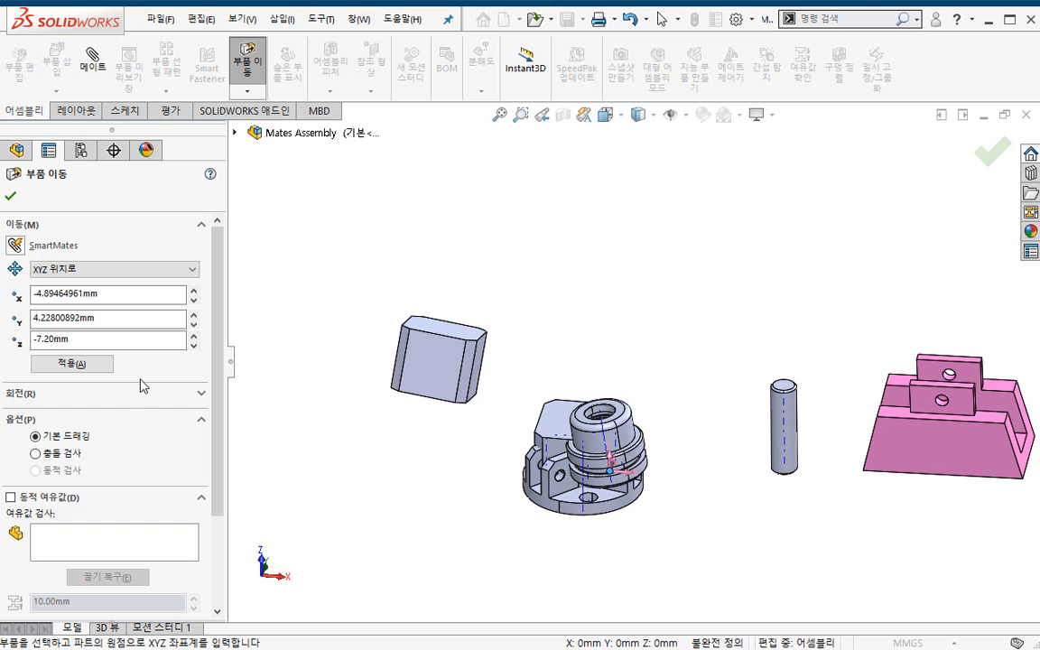
{"action": "left_click", "coordinate": [111, 293]}
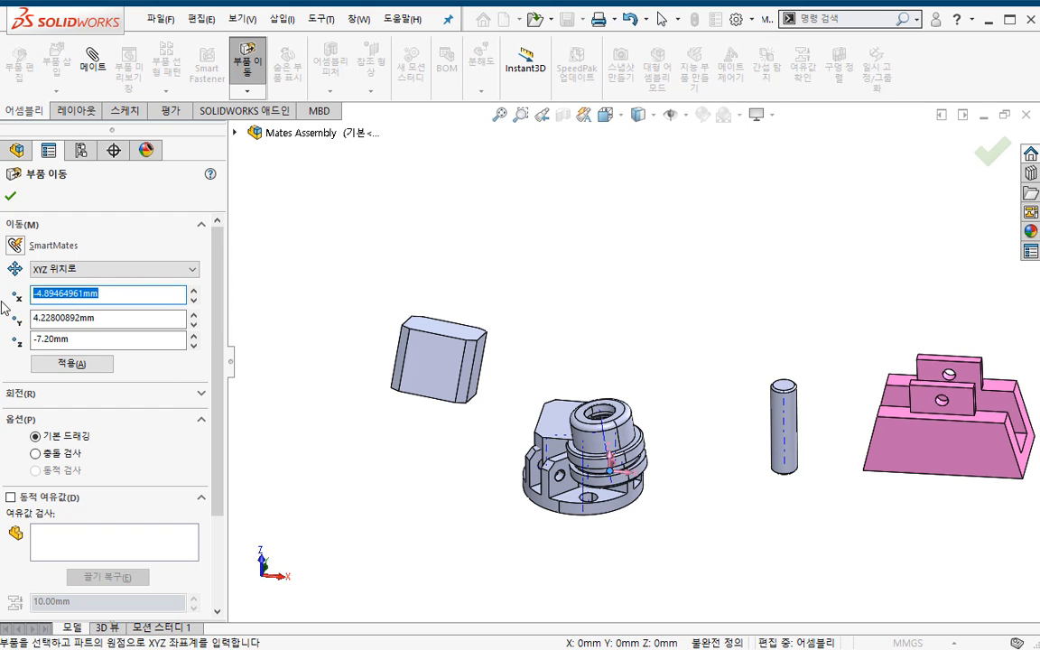
{"action": "left_click", "coordinate": [113, 270]}
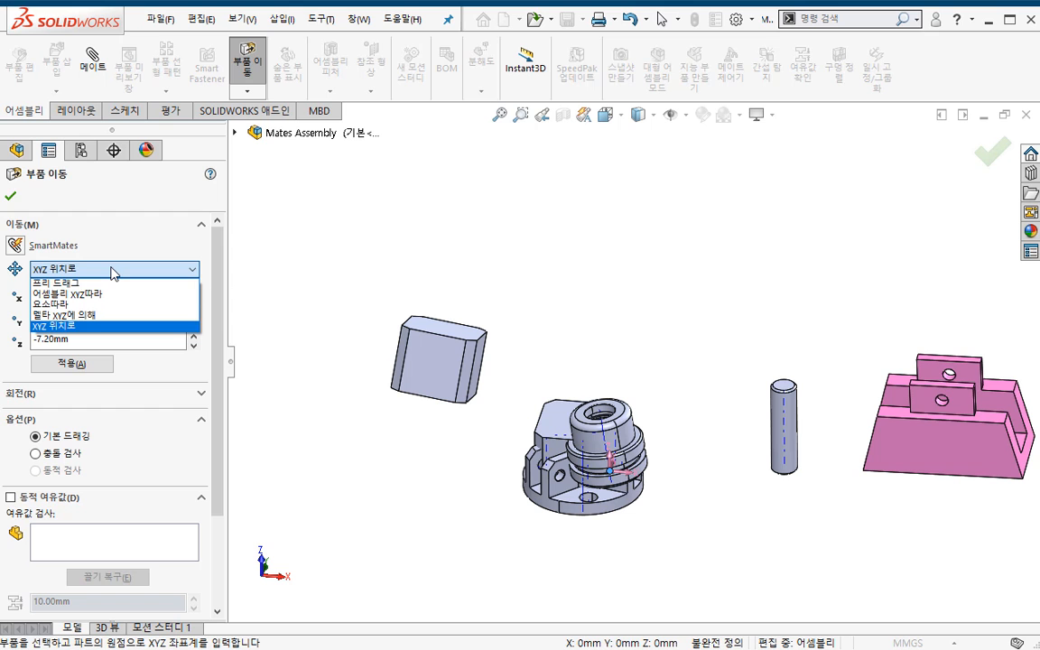
{"action": "left_click", "coordinate": [74, 325]}
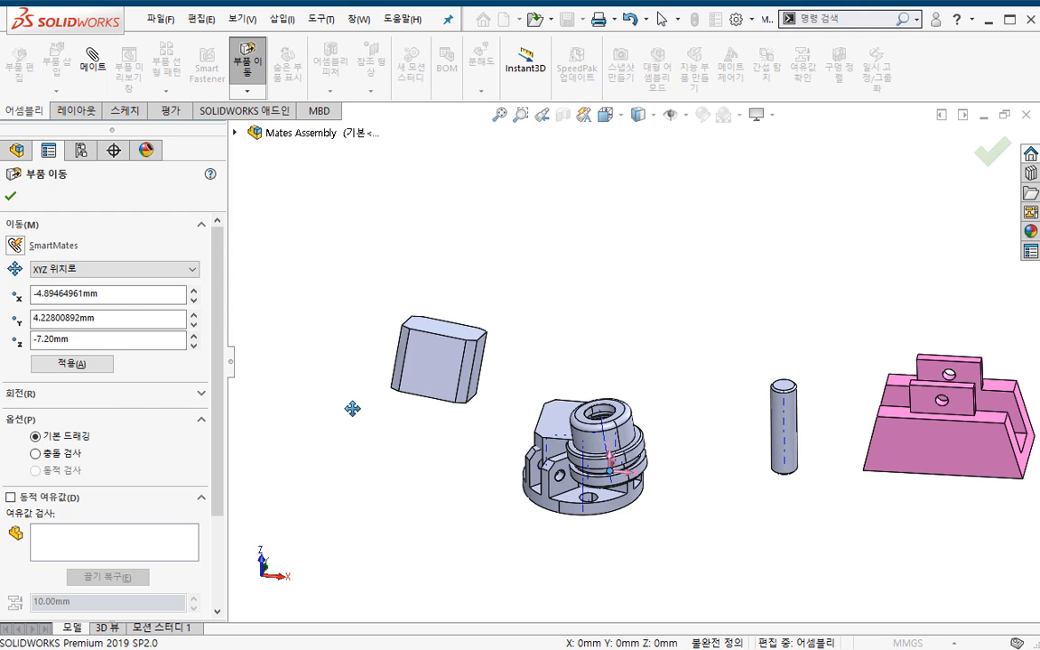
{"action": "key", "text": "Escape"}
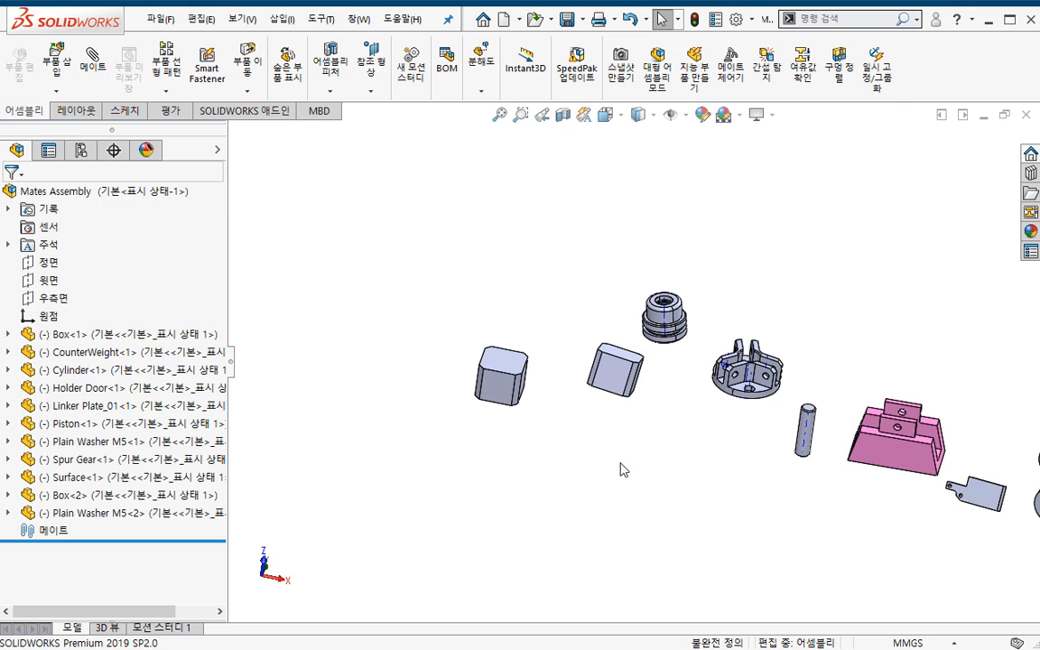
Step: Check the part-movement lecture slide in PowerPoint and return to the Mates Assembly in SOLIDWORKS
{"action": "key", "text": "alt+Tab"}
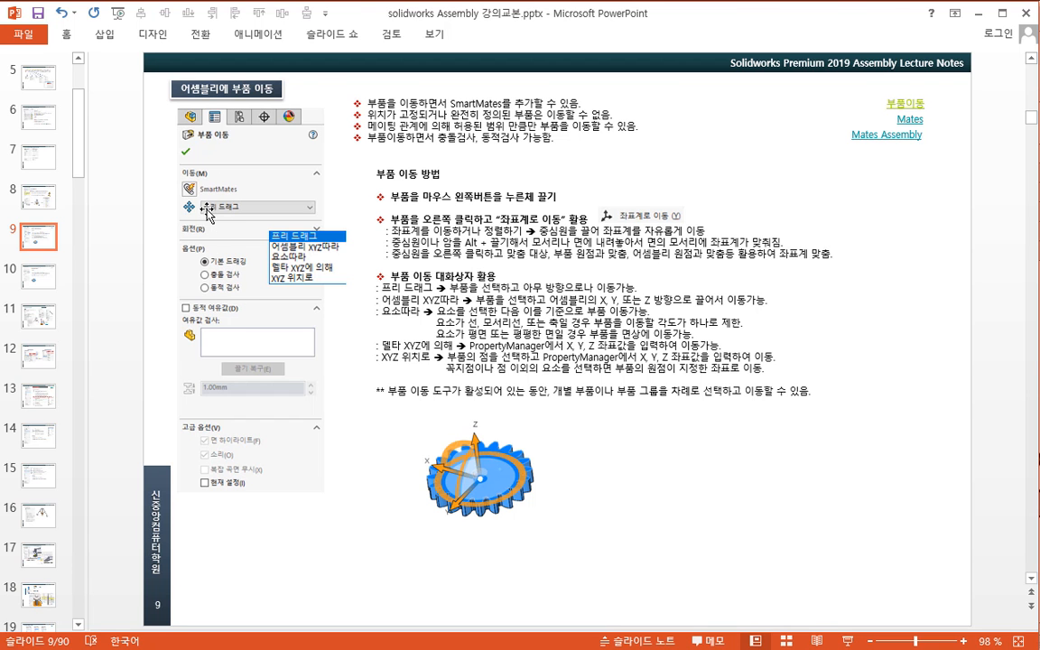
{"action": "key", "text": "alt+Tab"}
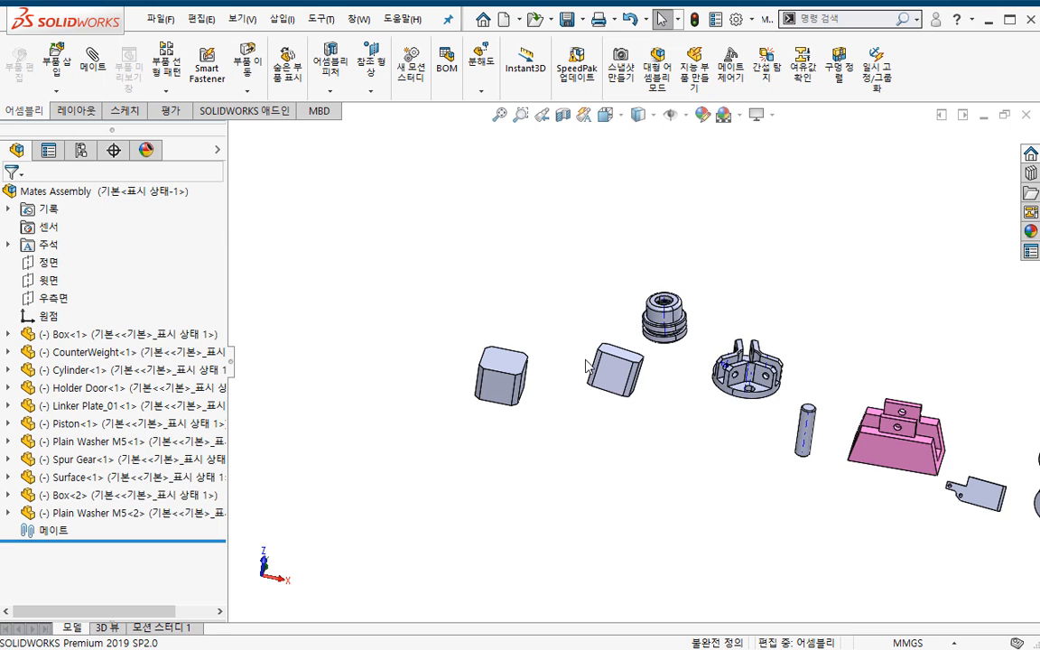
Step: Turn on SmartMates in Move Component and mate the tilted box's front face coincident with the other box's front face, trying the flipped alignment
{"action": "scroll", "coordinate": [582, 372], "scroll_direction": "down", "scroll_amount": 2}
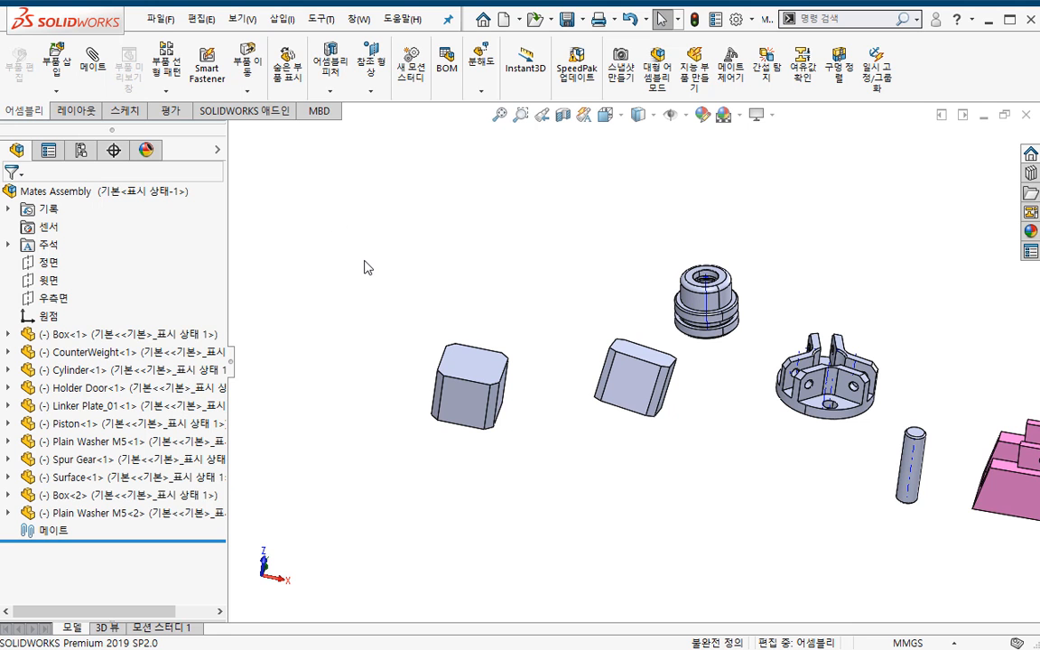
{"action": "left_click", "coordinate": [244, 61]}
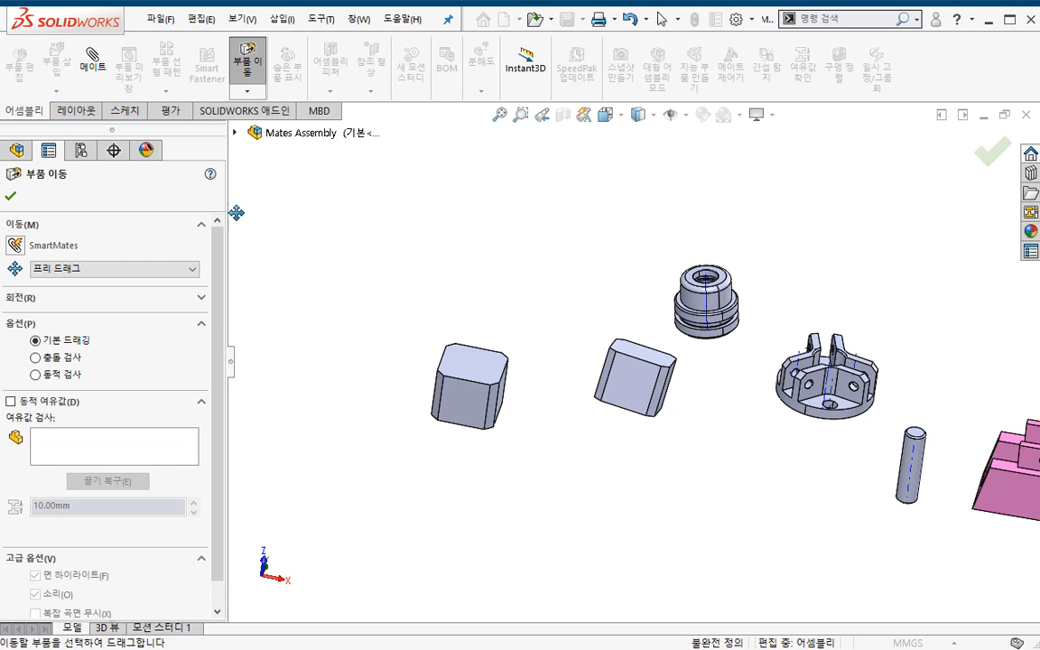
{"action": "left_click", "coordinate": [14, 247]}
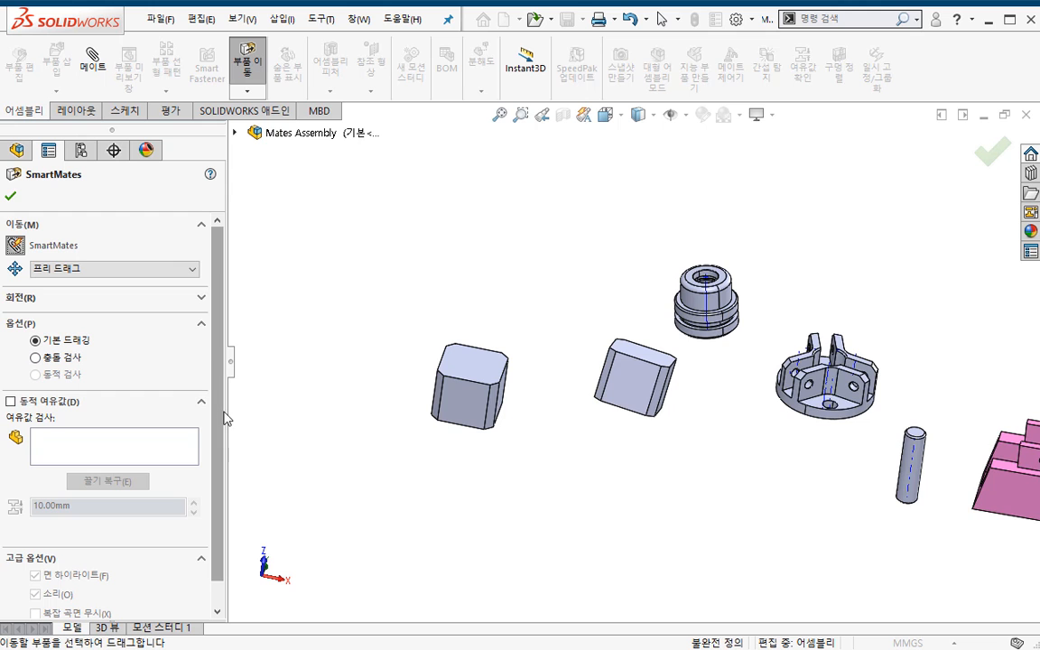
{"action": "scroll", "coordinate": [542, 451], "scroll_direction": "down", "scroll_amount": 3}
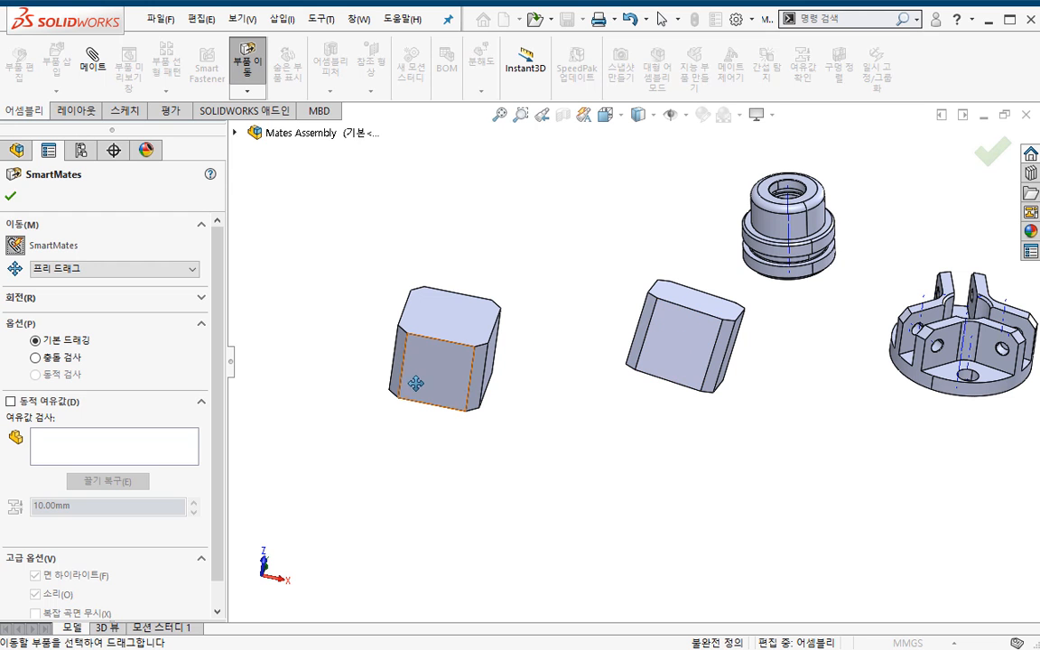
{"action": "left_click", "coordinate": [672, 343]}
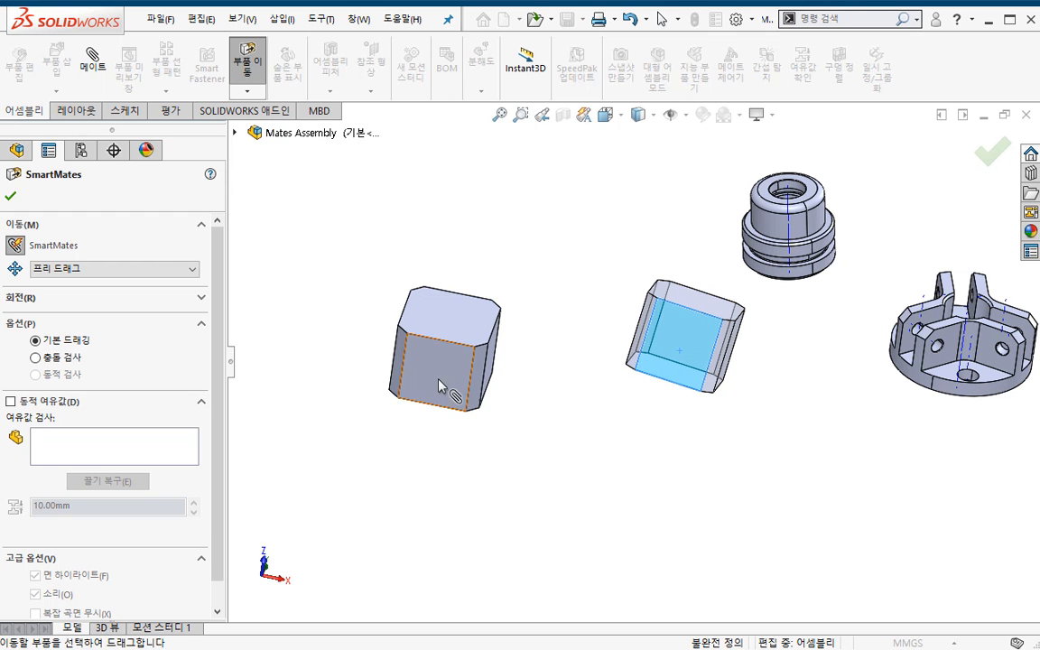
{"action": "left_click", "coordinate": [394, 341]}
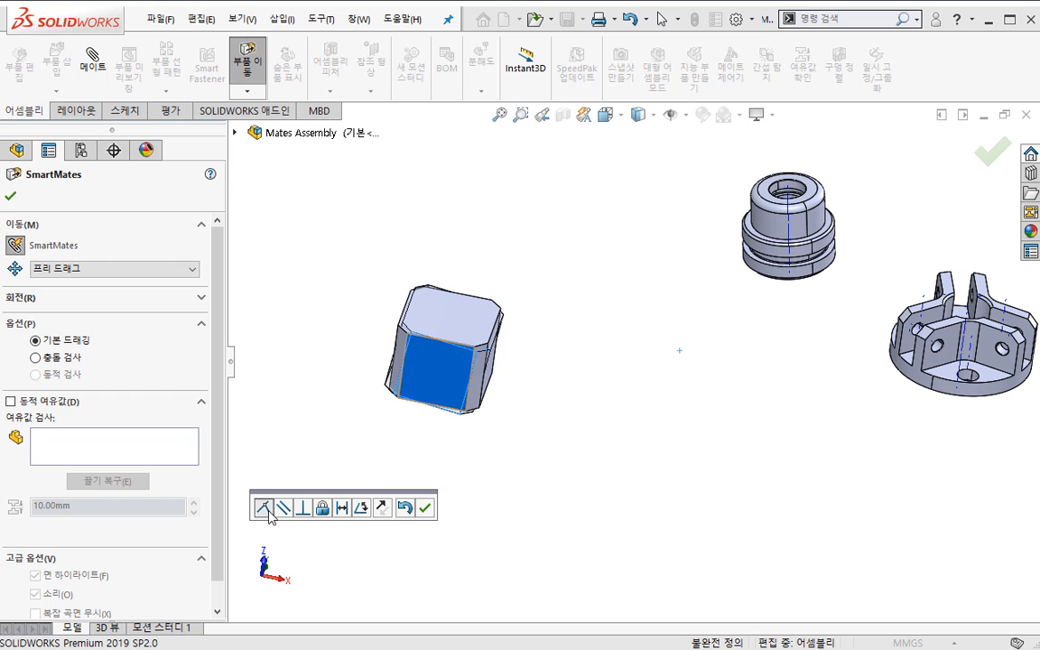
{"action": "left_click", "coordinate": [380, 511]}
{"action": "left_click", "coordinate": [381, 511]}
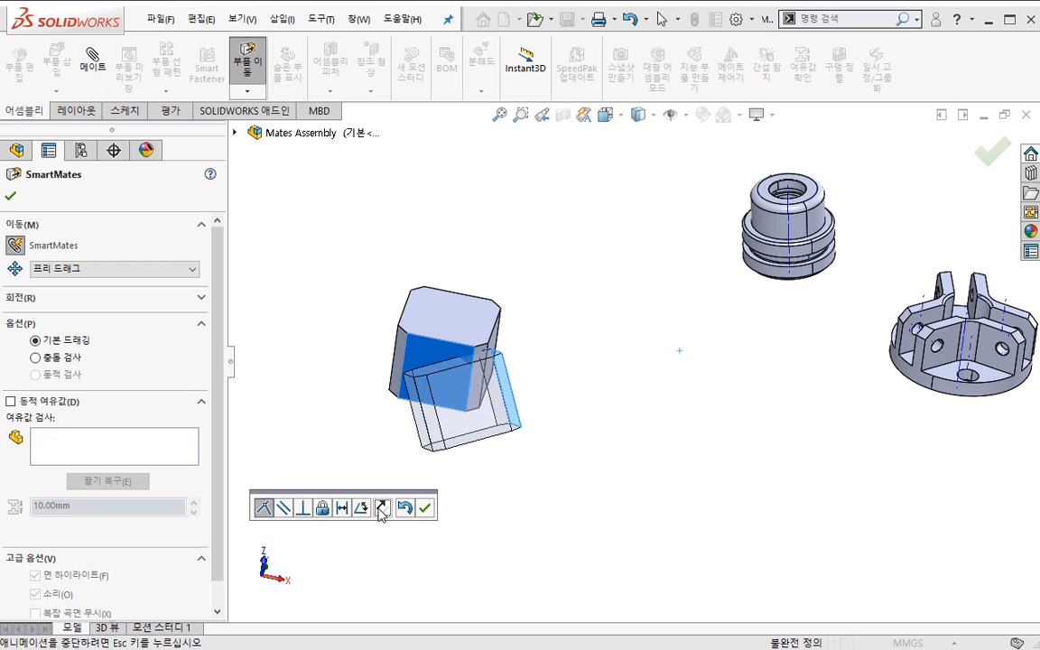
{"action": "left_click", "coordinate": [425, 510]}
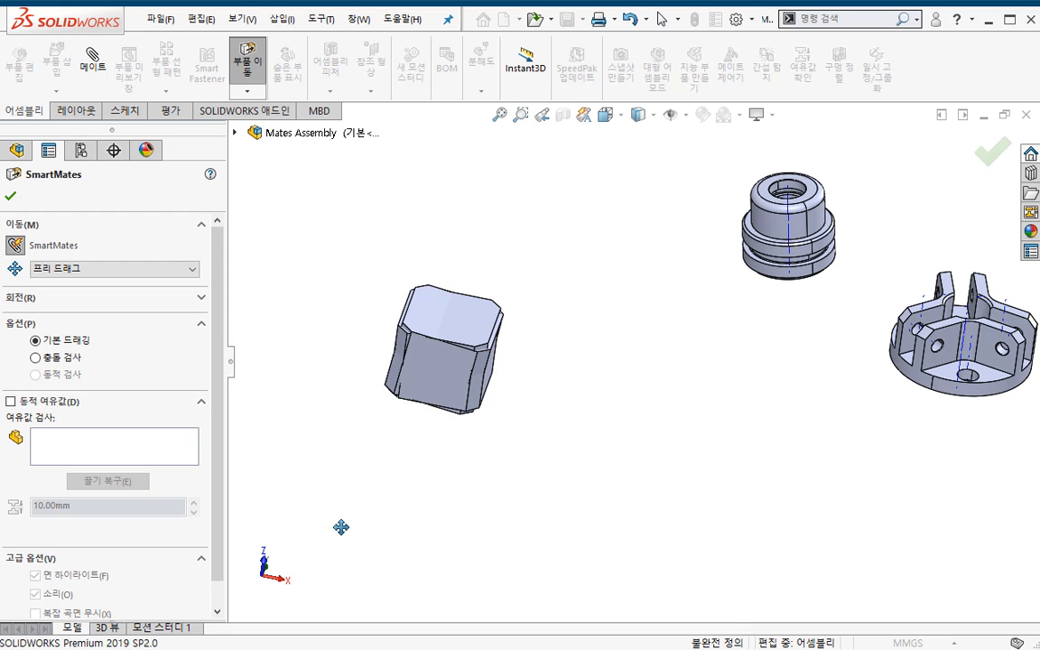
Step: Pull the mated boxes apart and add a coincident SmartMate between their front top edges
{"action": "left_click_drag", "start_coordinate": [451, 378], "coordinate": [598, 407]}
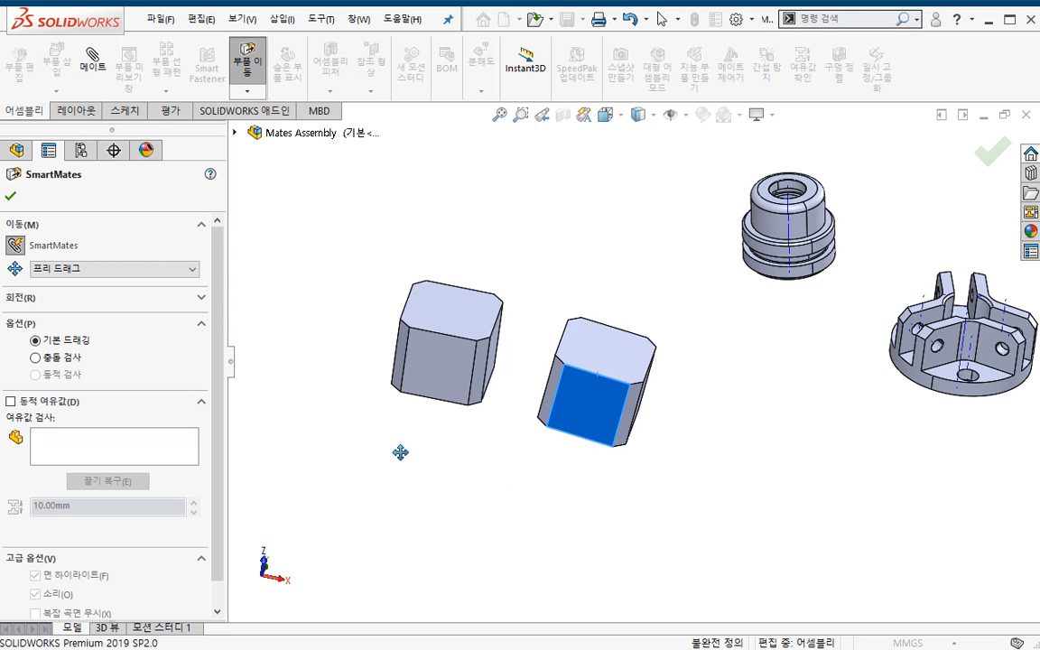
{"action": "left_click", "coordinate": [591, 372]}
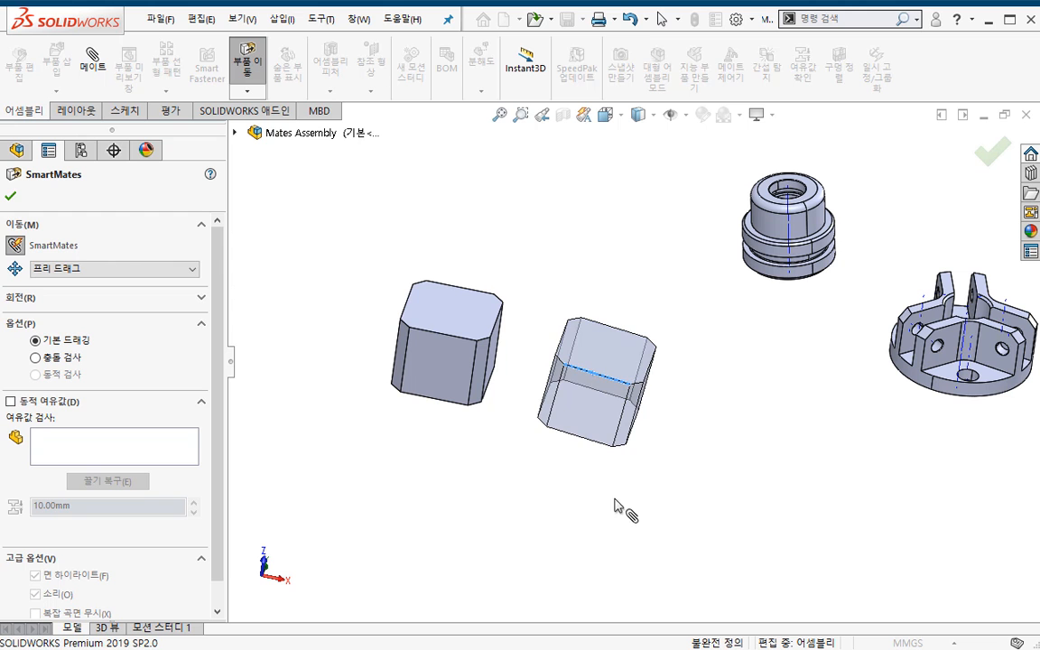
{"action": "left_click", "coordinate": [456, 341]}
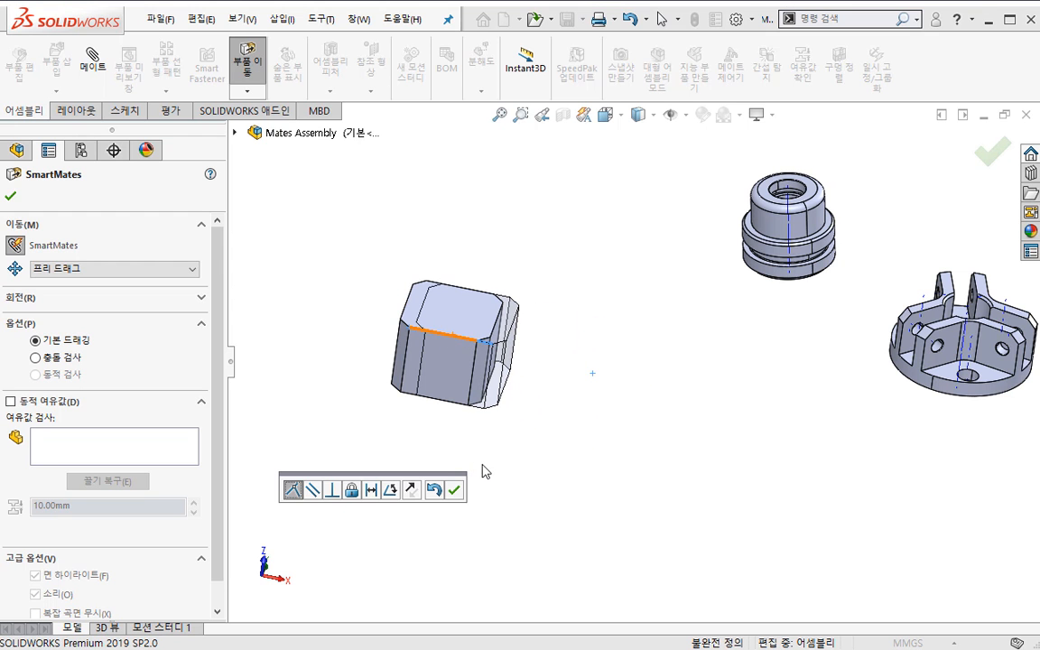
{"action": "left_click", "coordinate": [455, 489]}
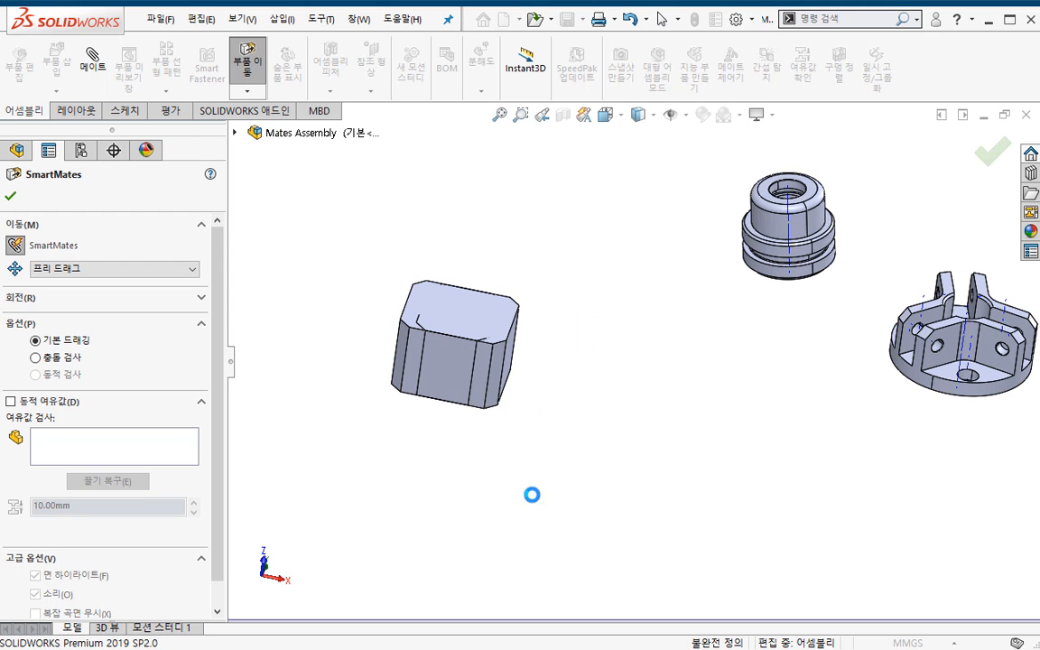
Step: Align the two boxes completely with a third coincident SmartMate and close the SmartMates command
{"action": "double_click", "coordinate": [488, 372]}
{"action": "left_click", "coordinate": [474, 388]}
{"action": "left_click", "coordinate": [471, 504]}
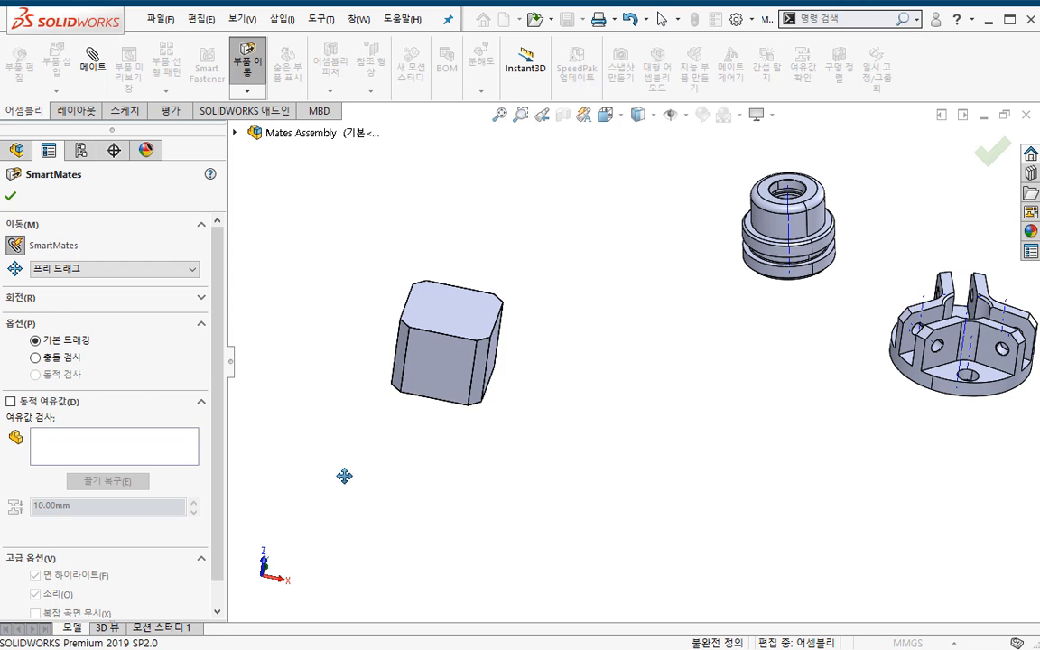
{"action": "left_click", "coordinate": [11, 195]}
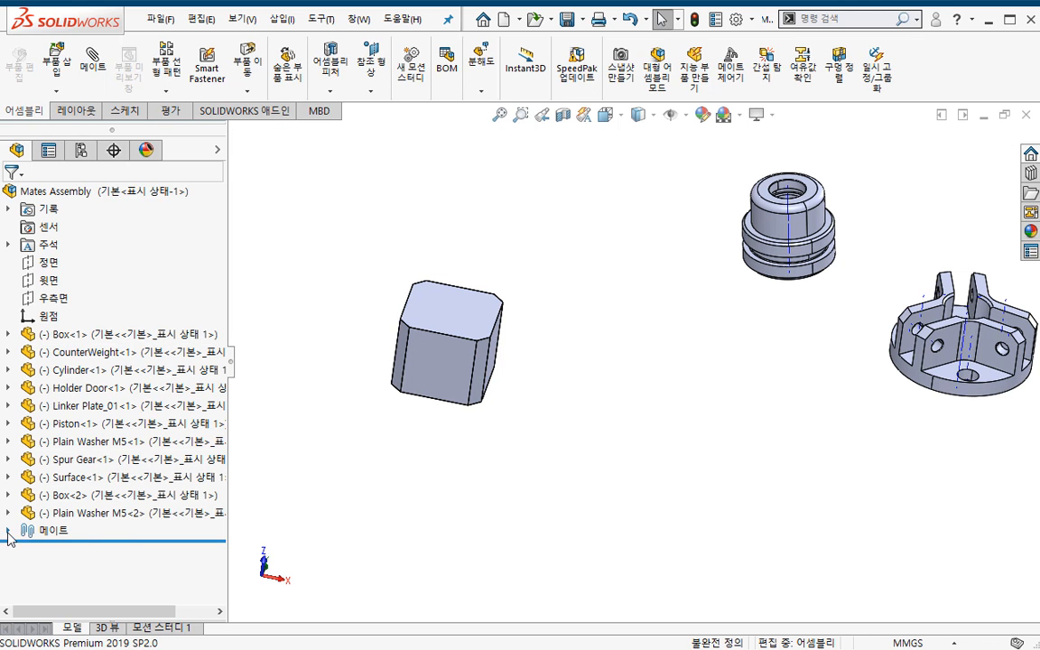
Step: Delete the three coincident mates between Box<1> and Box<2> and move the overlapping boxes apart
{"action": "left_click", "coordinate": [8, 531]}
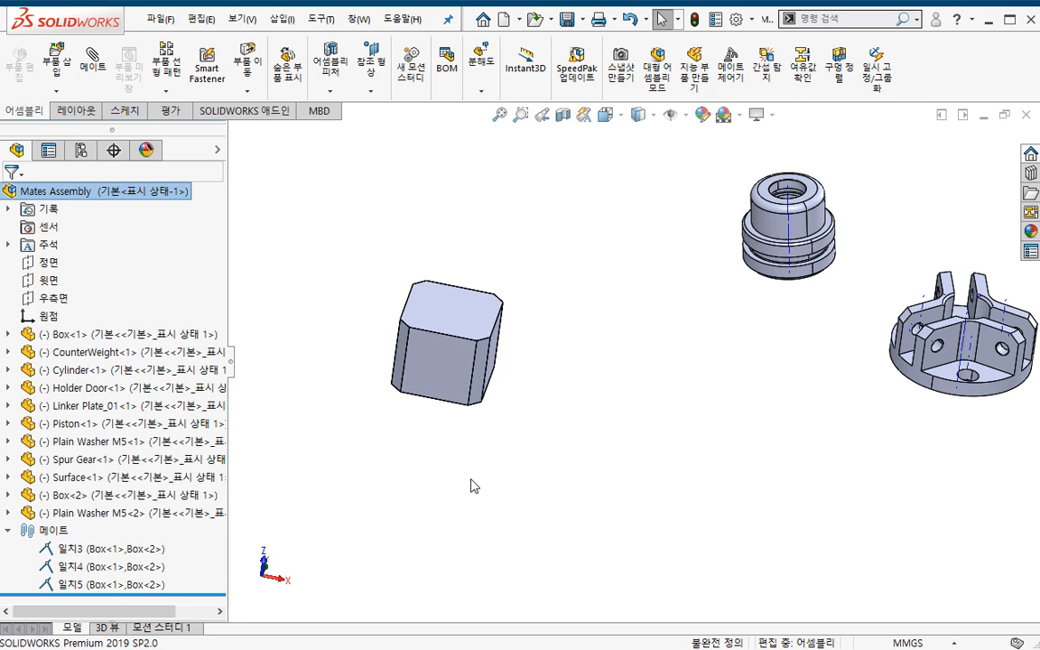
{"action": "left_click", "coordinate": [142, 551]}
{"action": "left_click", "coordinate": [135, 584], "text": "shift"}
{"action": "key", "text": "Delete"}
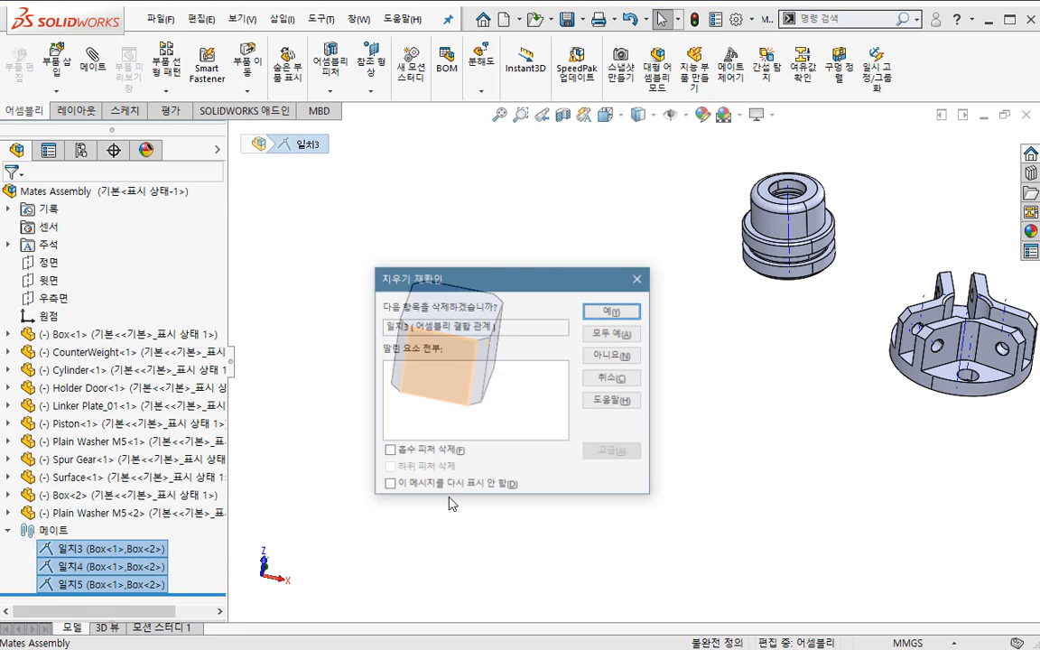
{"action": "left_click", "coordinate": [552, 299]}
{"action": "left_click_drag", "start_coordinate": [460, 371], "coordinate": [610, 389]}
{"action": "scroll", "coordinate": [547, 375], "scroll_direction": "down", "scroll_amount": 2}
{"action": "left_click", "coordinate": [541, 463]}
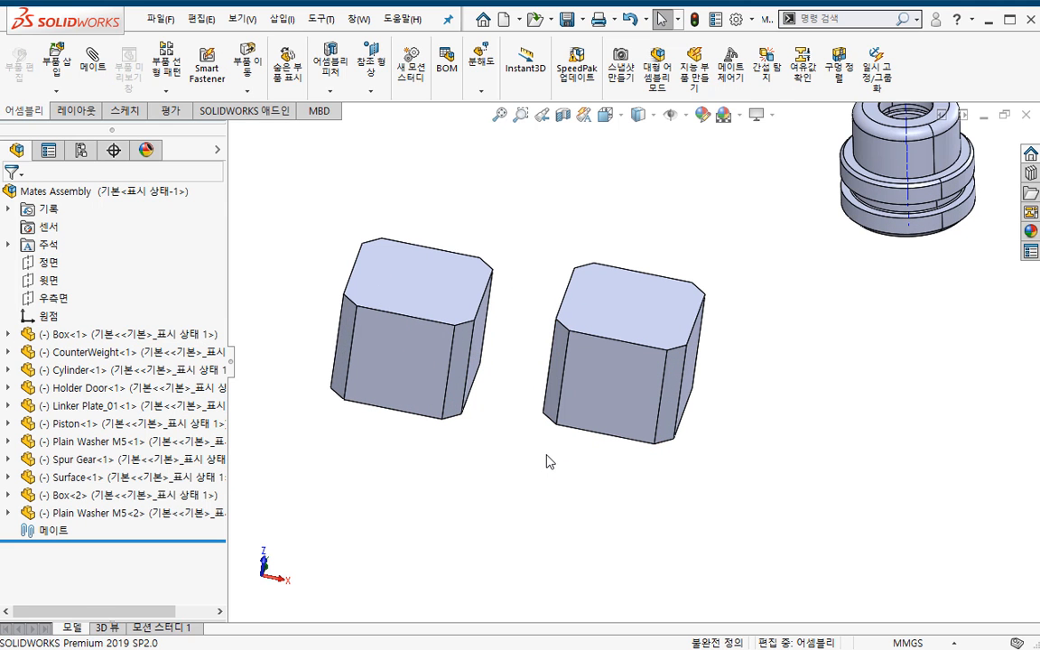
{"action": "scroll", "coordinate": [547, 463], "scroll_direction": "up", "scroll_amount": 2}
{"action": "left_click", "coordinate": [240, 69]}
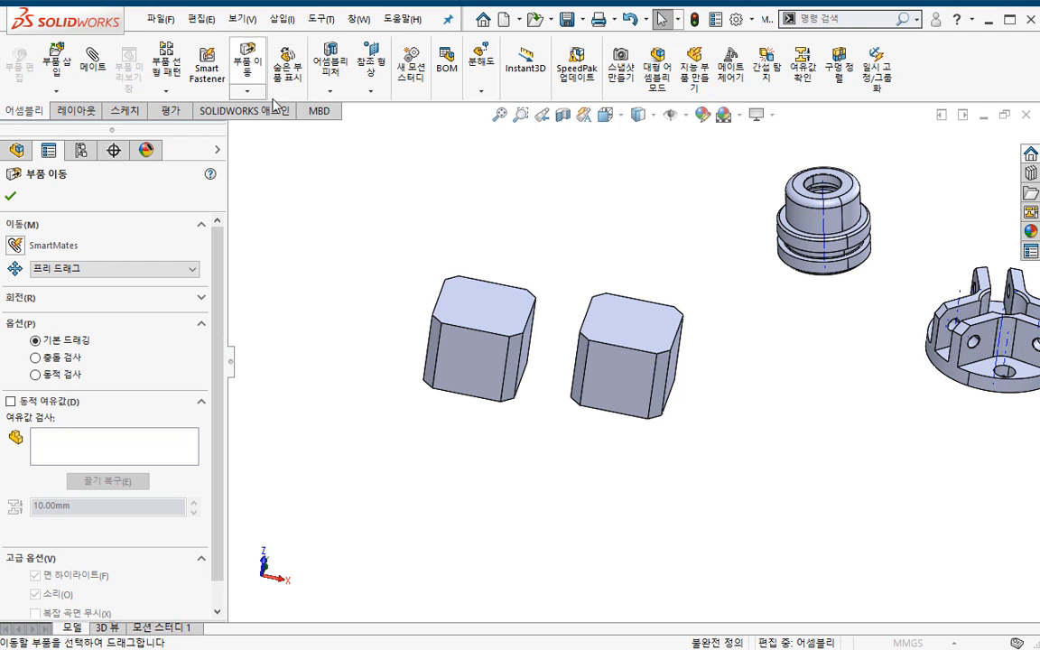
{"action": "left_click", "coordinate": [10, 196]}
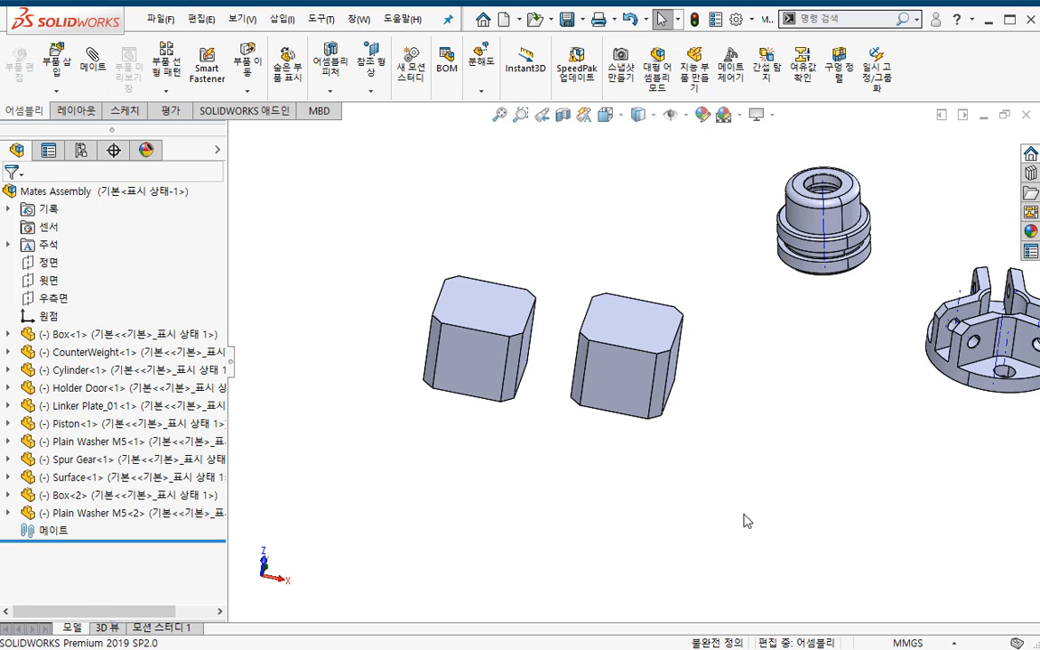
Step: Without Move Component, SmartMate one box's front face coincident with the other's front face, trying the flipped alignment before accepting the original
{"action": "left_click_drag", "start_coordinate": [621, 343], "coordinate": [483, 369]}
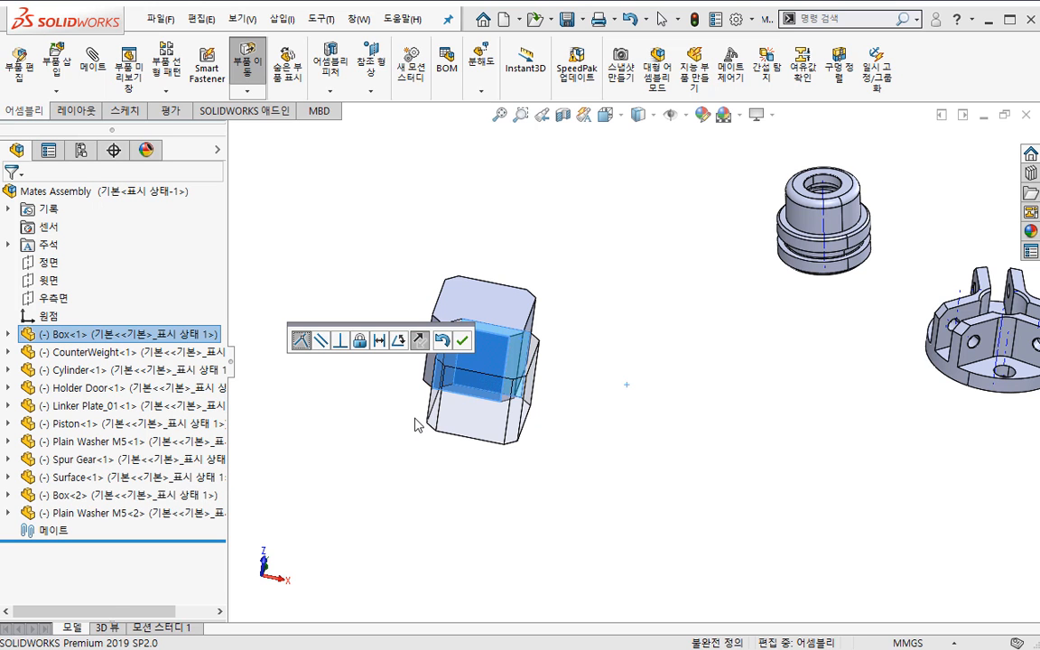
{"action": "left_click", "coordinate": [419, 341]}
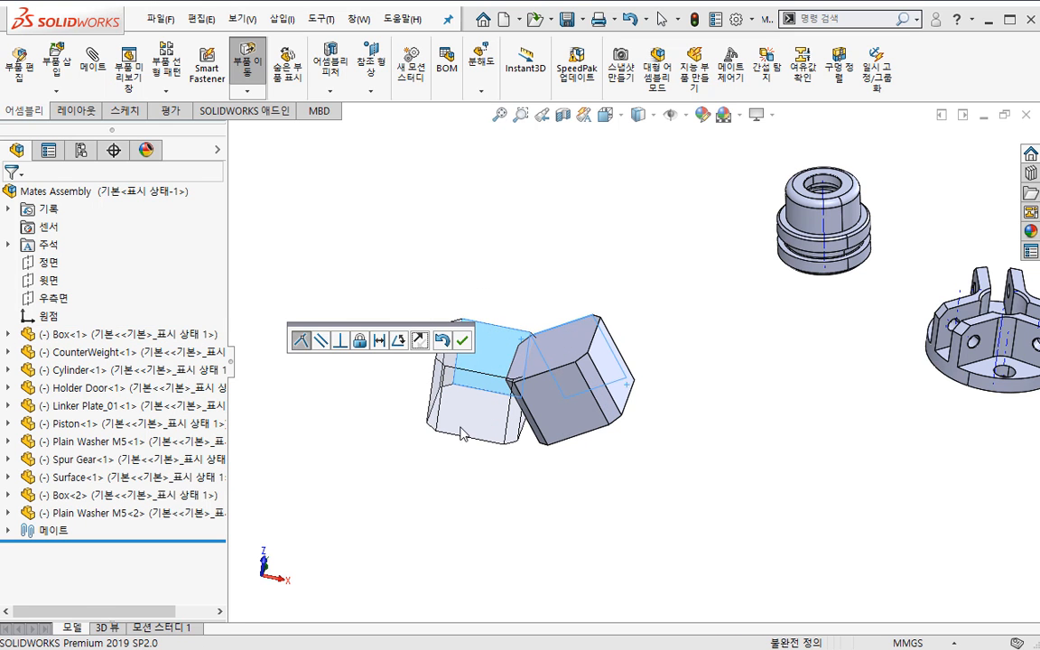
{"action": "left_click", "coordinate": [421, 342]}
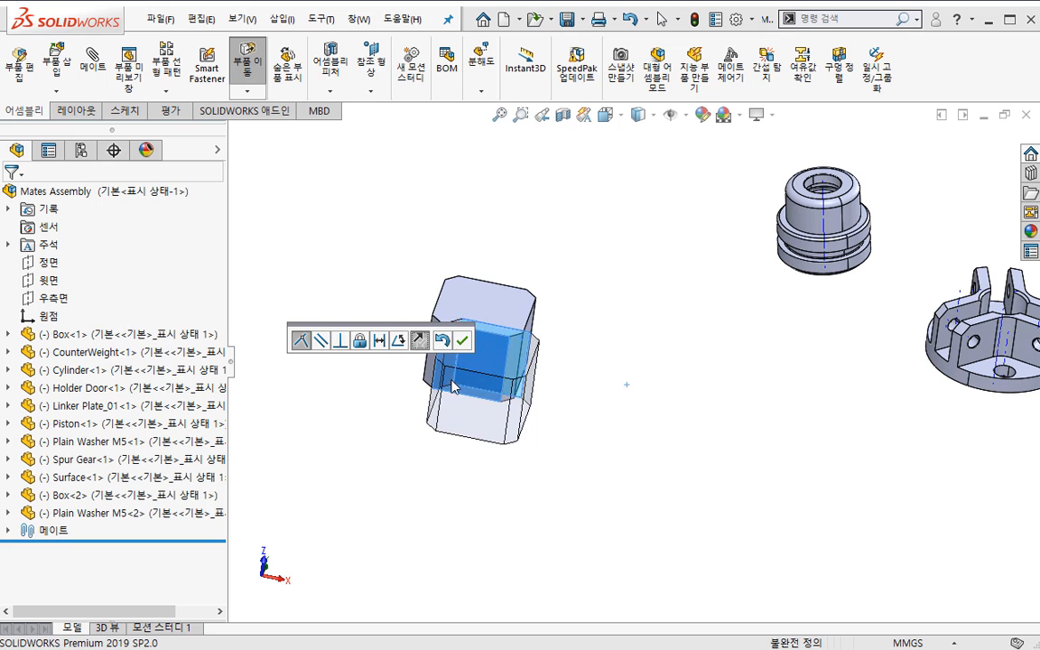
{"action": "left_click", "coordinate": [462, 343]}
Step: Separate the boxes and SmartMate the moved box's rear top edge coincident with the other box's front top edge
{"action": "left_click_drag", "start_coordinate": [476, 413], "coordinate": [557, 385]}
{"action": "left_click", "coordinate": [603, 341]}
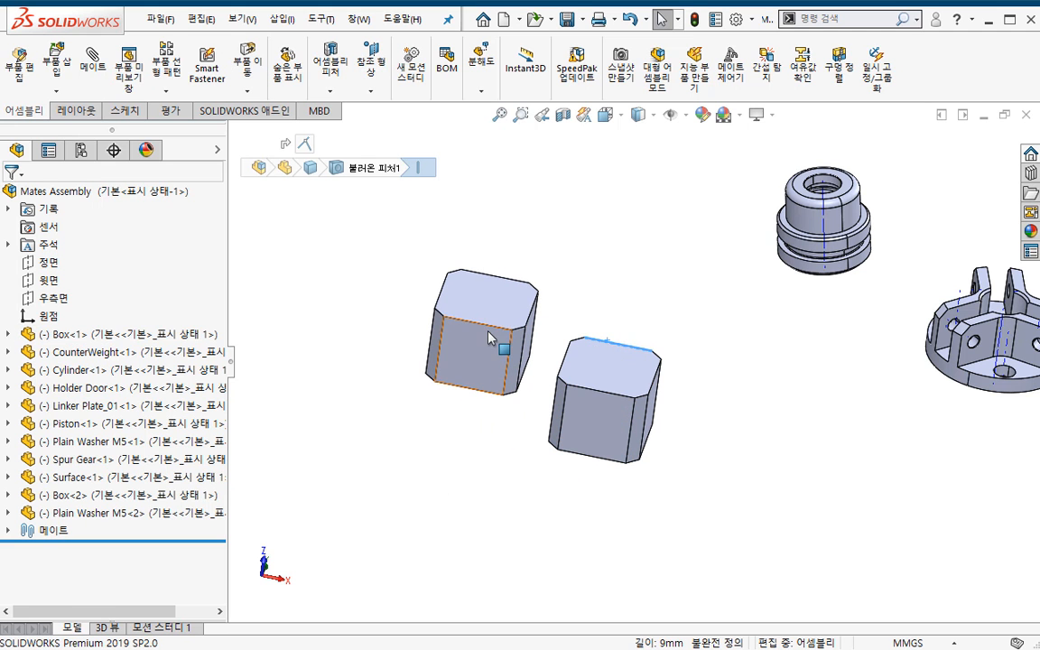
{"action": "left_click", "coordinate": [725, 322]}
{"action": "left_click_drag", "start_coordinate": [632, 350], "coordinate": [492, 340], "text": "alt"}
{"action": "left_click", "coordinate": [473, 309]}
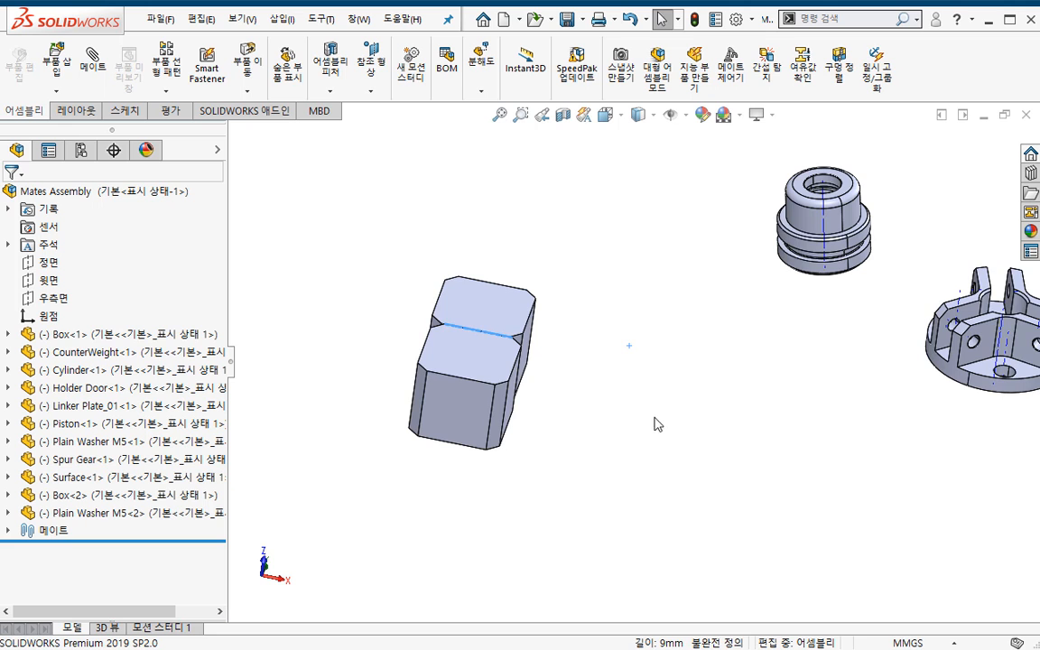
Step: Examine the edge alignment between the two boxes from several angles, highlighting the side face of Box<1>
{"action": "middle_click_drag", "start_coordinate": [657, 424], "coordinate": [532, 459]}
{"action": "left_click_drag", "start_coordinate": [555, 412], "coordinate": [533, 418]}
{"action": "left_click", "coordinate": [527, 416]}
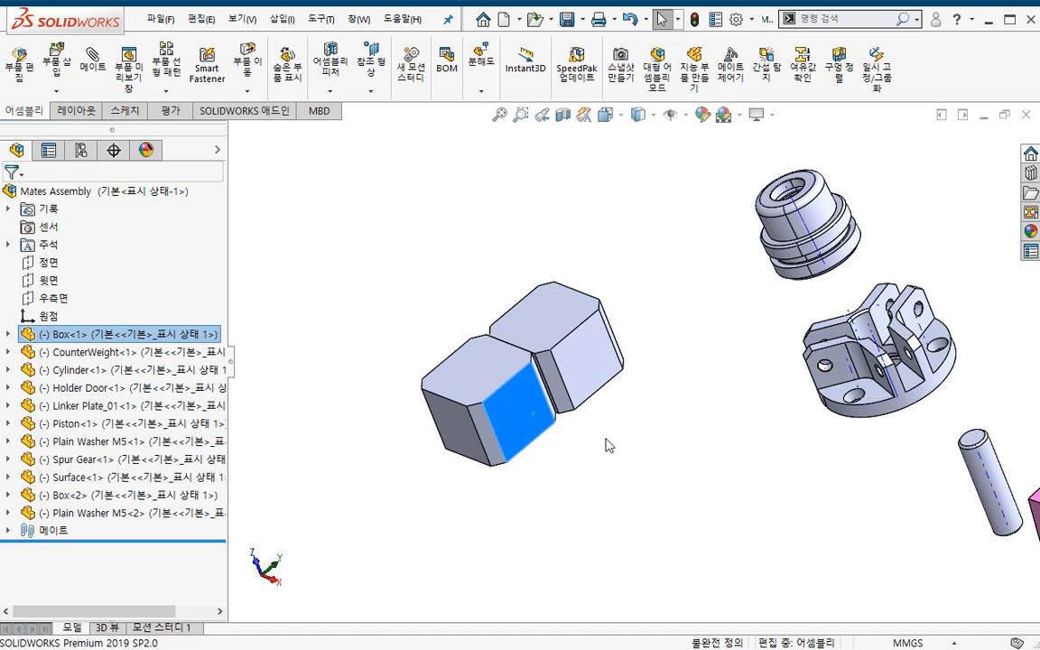
{"action": "left_click", "coordinate": [608, 444]}
{"action": "left_click", "coordinate": [529, 418]}
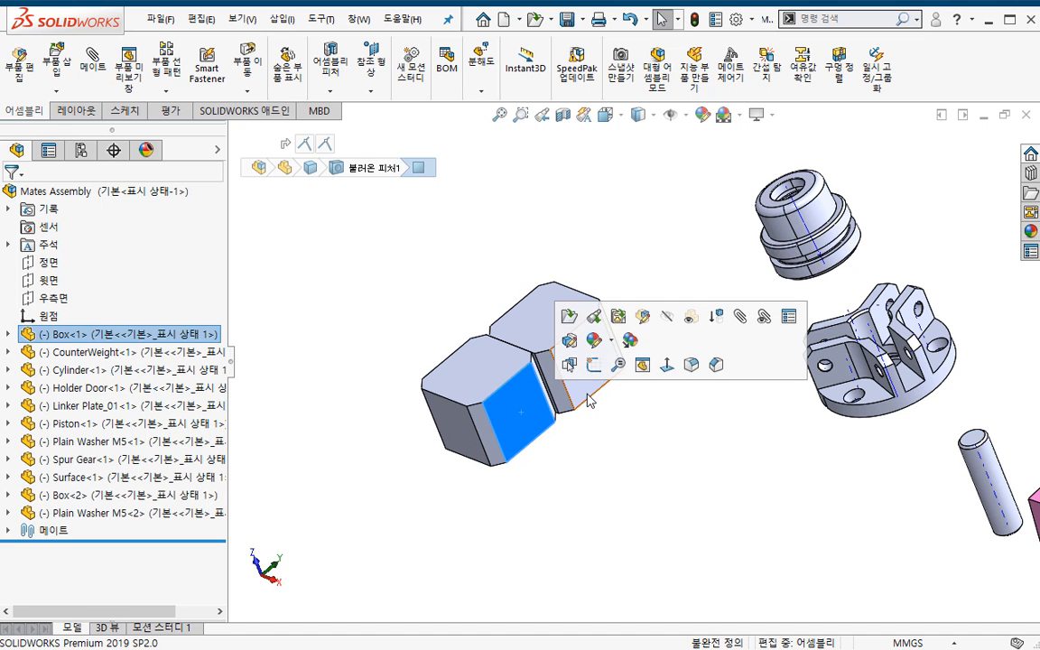
{"action": "left_click", "coordinate": [578, 446]}
{"action": "middle_click_drag", "start_coordinate": [578, 446], "coordinate": [665, 513]}
{"action": "left_click", "coordinate": [92, 61]}
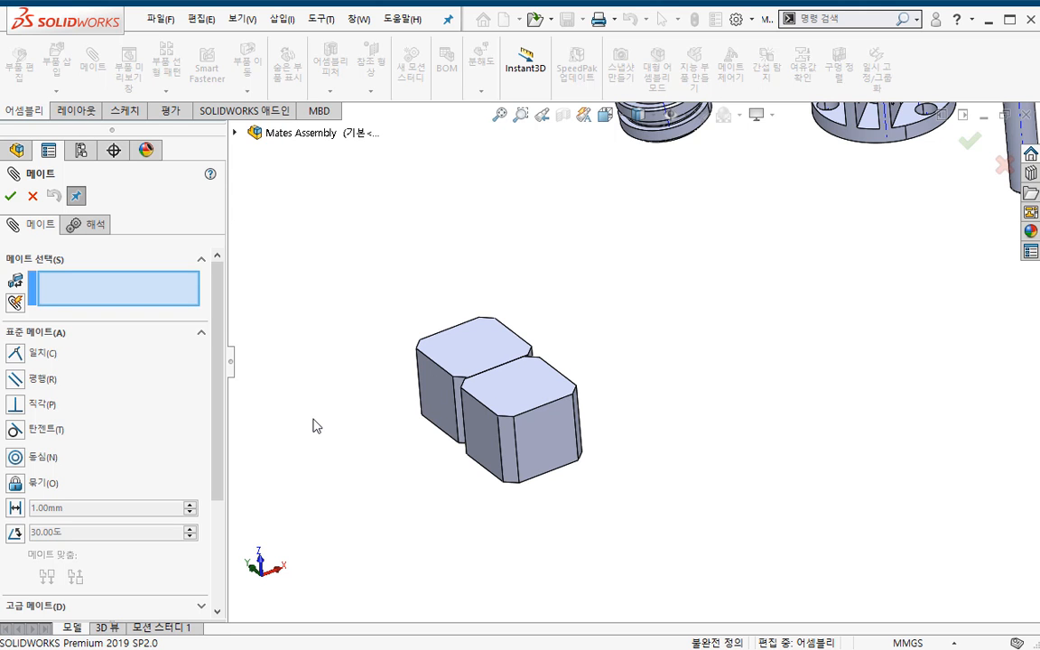
{"action": "key", "text": "Escape"}
{"action": "key", "text": "f"}
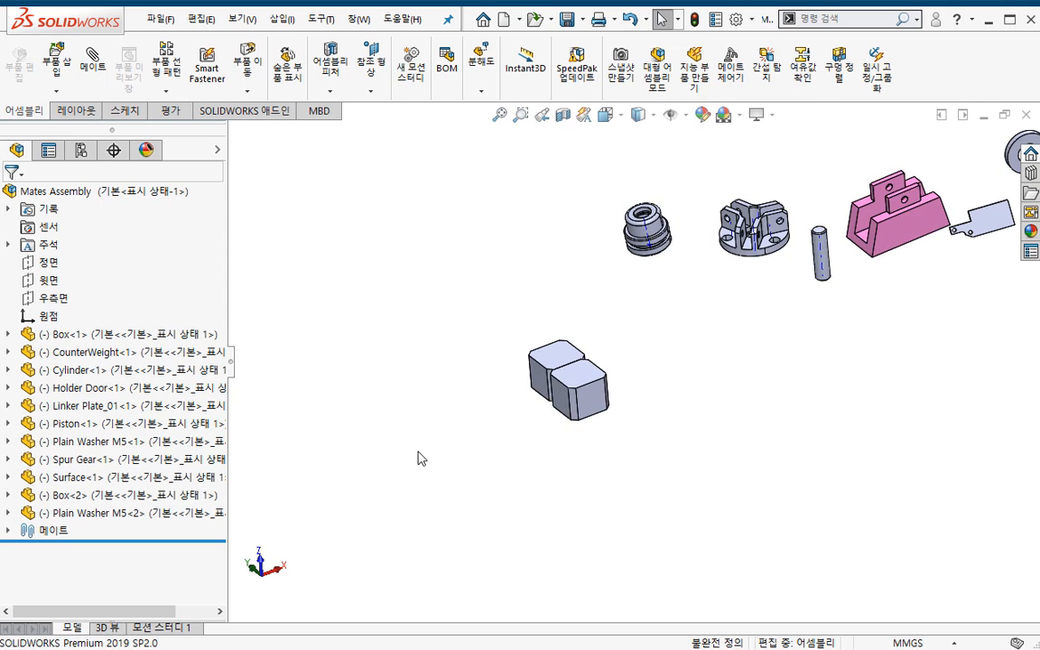
{"action": "middle_click_drag", "start_coordinate": [479, 470], "coordinate": [419, 522], "text": "ctrl"}
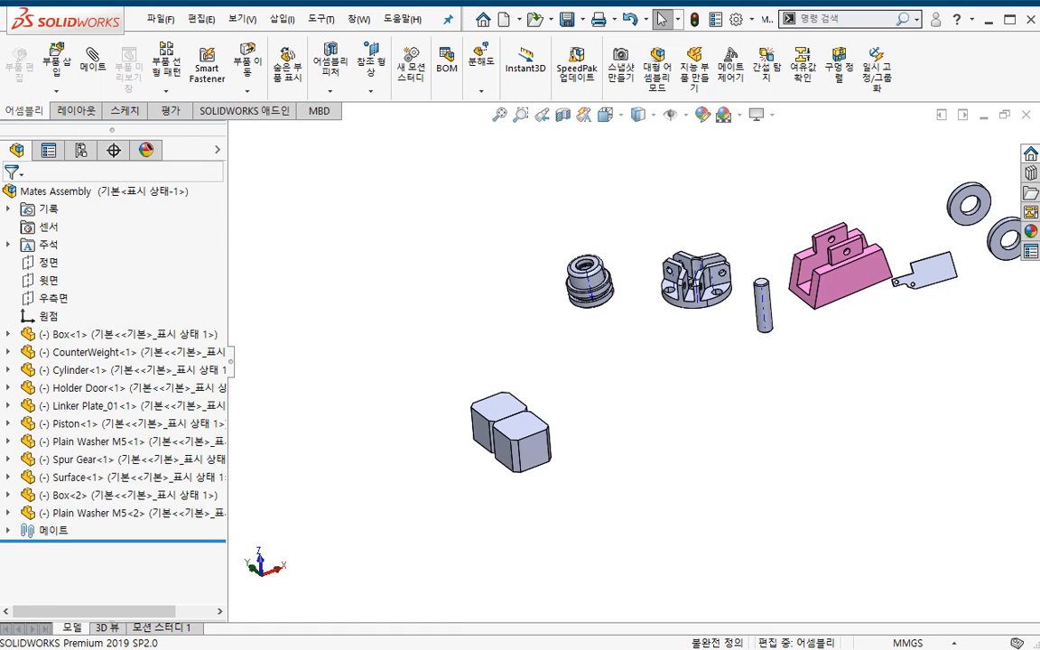
Step: Review the component-moving slide in PowerPoint and locate Moving_Result.SLDASM in the 부품이동 folder of the assembly course materials
{"action": "key", "text": "alt+Tab"}
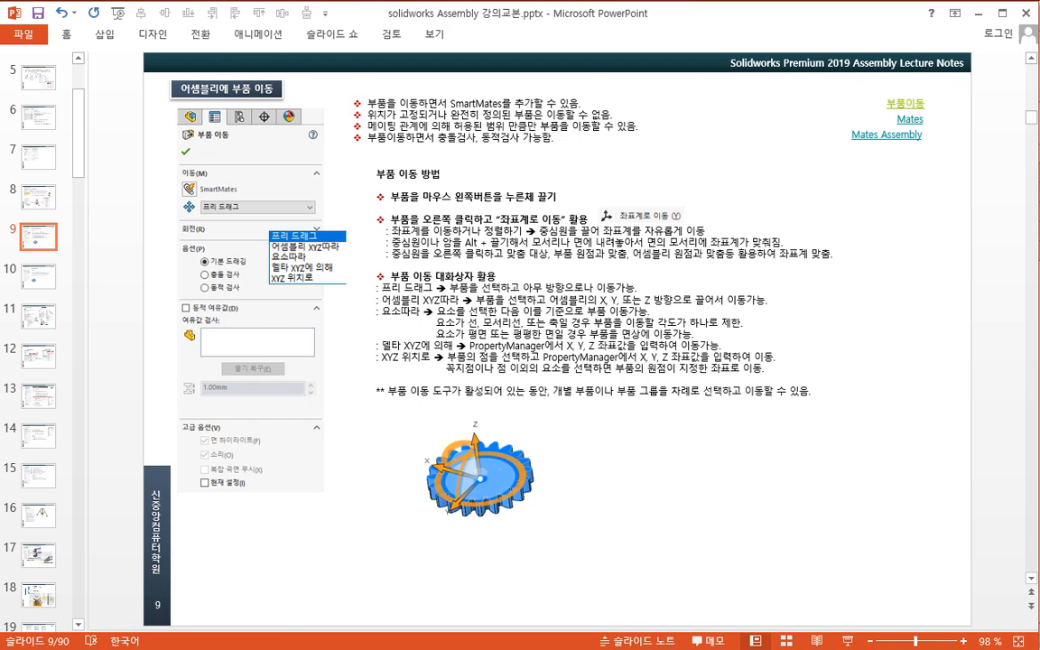
{"action": "key", "text": "alt+Tab"}
{"action": "left_click", "coordinate": [352, 359]}
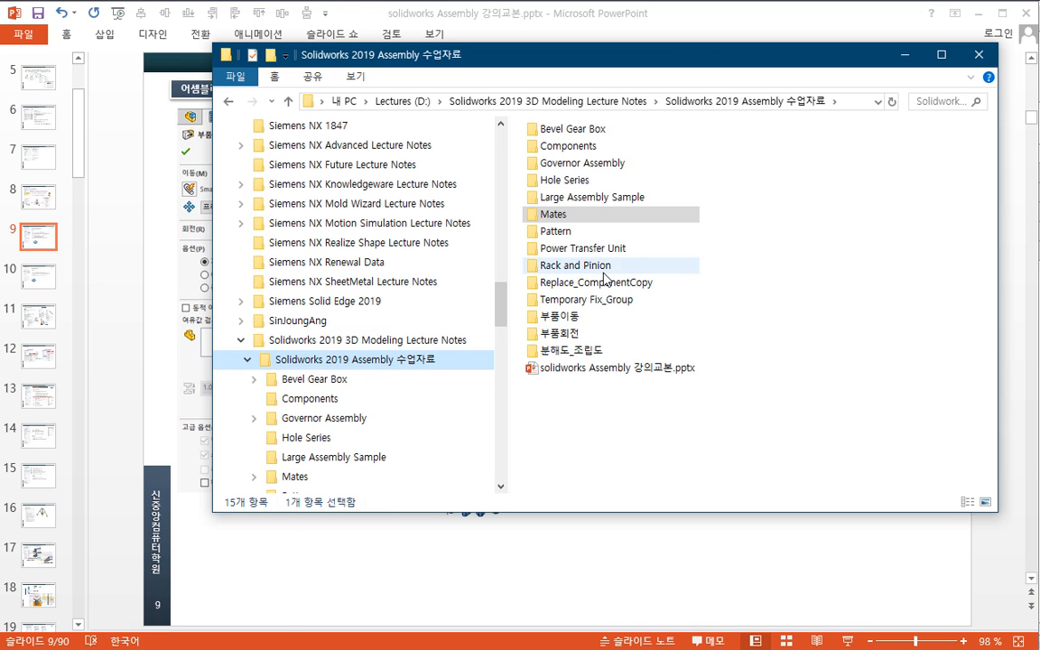
{"action": "double_click", "coordinate": [560, 316]}
{"action": "left_click", "coordinate": [632, 133]}
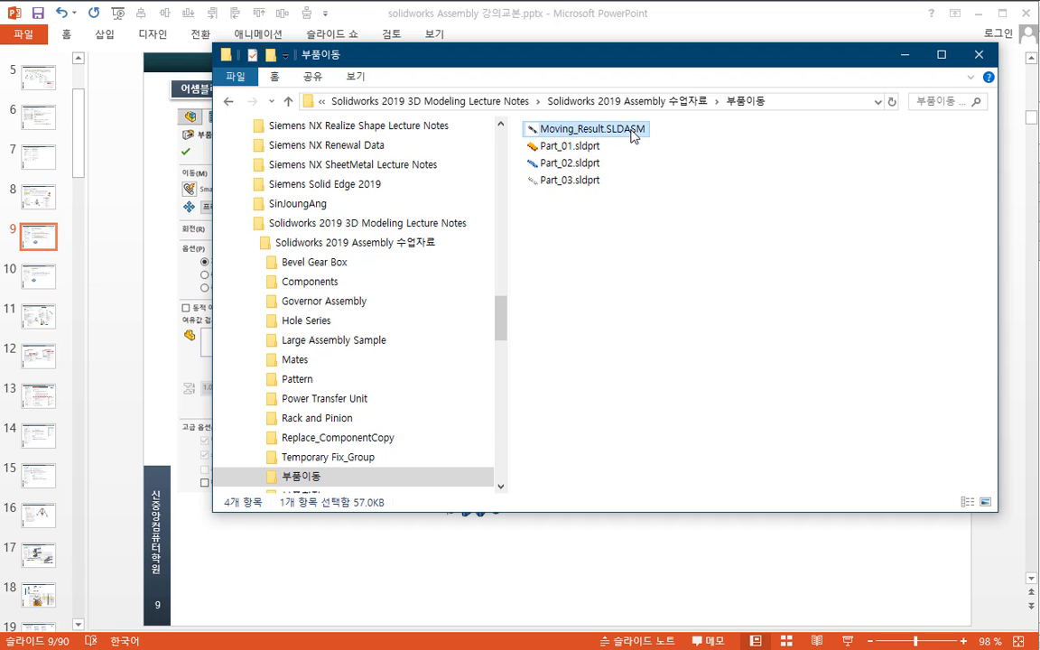
{"action": "left_click", "coordinate": [581, 560]}
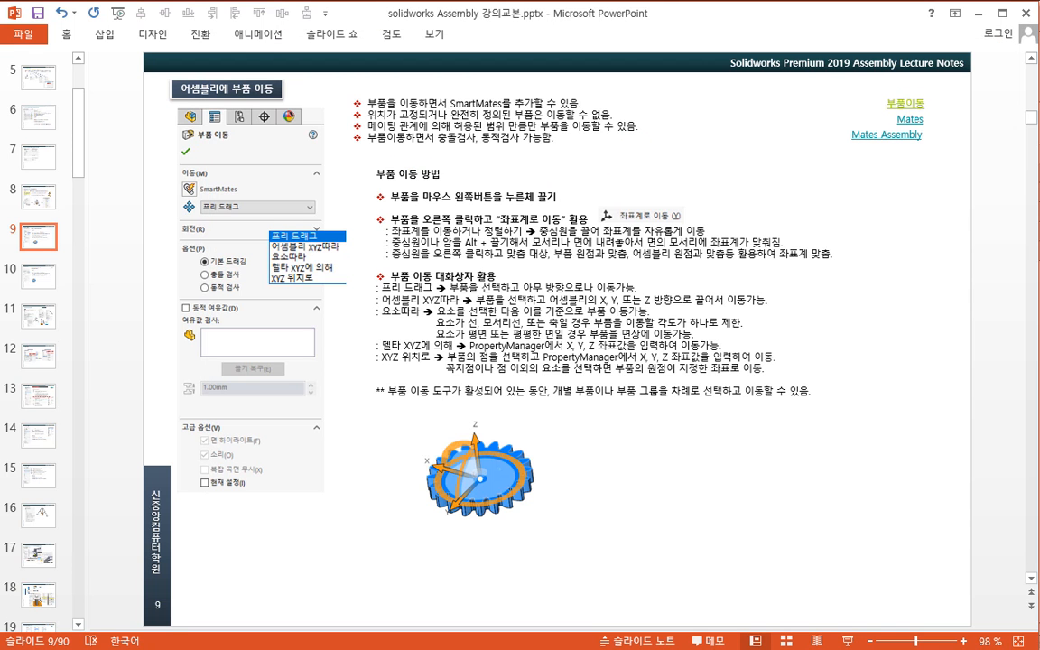
Step: Return to SOLIDWORKS, activate the open Moving_Result.SLDASM assembly and expand its mates list
{"action": "key", "text": "alt+Tab"}
{"action": "left_click", "coordinate": [358, 19]}
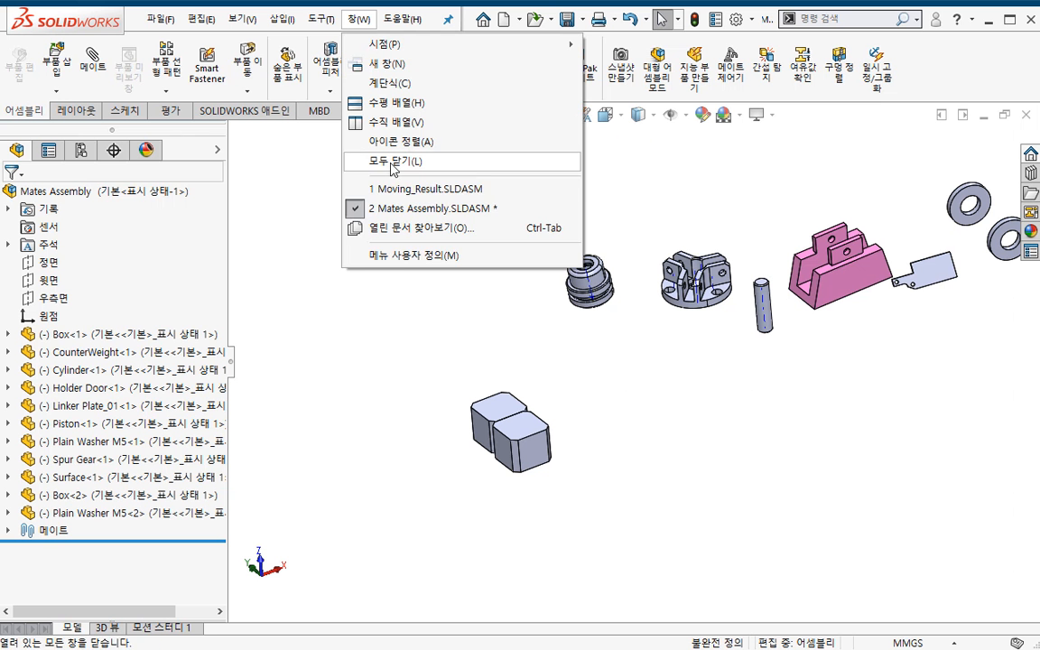
{"action": "left_click", "coordinate": [411, 190]}
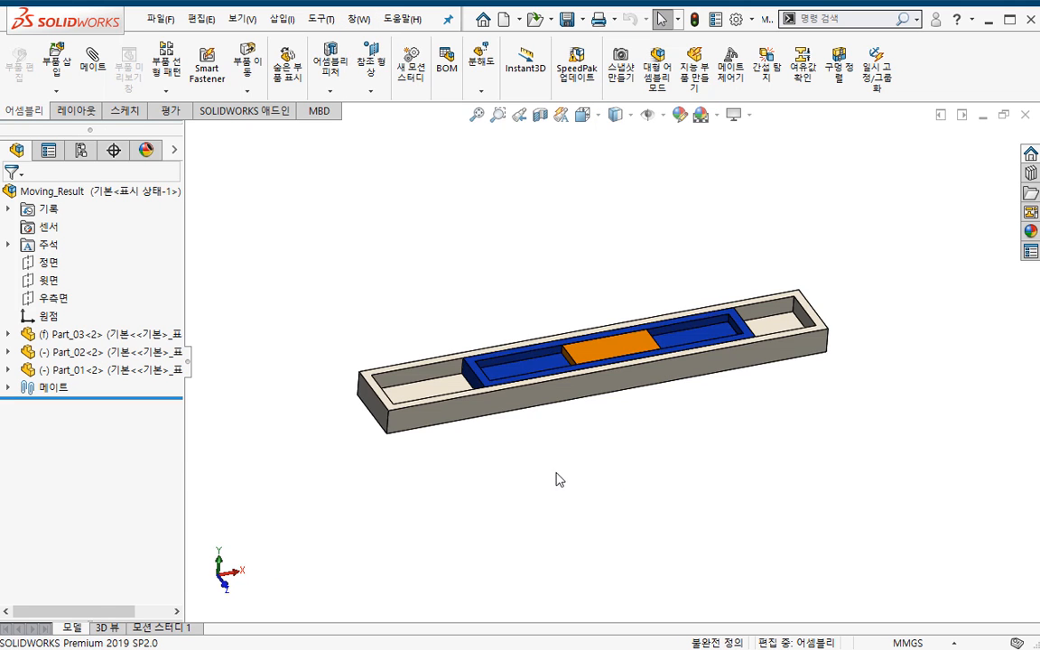
{"action": "middle_click_drag", "start_coordinate": [556, 473], "coordinate": [272, 502]}
{"action": "left_click", "coordinate": [8, 387]}
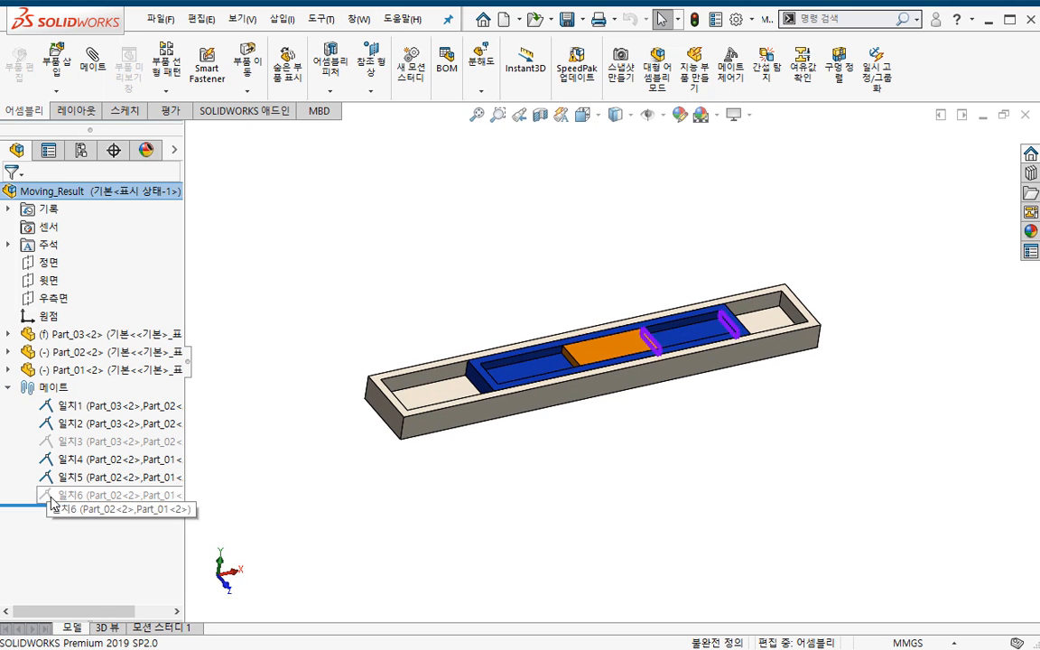
Step: Move the orange block Part_01 inside the blue tray by direct dragging, without the Move Component command
{"action": "scroll", "coordinate": [541, 456], "scroll_direction": "down", "scroll_amount": 2}
{"action": "left_click_drag", "start_coordinate": [623, 350], "coordinate": [608, 326]}
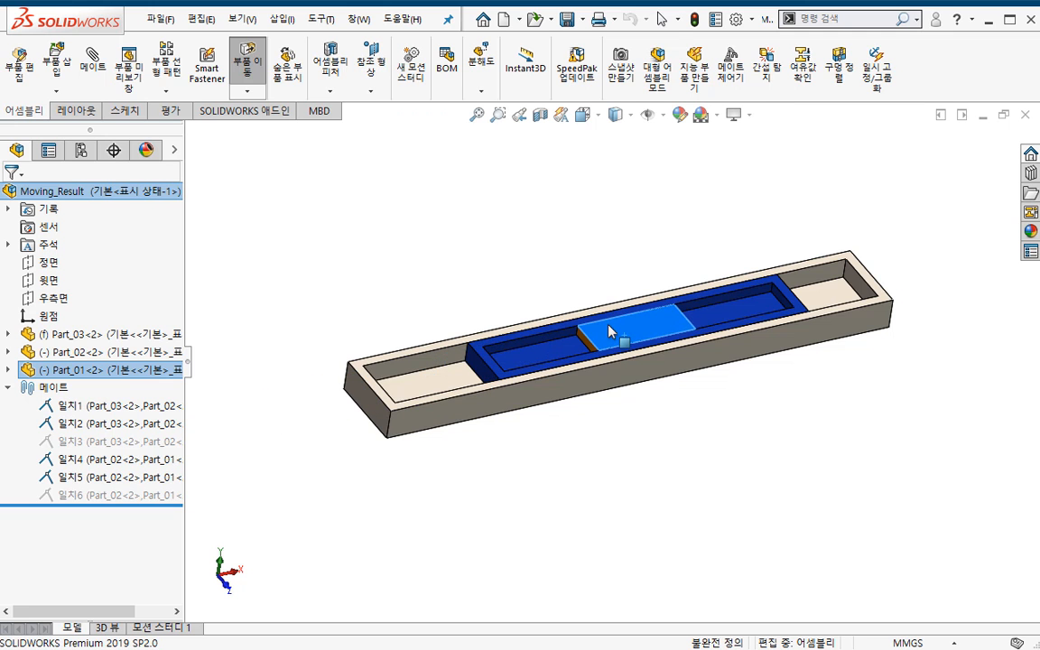
{"action": "scroll", "coordinate": [559, 394], "scroll_direction": "up", "scroll_amount": 2}
{"action": "scroll", "coordinate": [589, 339], "scroll_direction": "down", "scroll_amount": 1}
{"action": "left_click", "coordinate": [542, 299]}
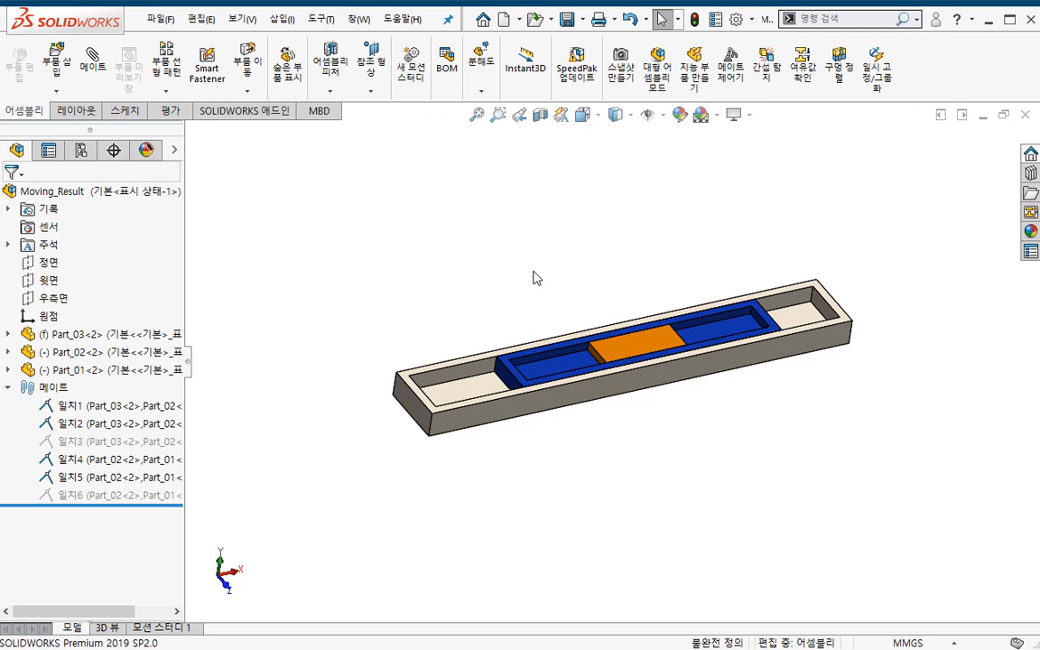
Step: Start Move Component with collision detection against all components and slide the orange block within the blue tray
{"action": "left_click", "coordinate": [246, 65]}
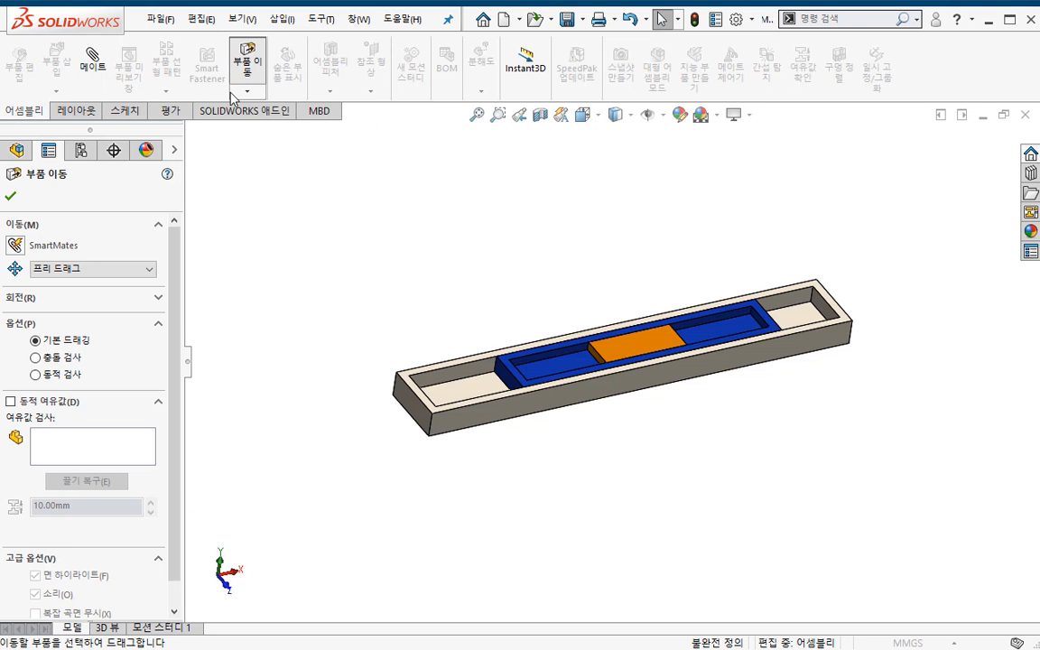
{"action": "left_click", "coordinate": [63, 359]}
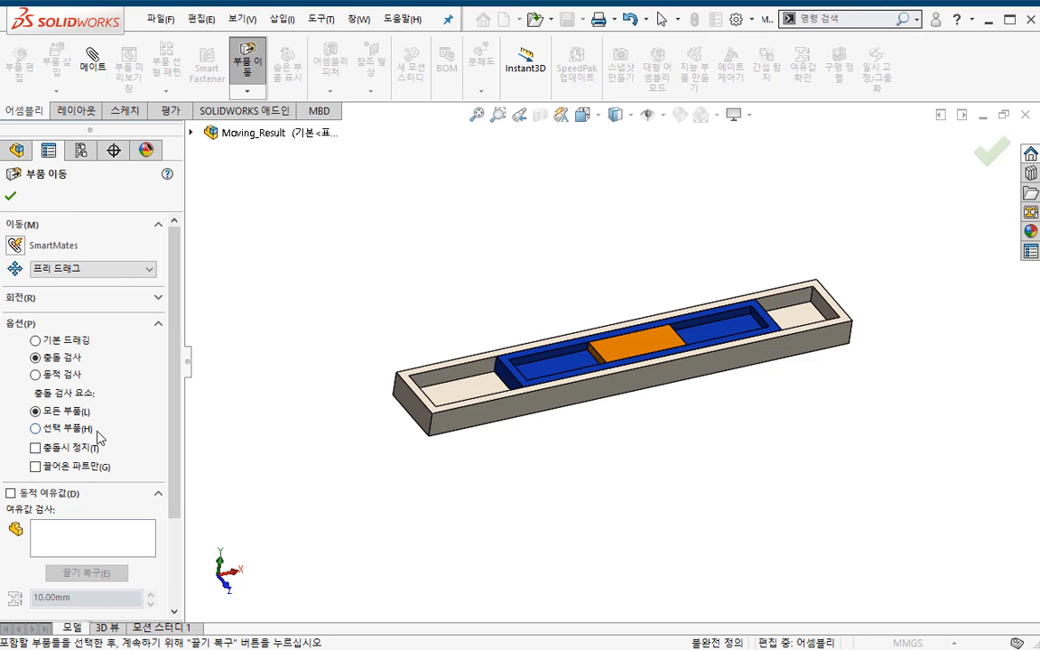
{"action": "left_click_drag", "start_coordinate": [627, 346], "coordinate": [607, 354]}
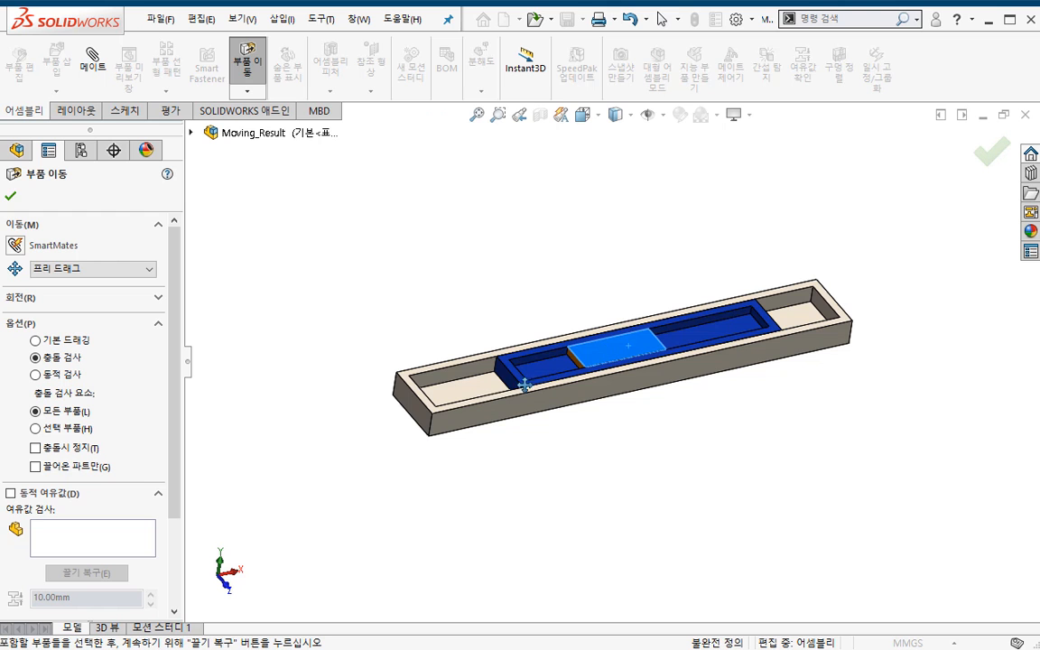
Step: Enable Stop at collision and slide the orange block inside the blue tray again
{"action": "scroll", "coordinate": [506, 400], "scroll_direction": "down", "scroll_amount": 5}
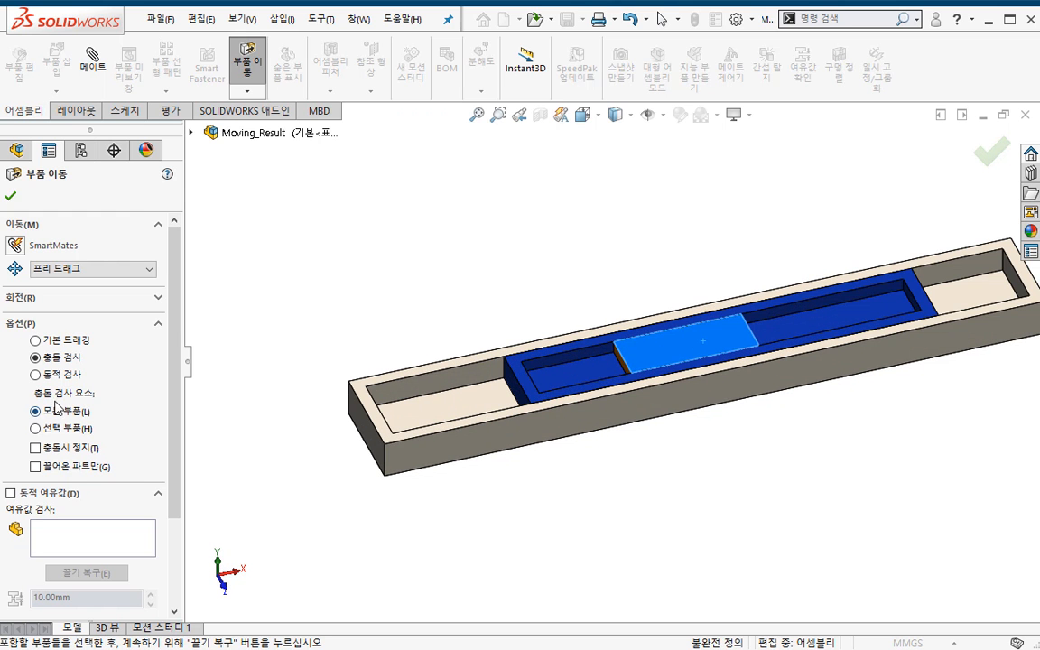
{"action": "left_click", "coordinate": [36, 448]}
{"action": "mouse_move", "coordinate": [694, 352]}
{"action": "left_mouse_down"}
{"action": "mouse_move", "coordinate": [529, 367]}
{"action": "mouse_move", "coordinate": [688, 339]}
{"action": "mouse_move", "coordinate": [803, 271]}
{"action": "mouse_move", "coordinate": [560, 334]}
{"action": "mouse_move", "coordinate": [456, 341]}
{"action": "mouse_move", "coordinate": [778, 319]}
{"action": "mouse_move", "coordinate": [695, 341]}
{"action": "left_mouse_up"}
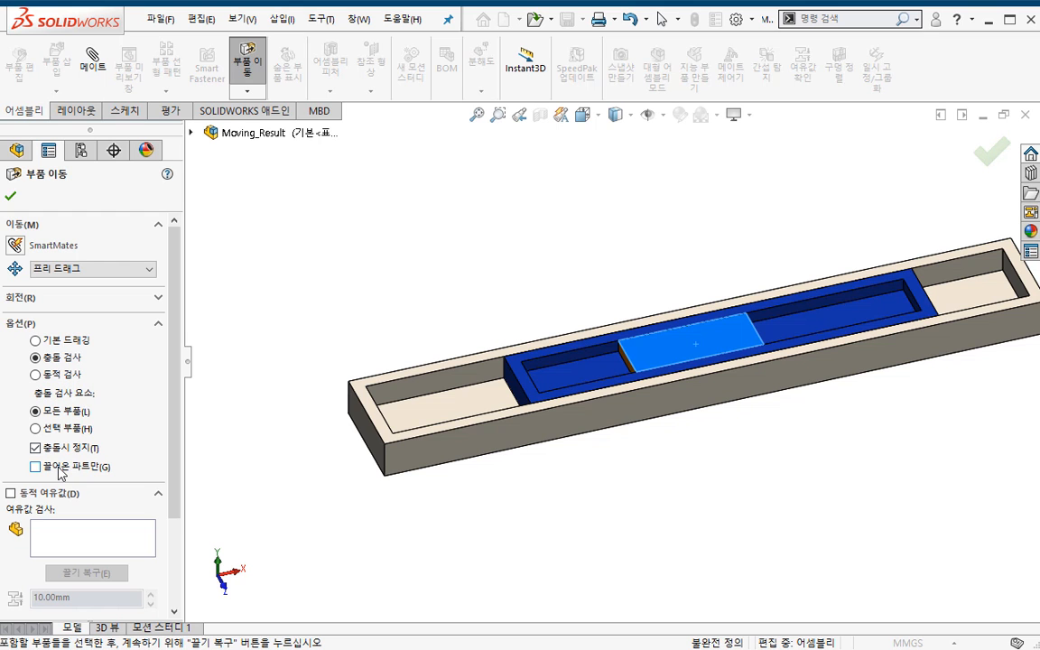
Step: Switch to Physical Dynamics and push the blue tray with the block to one end of the outer frame, then to the opposite end
{"action": "left_click", "coordinate": [36, 374]}
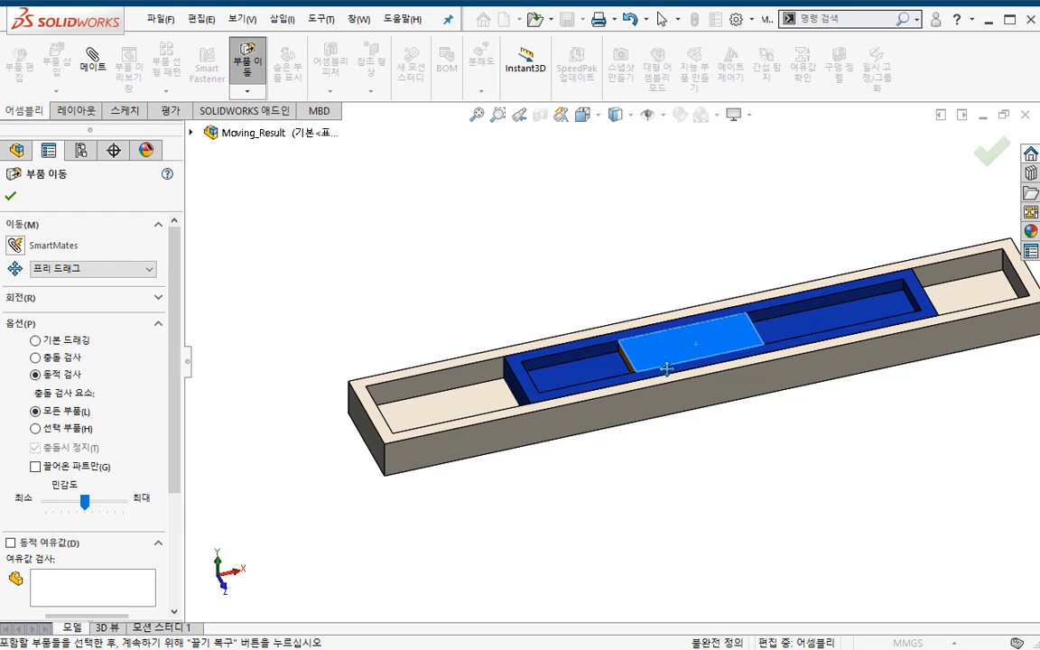
{"action": "left_click_drag", "start_coordinate": [659, 351], "coordinate": [403, 408]}
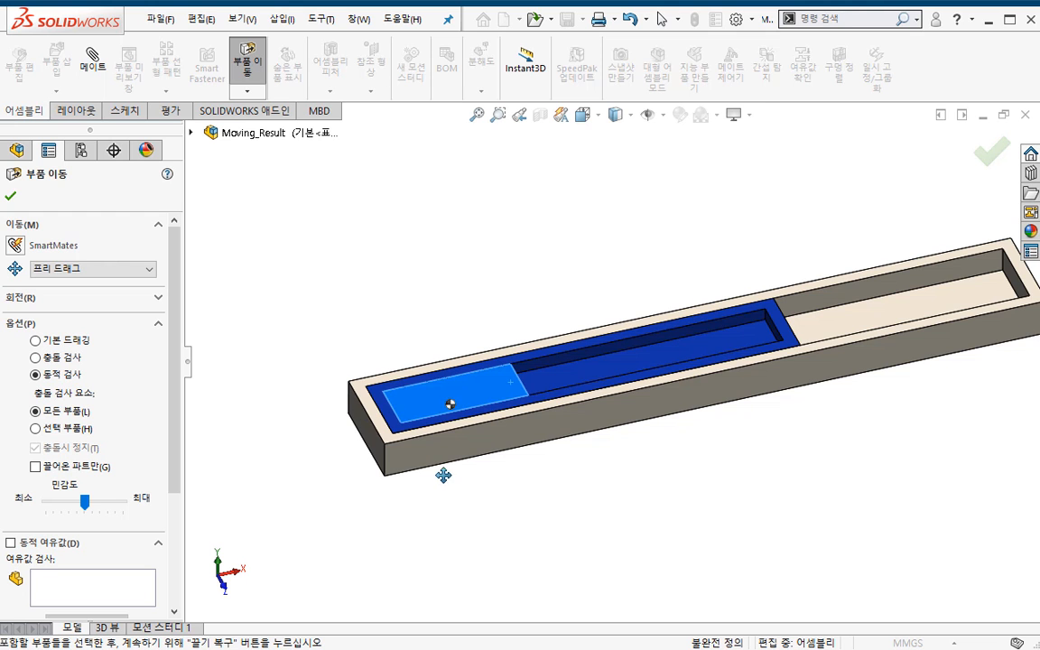
{"action": "key", "text": "f"}
{"action": "left_click_drag", "start_coordinate": [474, 384], "coordinate": [928, 282]}
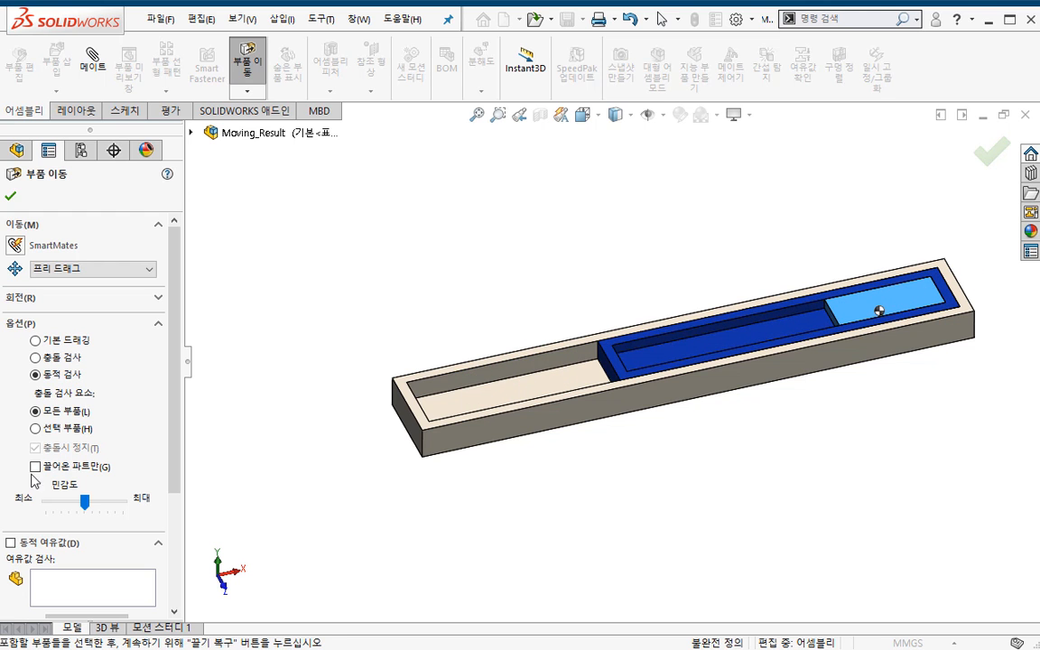
Step: Slide the block to the blue tray's inner end using collision detection, then push the tray towards mid-frame using Physical Dynamics
{"action": "left_click", "coordinate": [35, 357]}
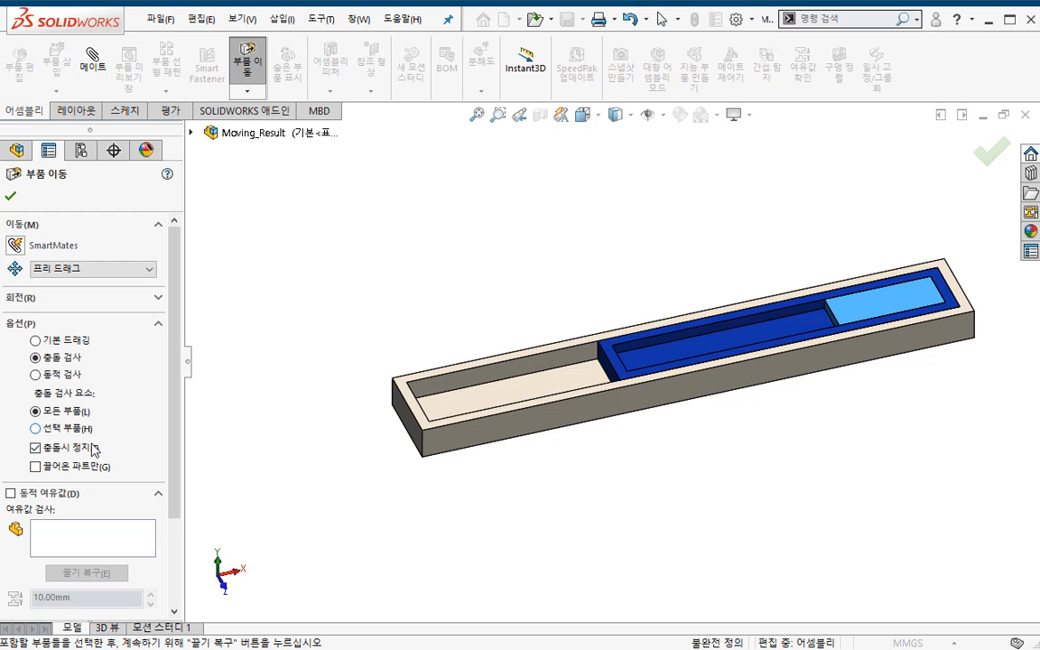
{"action": "left_click_drag", "start_coordinate": [846, 312], "coordinate": [651, 361]}
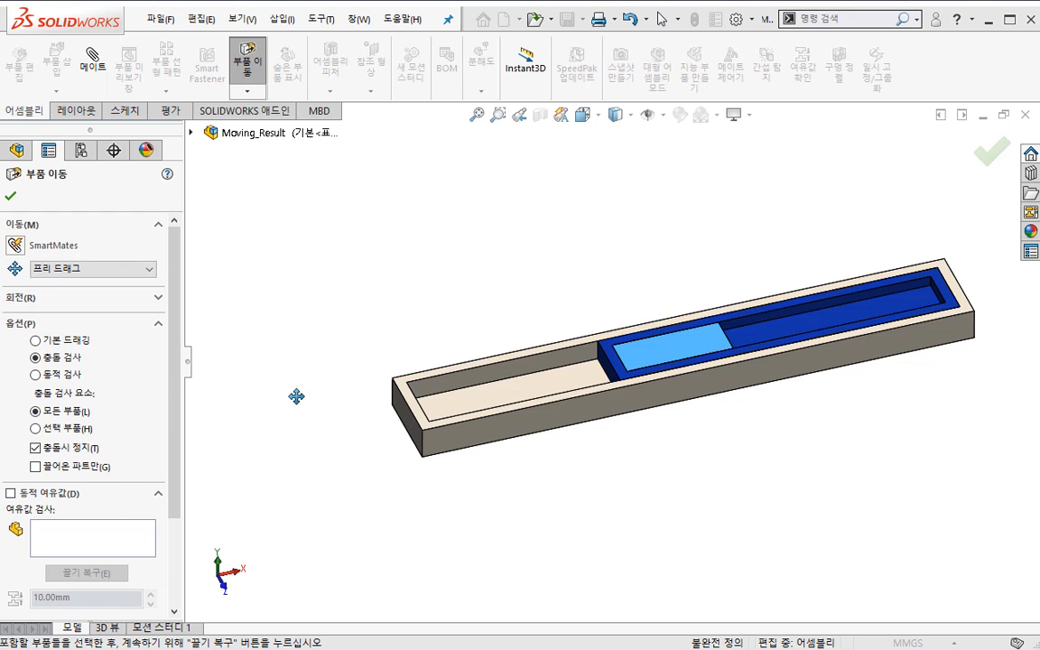
{"action": "left_click", "coordinate": [77, 376]}
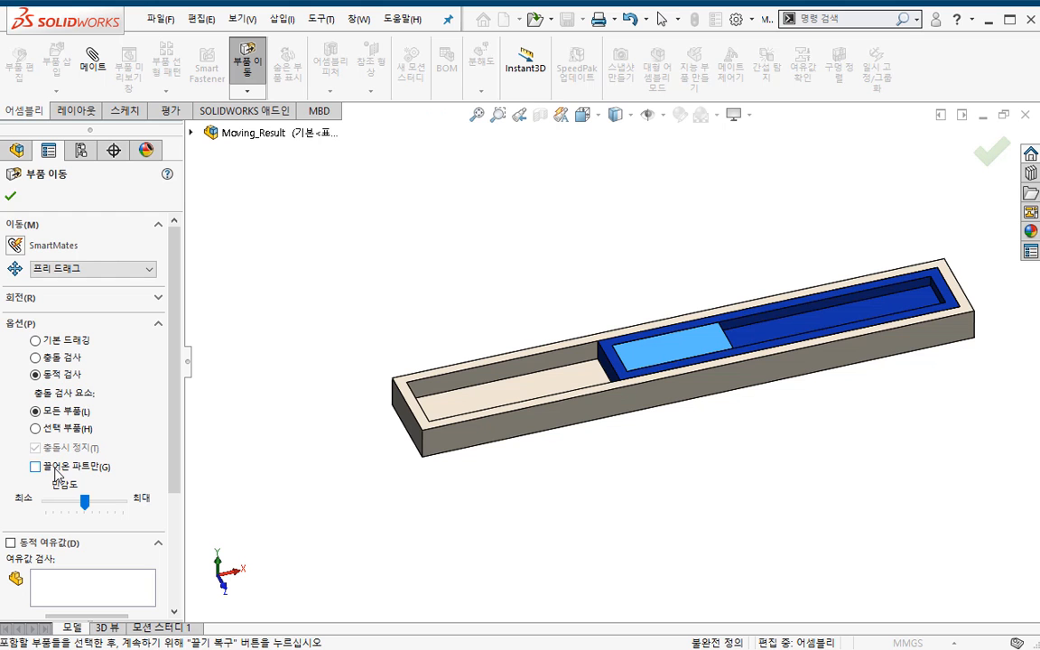
{"action": "left_click_drag", "start_coordinate": [657, 344], "coordinate": [697, 350]}
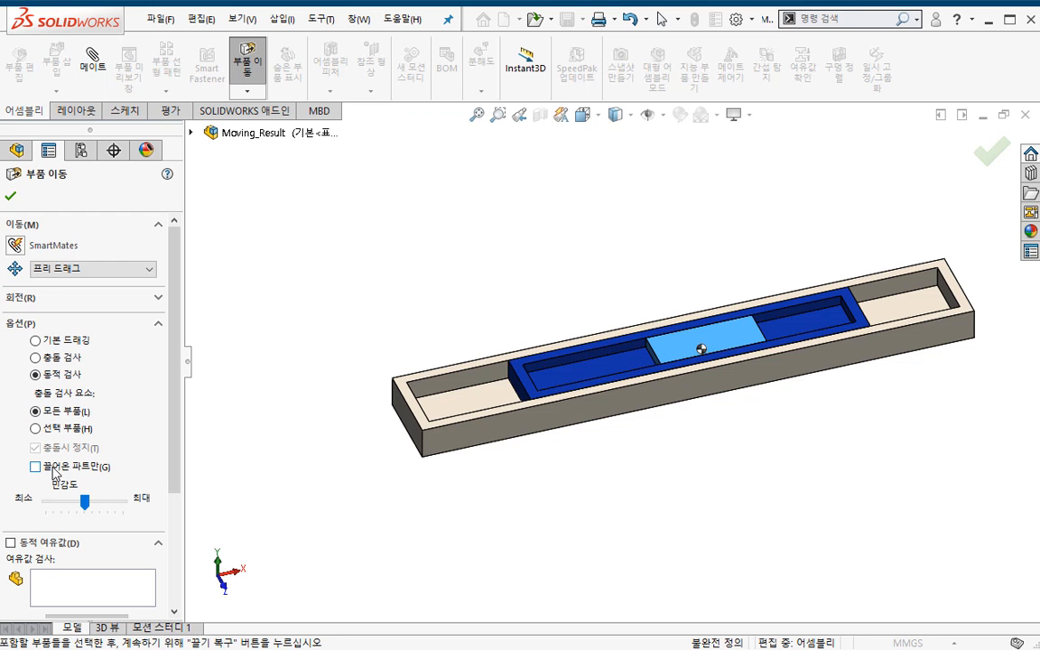
Step: Enable Dragged part only under Physical Dynamics and move the block back and forth against the blue tray
{"action": "left_click_drag", "start_coordinate": [684, 343], "coordinate": [655, 364]}
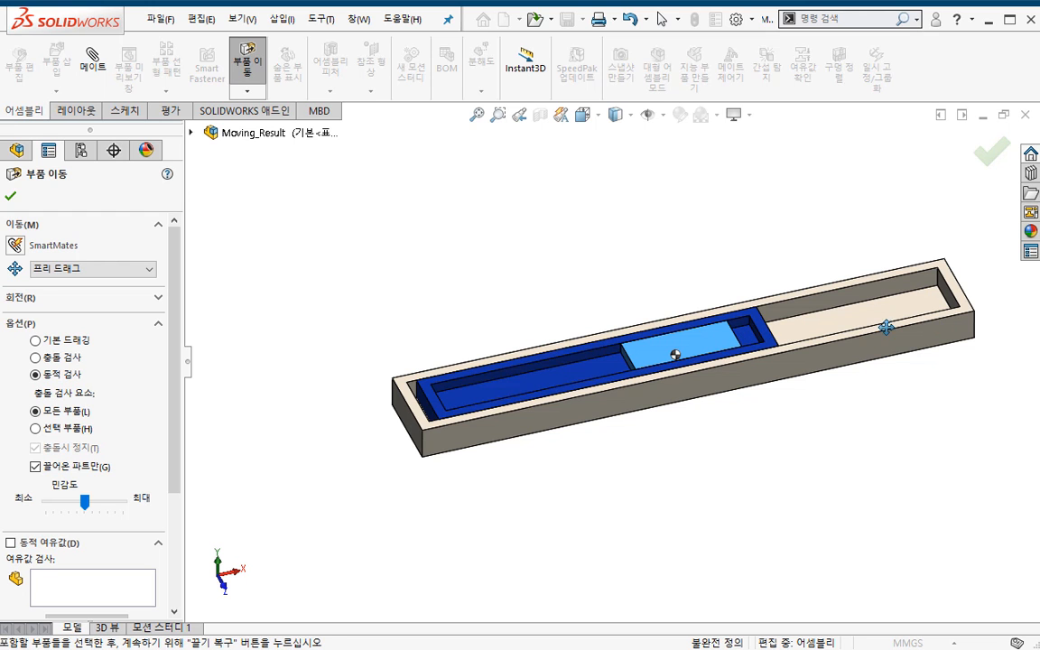
{"action": "left_click_drag", "start_coordinate": [698, 340], "coordinate": [737, 349]}
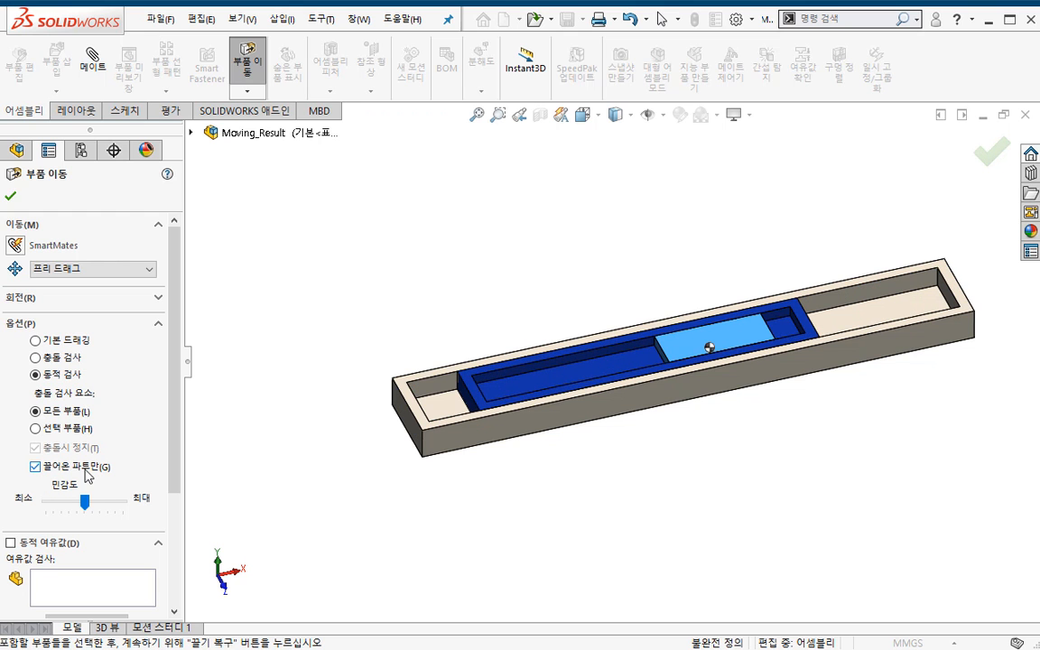
Step: Turn off Dragged part only and move the block, shifting the blue tray to the right end of the frame
{"action": "left_click_drag", "start_coordinate": [675, 344], "coordinate": [771, 336]}
{"action": "middle_click_drag", "start_coordinate": [602, 499], "coordinate": [608, 472]}
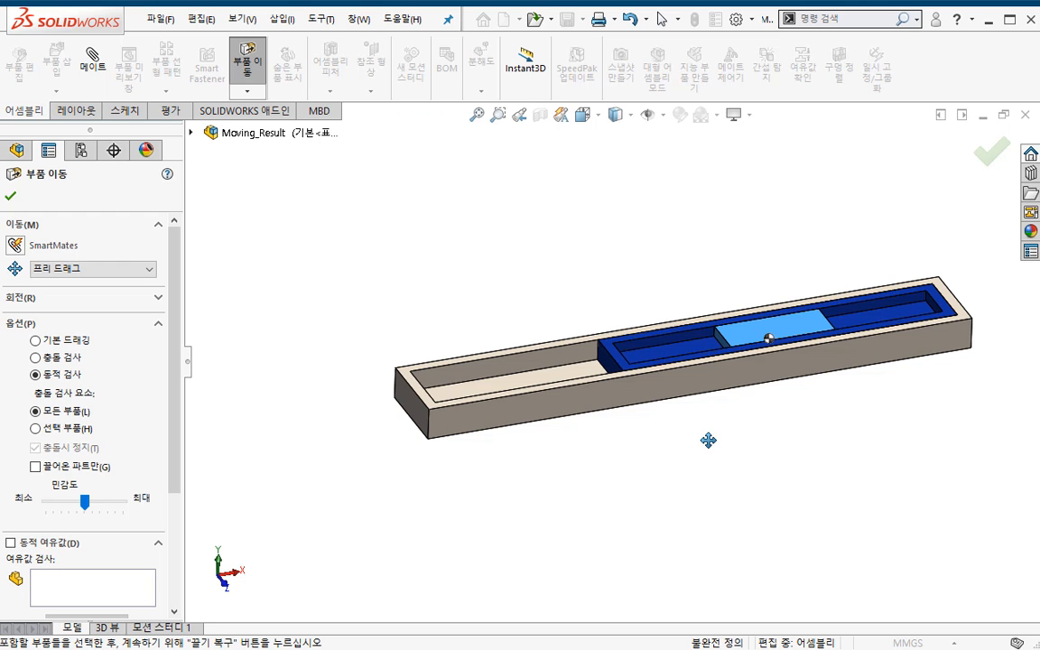
{"action": "middle_click_drag", "start_coordinate": [727, 420], "coordinate": [708, 434]}
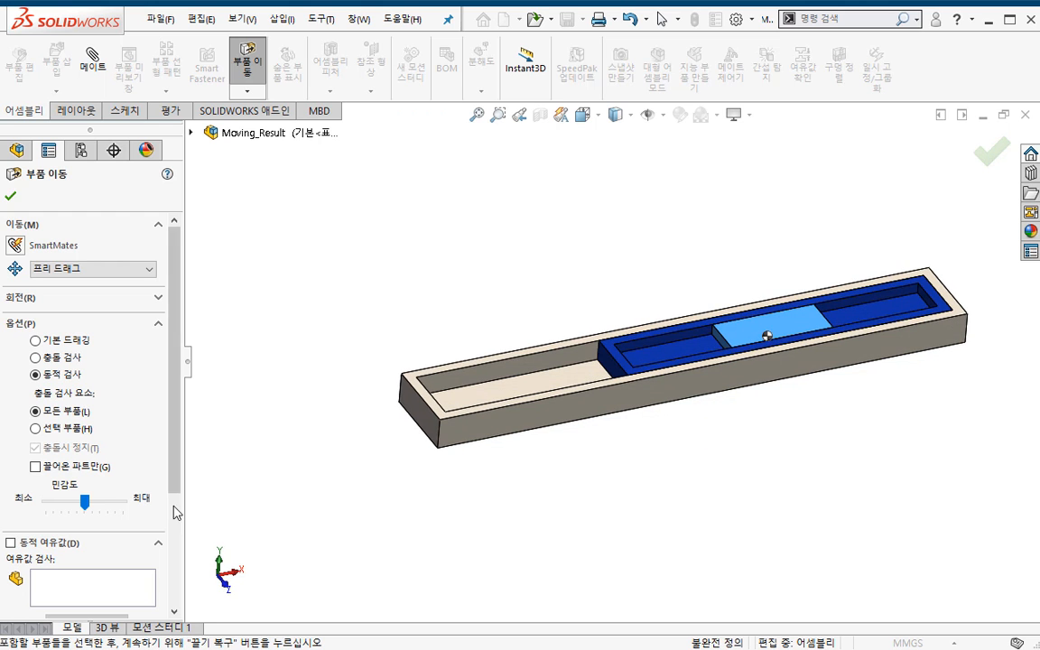
Step: Switch to collision detection with Stop at collision off and slide the block back within the blue tray
{"action": "left_click", "coordinate": [36, 358]}
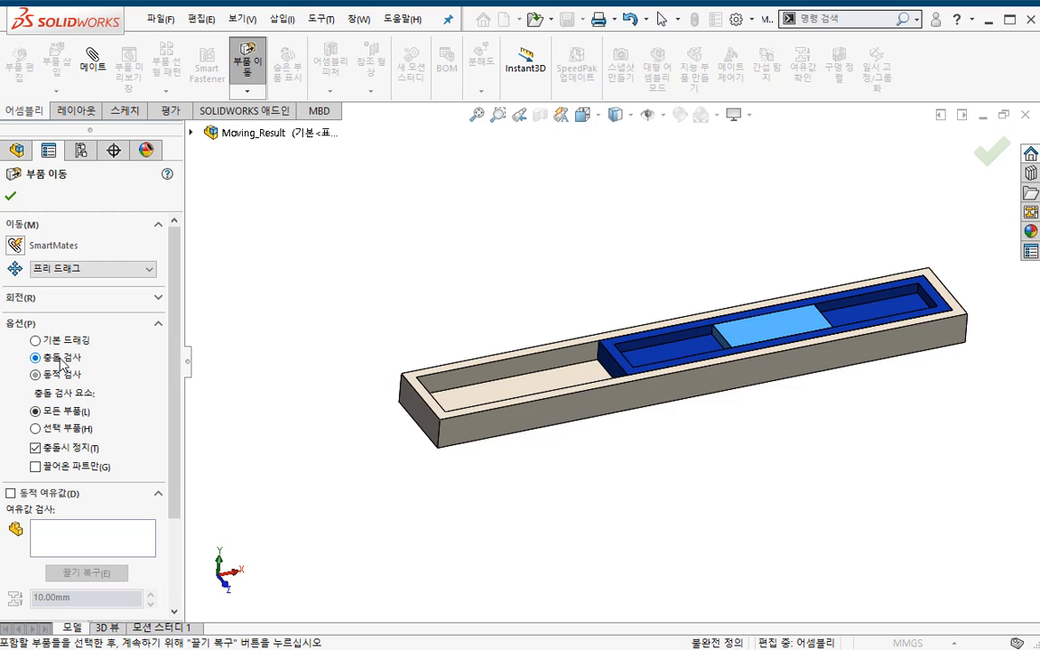
{"action": "left_click", "coordinate": [63, 374]}
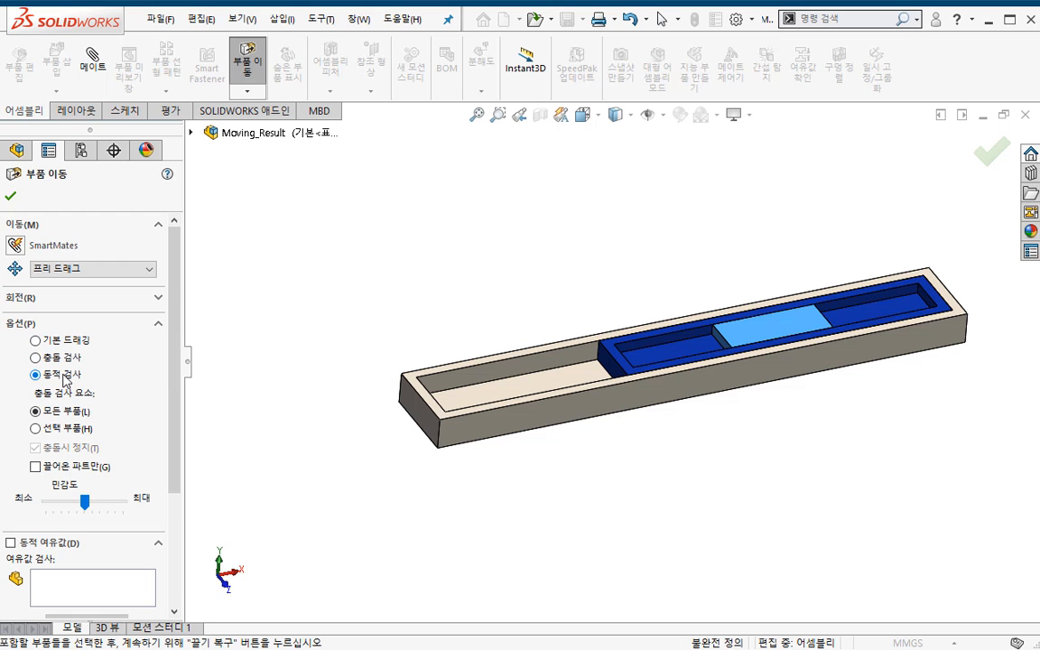
{"action": "left_click", "coordinate": [69, 358]}
{"action": "left_click_drag", "start_coordinate": [751, 336], "coordinate": [720, 339]}
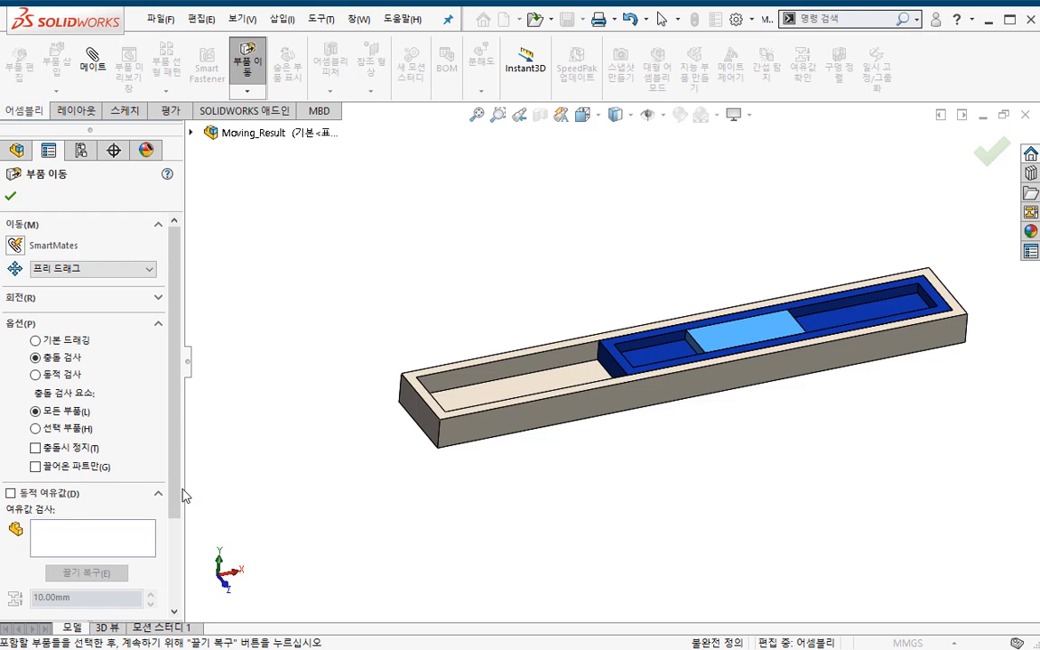
{"action": "scroll", "coordinate": [177, 497], "scroll_direction": "down", "scroll_amount": 2}
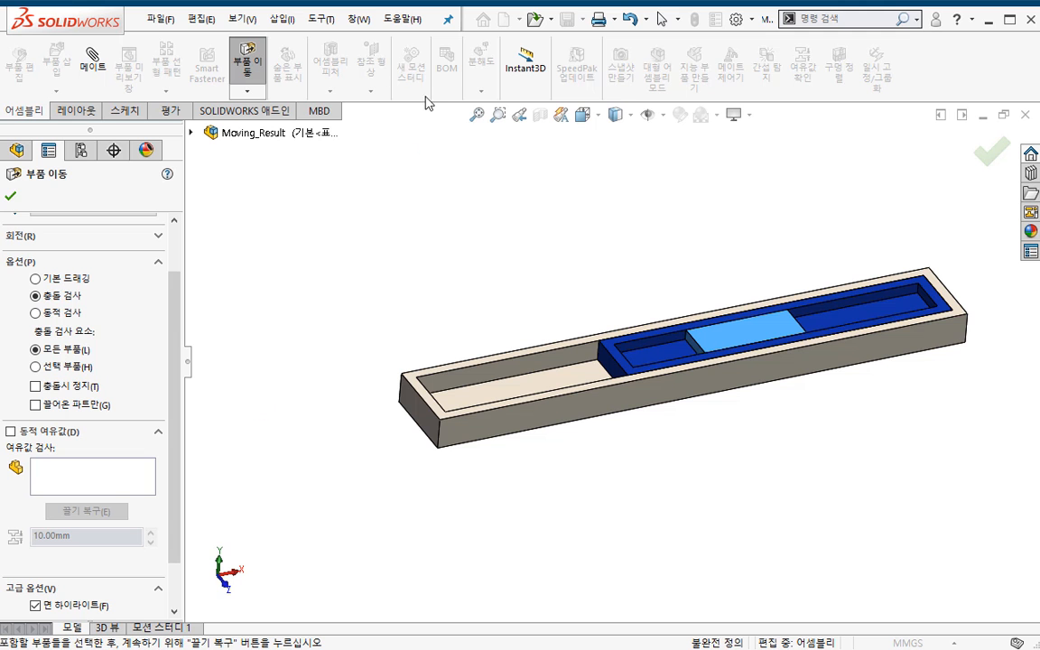
{"action": "middle_click_drag", "start_coordinate": [460, 358], "coordinate": [361, 357]}
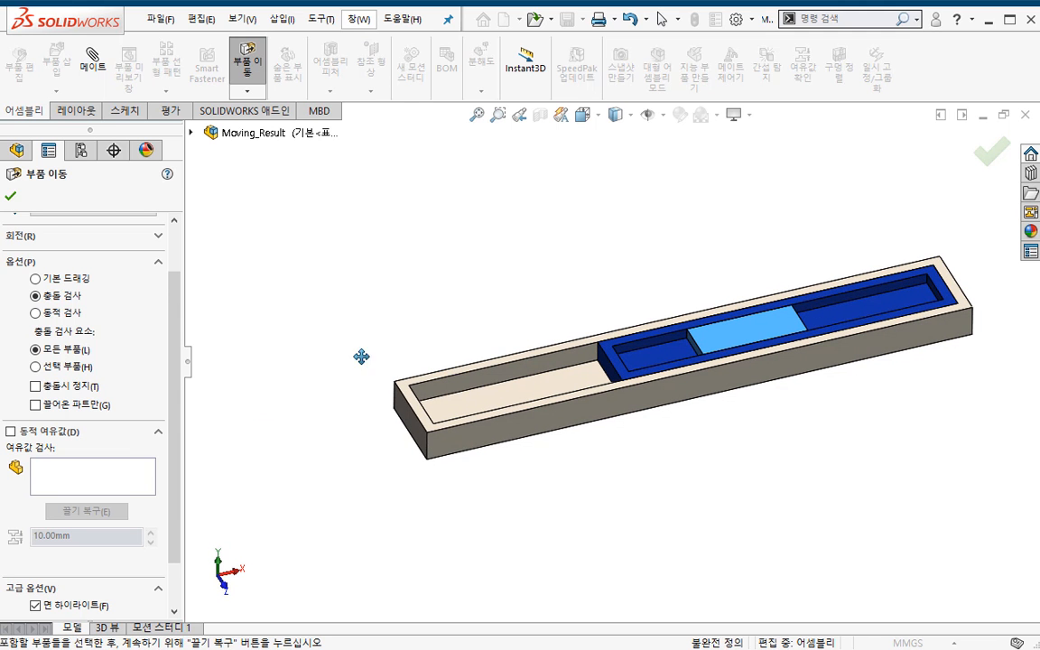
Step: Finish moving components, suppress all six mates of the assembly, and pull the orange block out in front of the frame
{"action": "left_click", "coordinate": [10, 196]}
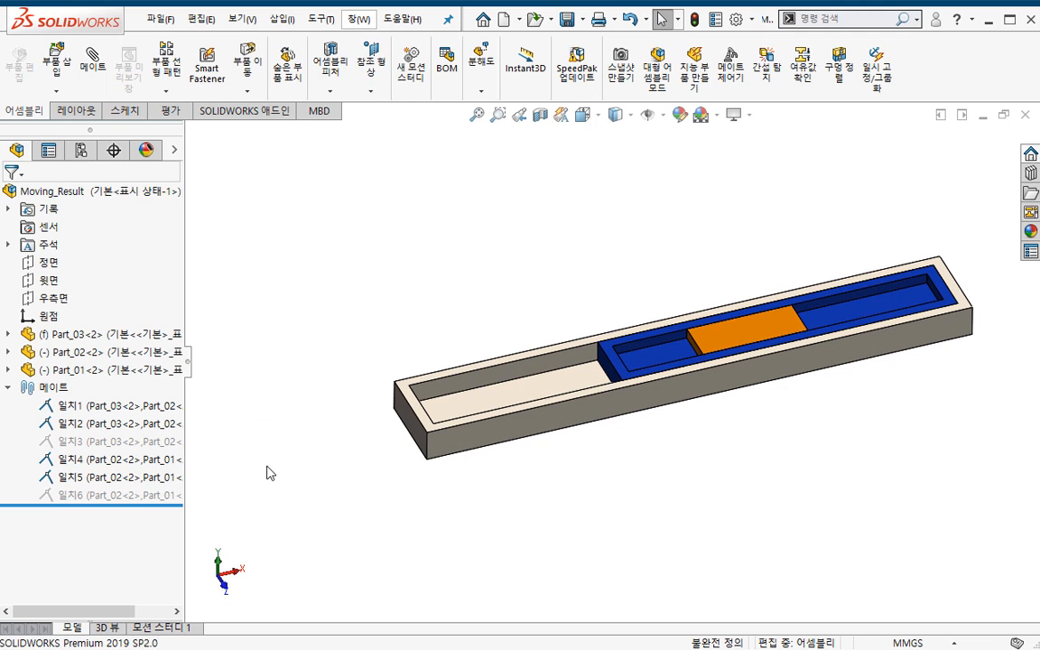
{"action": "left_click", "coordinate": [105, 407]}
{"action": "left_click", "coordinate": [95, 495], "text": "shift"}
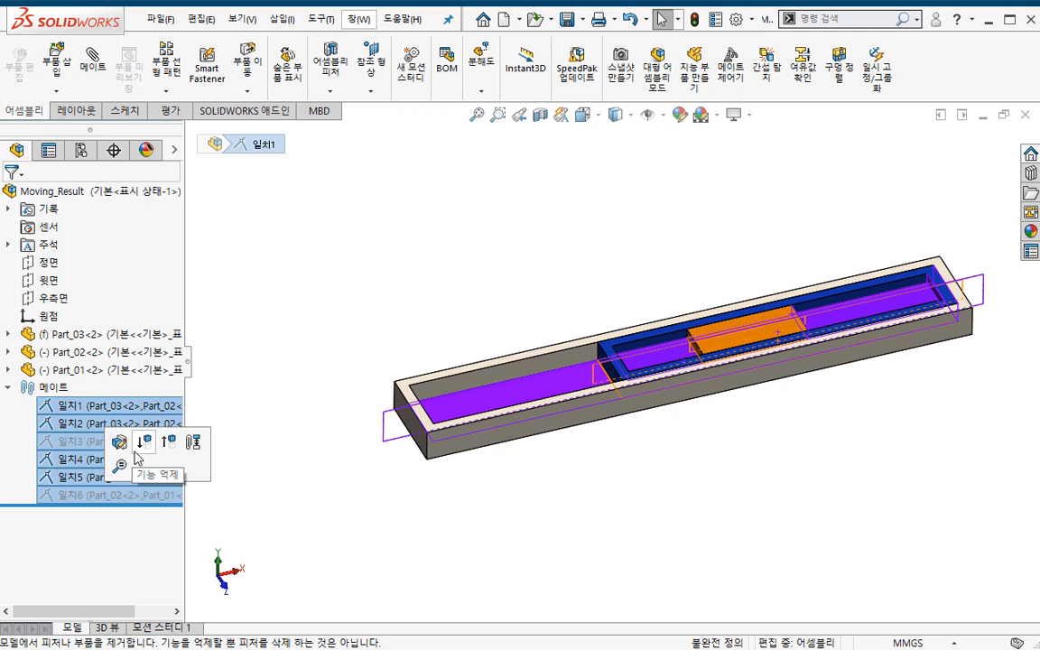
{"action": "left_click", "coordinate": [147, 442]}
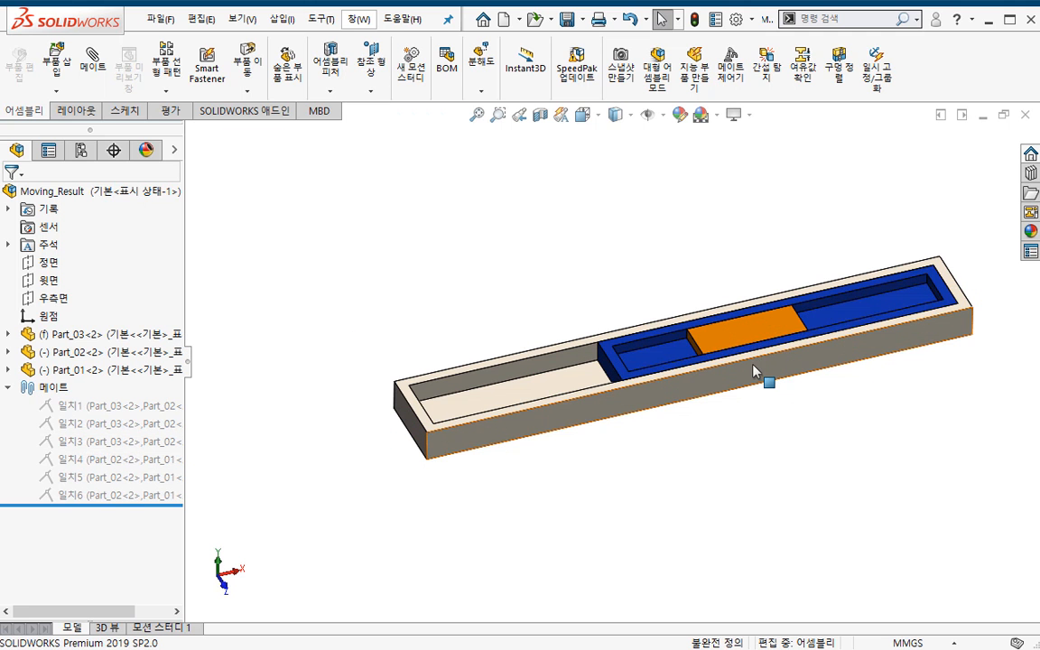
{"action": "left_click_drag", "start_coordinate": [744, 339], "coordinate": [812, 431]}
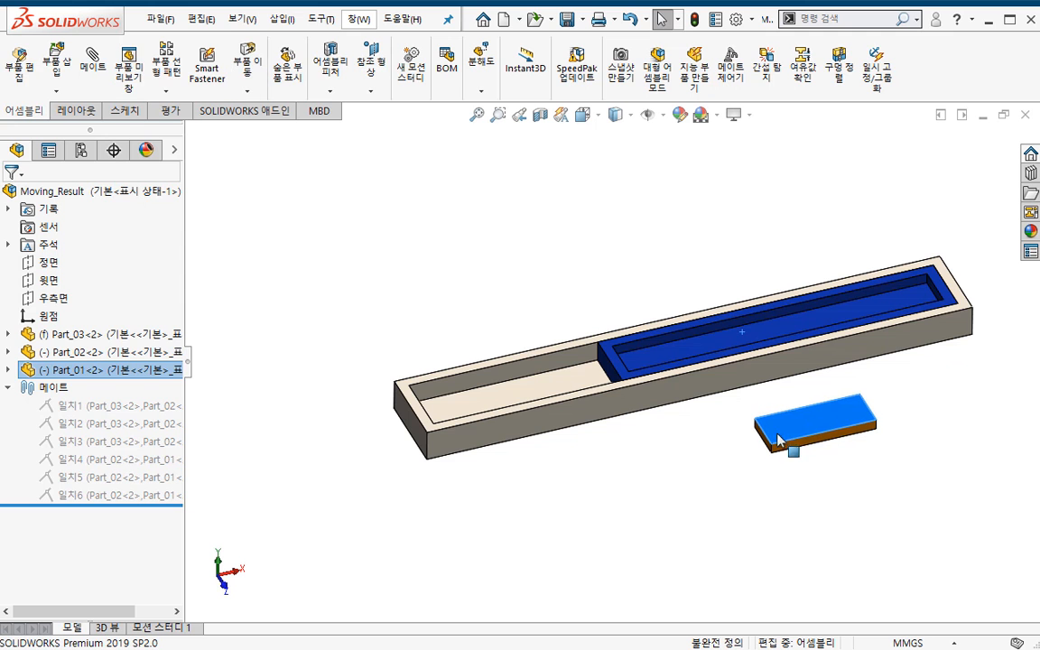
Step: Start Move Component with collision detection and enable Dynamic Clearance between the orange block (Part_01-2) and the outer frame (Part_03-2)
{"action": "left_click", "coordinate": [247, 65]}
{"action": "left_click", "coordinate": [65, 381]}
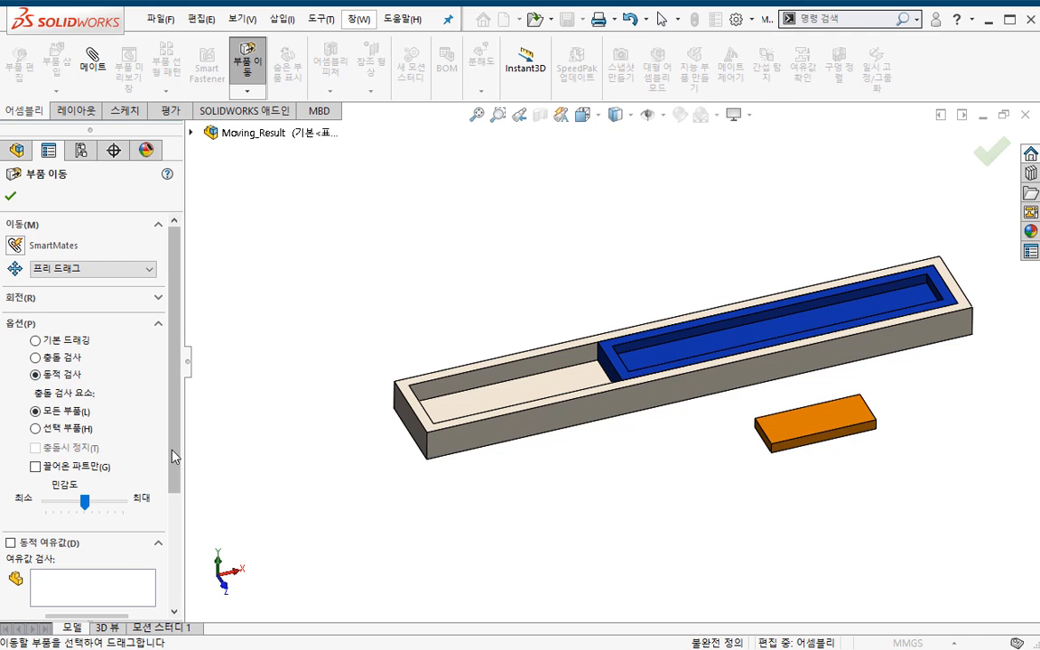
{"action": "scroll", "coordinate": [154, 404], "scroll_direction": "down", "scroll_amount": 1}
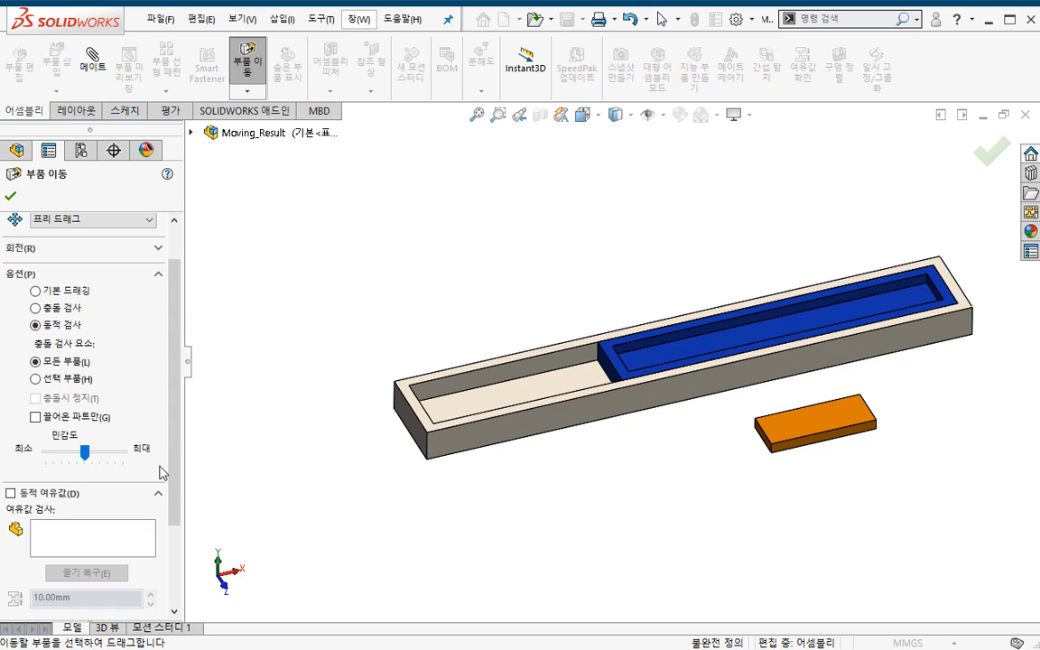
{"action": "left_click", "coordinate": [36, 308]}
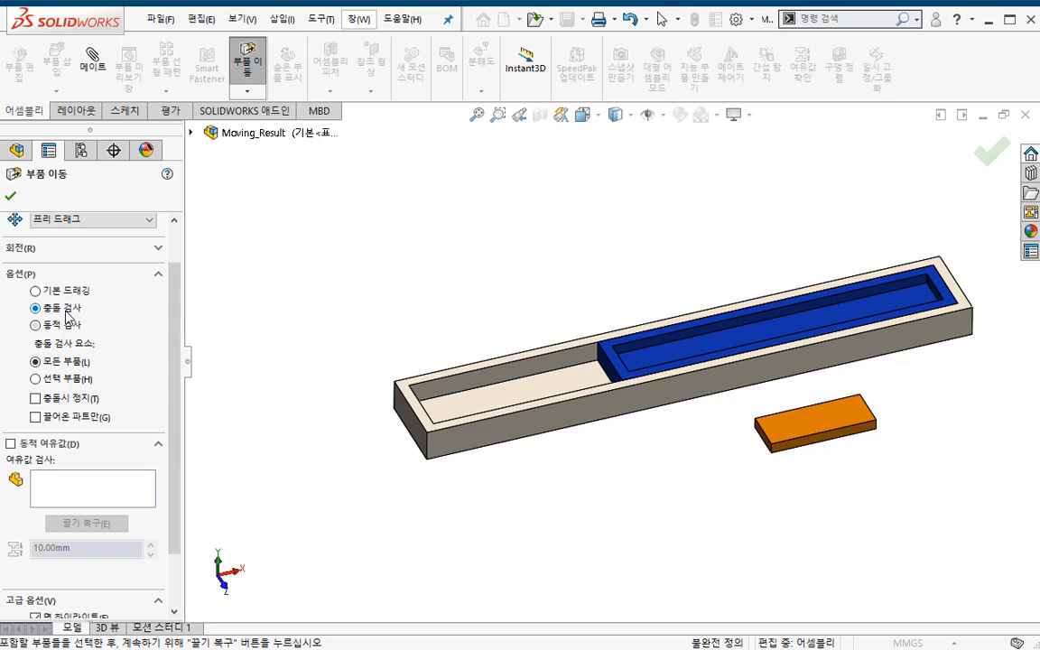
{"action": "left_click", "coordinate": [47, 443]}
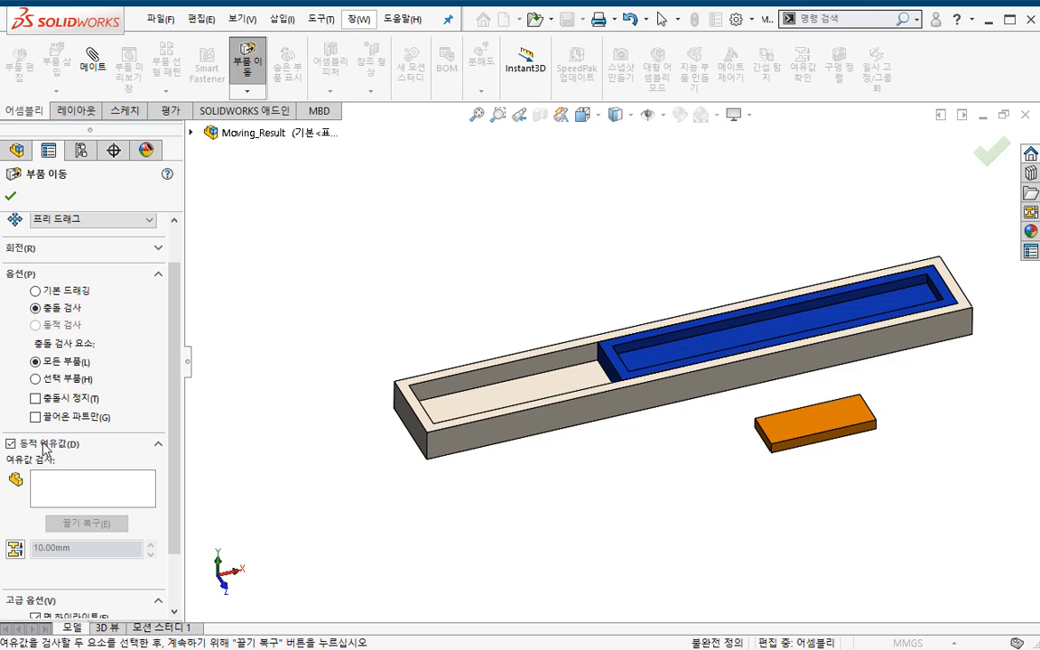
{"action": "left_click", "coordinate": [810, 442]}
{"action": "left_click", "coordinate": [691, 399]}
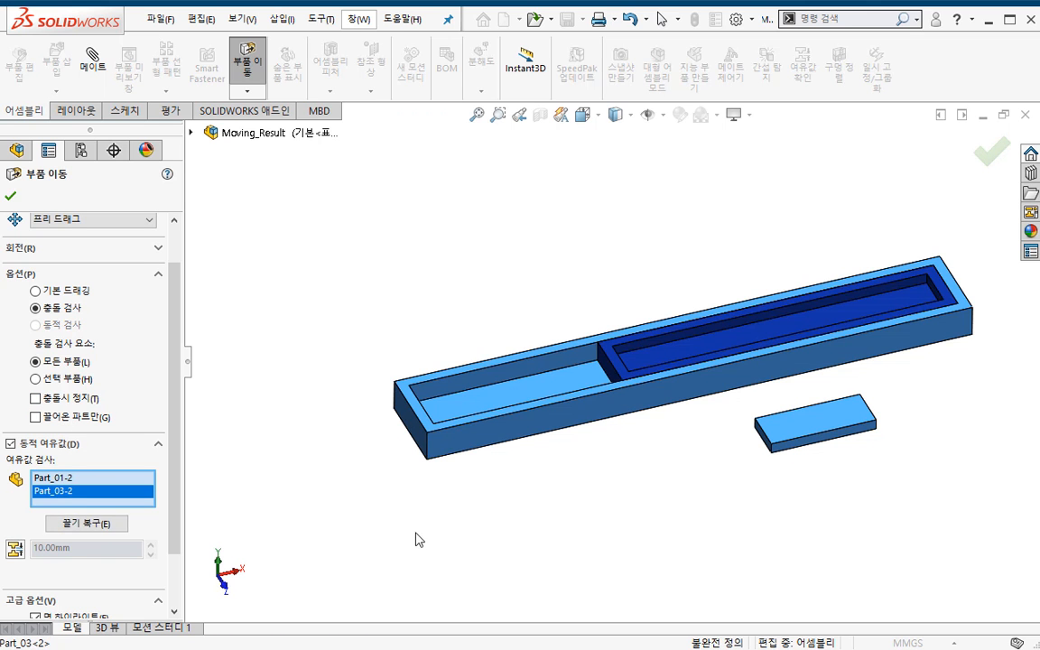
Step: Make the movement stop at a specified clearance of 5 mm and resume dragging
{"action": "left_click", "coordinate": [16, 548]}
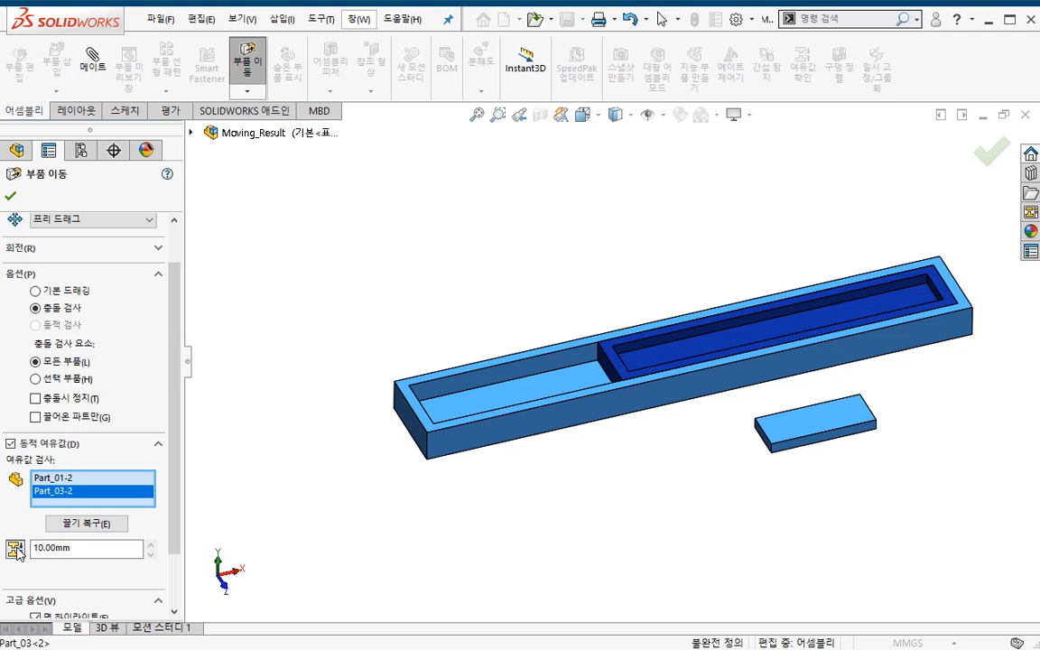
{"action": "type", "text": "5"}
{"action": "key", "text": "Return"}
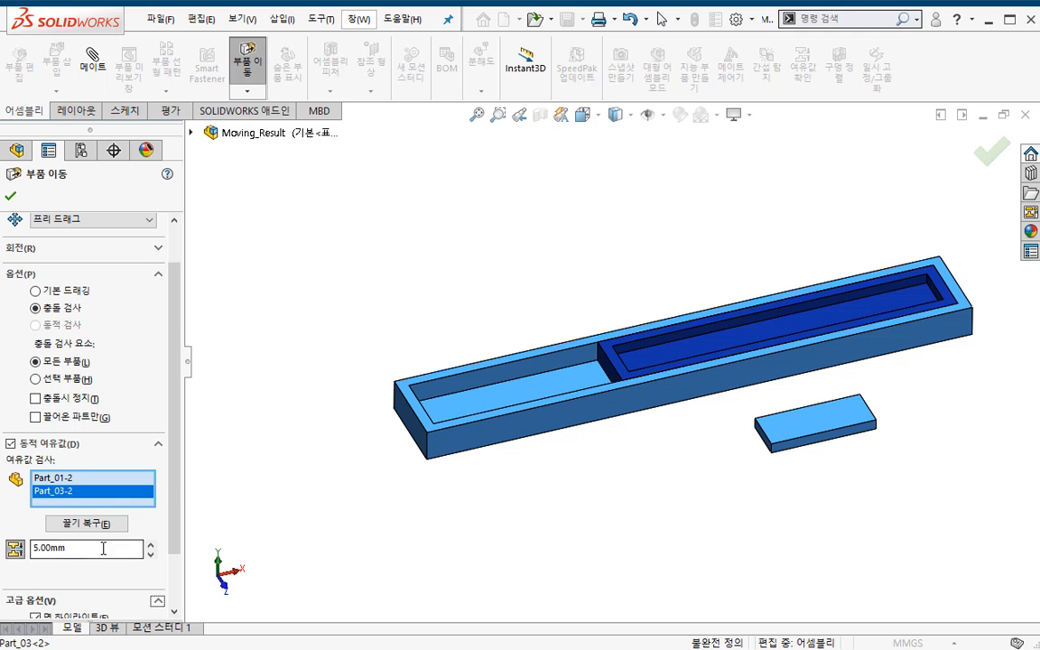
{"action": "left_click", "coordinate": [116, 525]}
Step: Move the orange block towards the frame's front wall and back and forth alongside it to test the clearance stop
{"action": "left_click_drag", "start_coordinate": [754, 417], "coordinate": [816, 385]}
{"action": "middle_click_drag", "start_coordinate": [815, 385], "coordinate": [819, 354]}
{"action": "scroll", "coordinate": [831, 352], "scroll_direction": "down", "scroll_amount": 4}
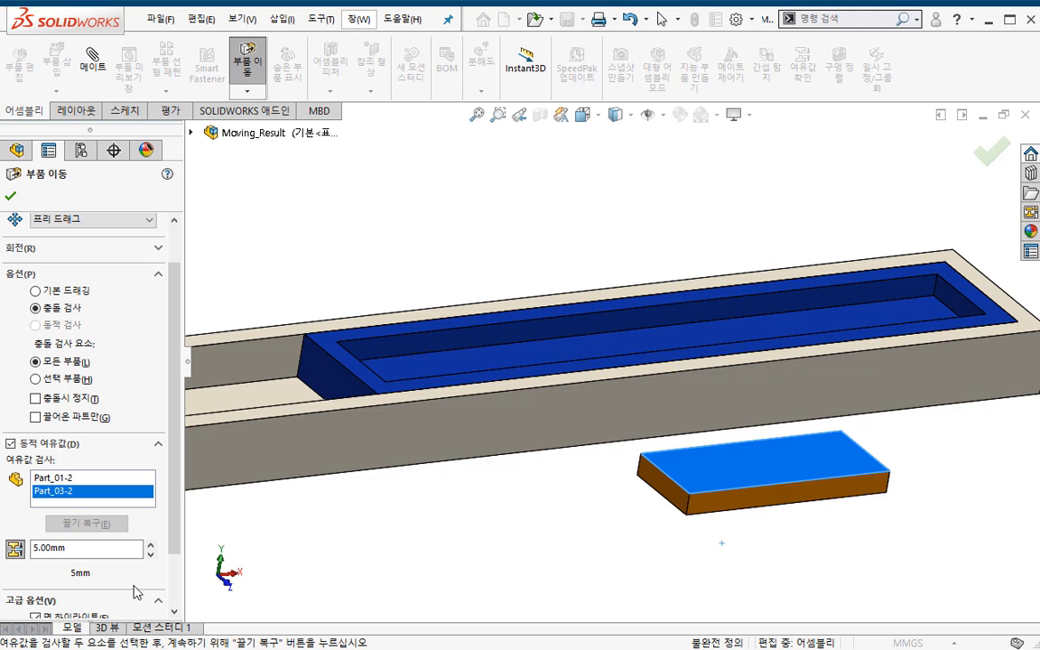
{"action": "left_click_drag", "start_coordinate": [765, 492], "coordinate": [791, 443]}
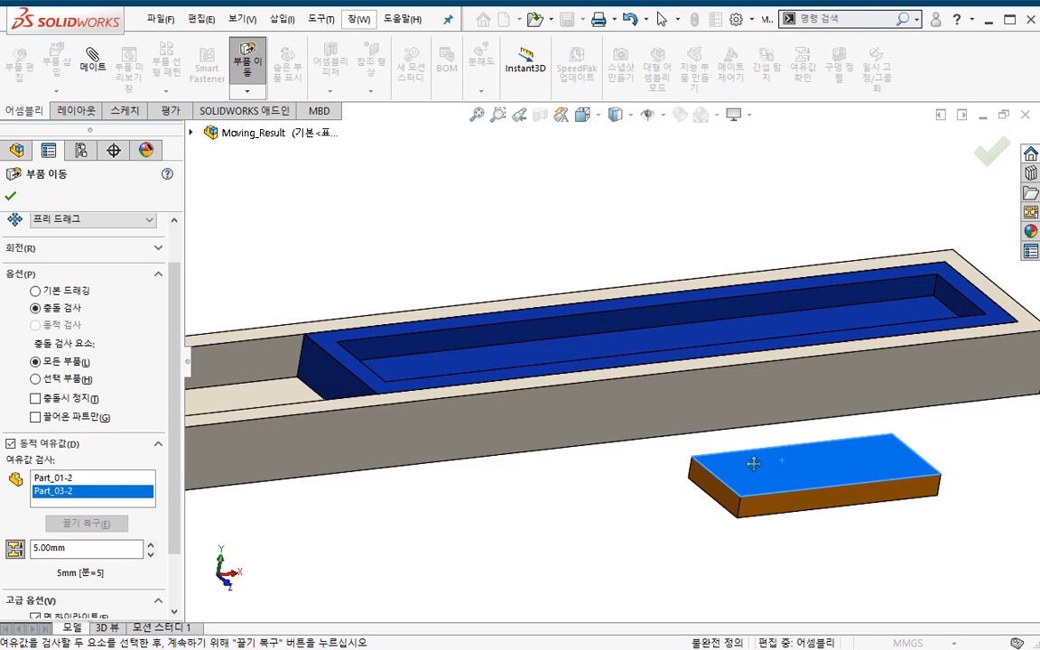
{"action": "scroll", "coordinate": [623, 388], "scroll_direction": "up", "scroll_amount": 2}
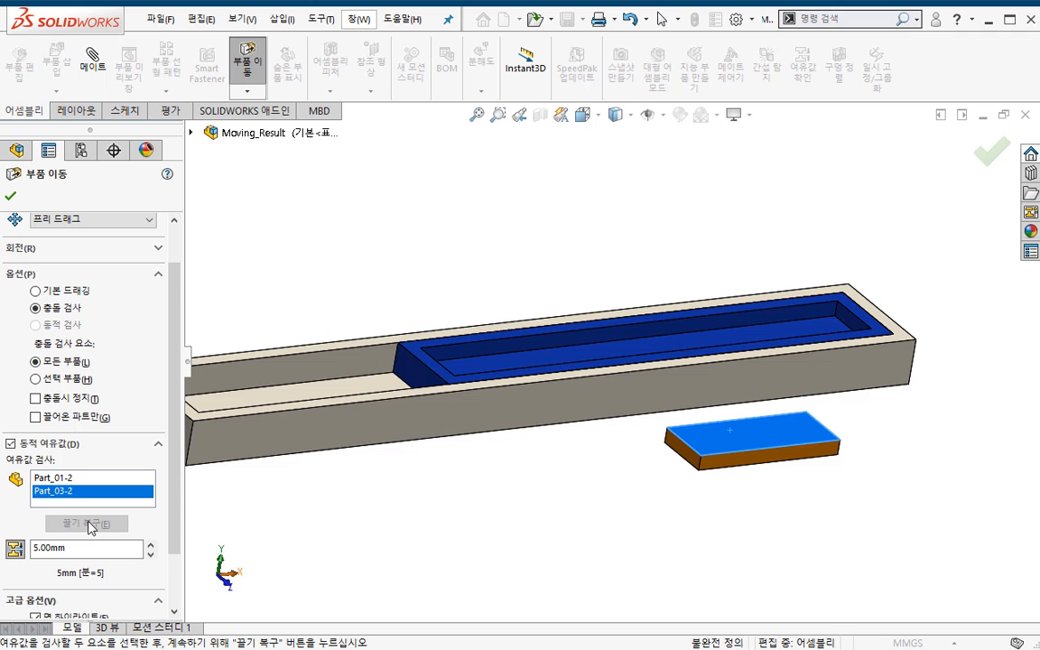
{"action": "middle_click_drag", "start_coordinate": [497, 497], "coordinate": [502, 546]}
{"action": "left_click_drag", "start_coordinate": [696, 426], "coordinate": [642, 426]}
{"action": "middle_click_drag", "start_coordinate": [638, 476], "coordinate": [617, 472]}
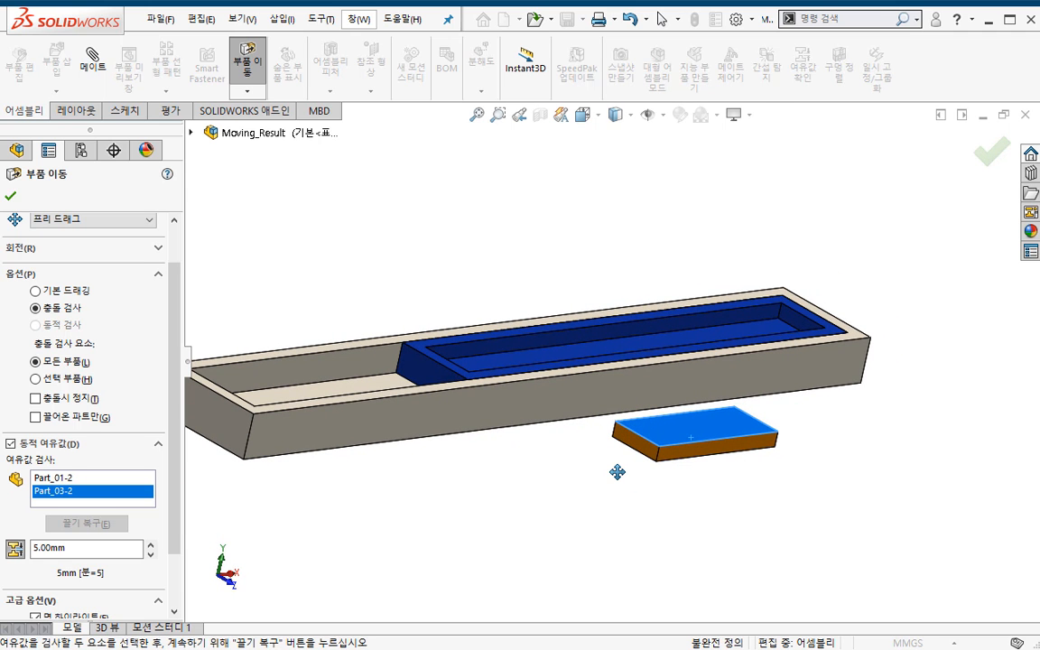